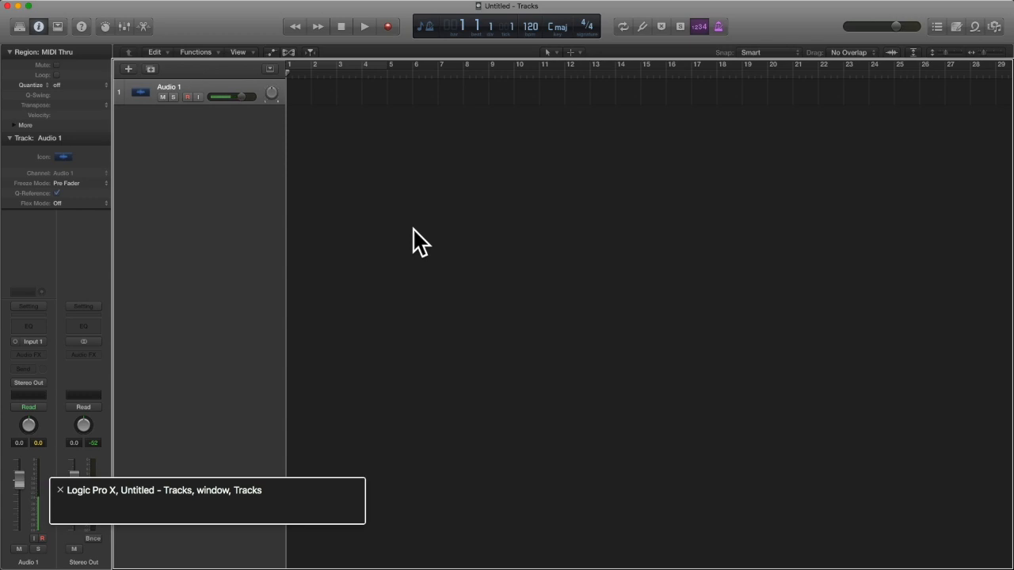
# In Finder, open a new window and go into the Music folder.
pyautogui.press('super+Tab')
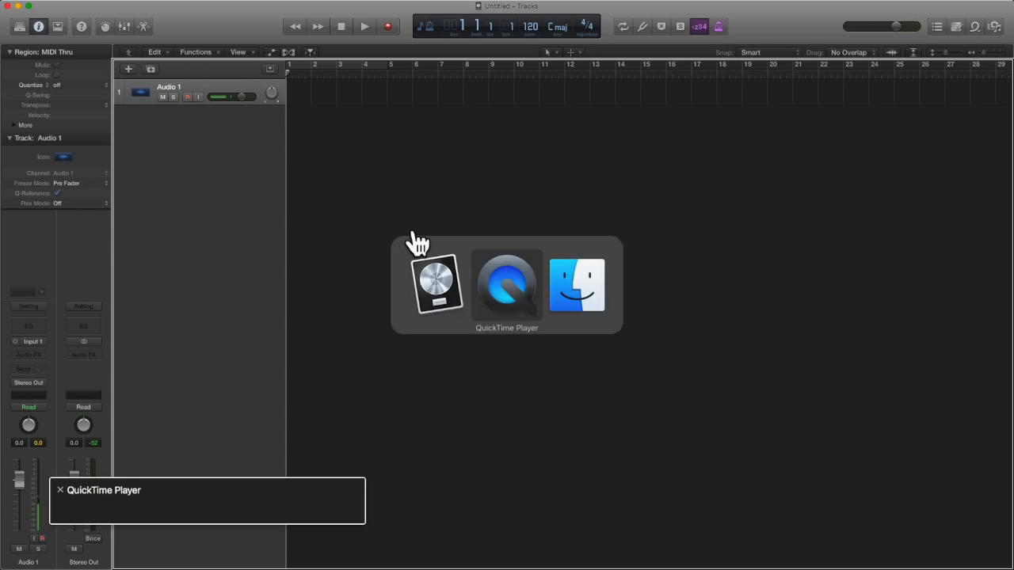
pyautogui.press('super+Tab')
pyautogui.press('super+Tab')
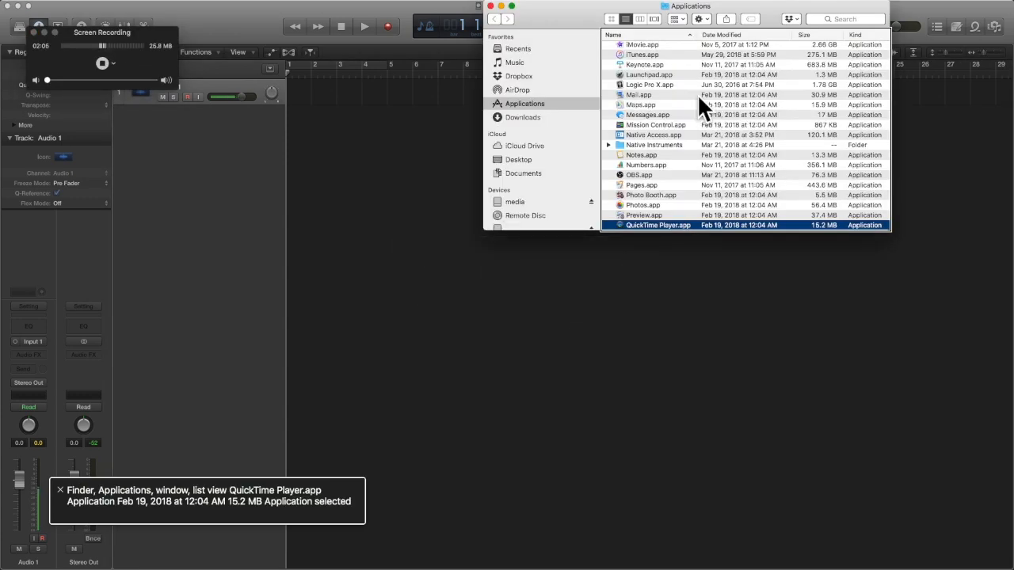
pyautogui.press('super+w')
pyautogui.press('super+n')
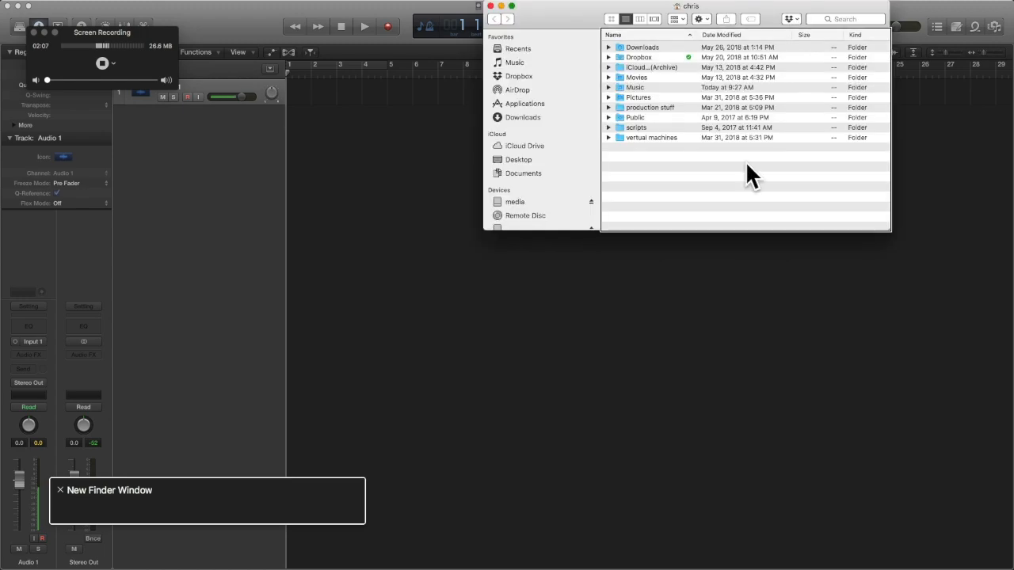
pyautogui.hotkey('ctrl', 'alt', 'shift', 'Down')
pyautogui.press('Down')
pyautogui.press('Down')
pyautogui.press('Down')
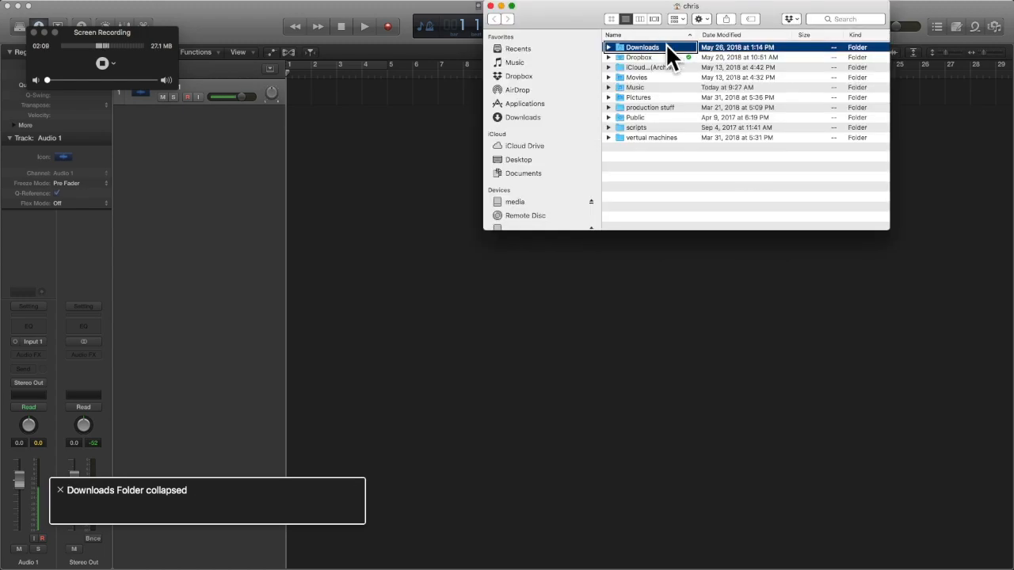
pyautogui.press('Down')
pyautogui.press('Down')
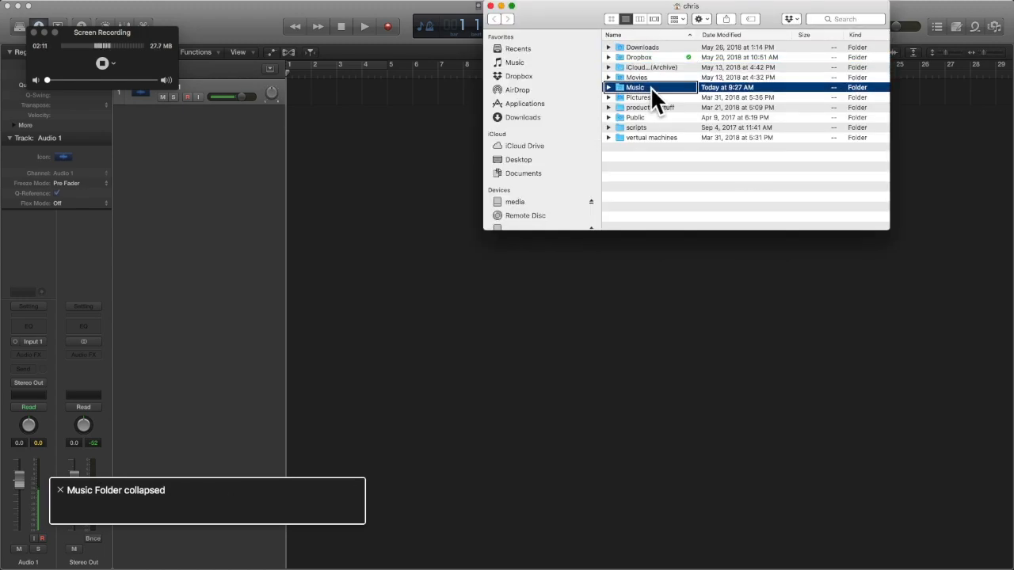
pyautogui.press('super+Down')
# Copy the unedited recording WAV file and switch back to Logic Pro X.
pyautogui.press('Down')
pyautogui.press('Up')
pyautogui.press('Down')
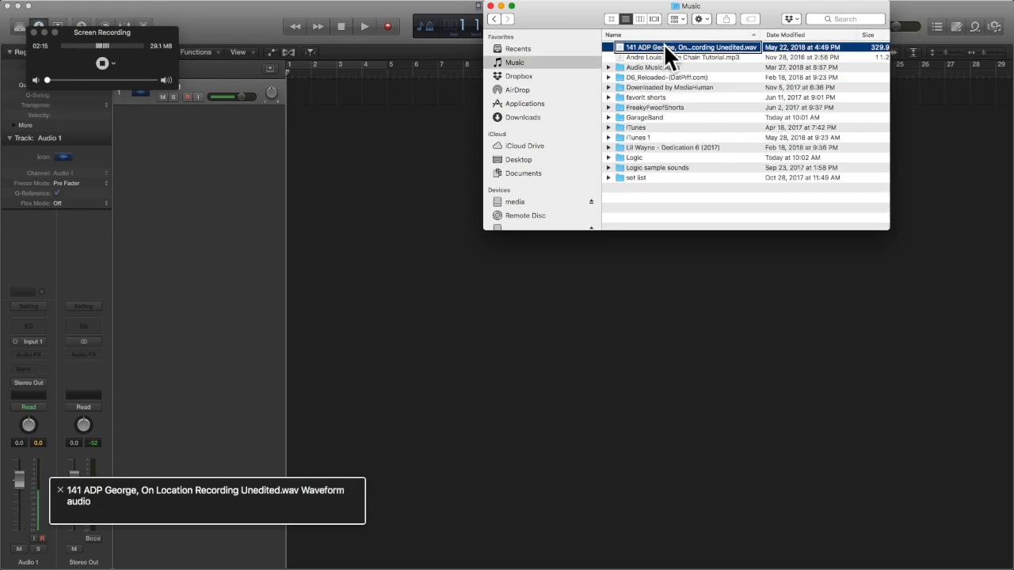
pyautogui.press('super+c')
pyautogui.press('super+Tab')
pyautogui.press('super+Tab')
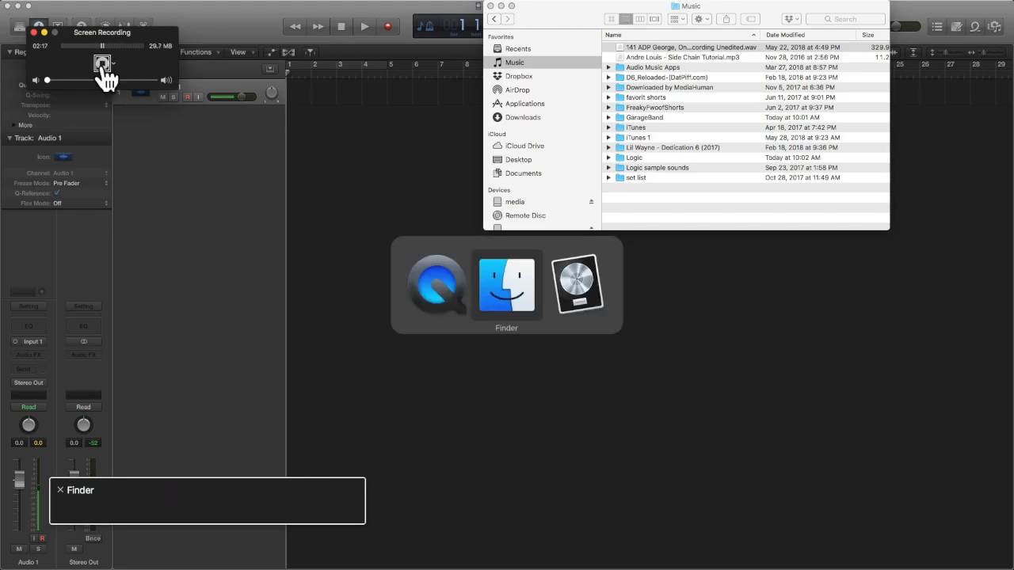
pyautogui.press('super+Tab')
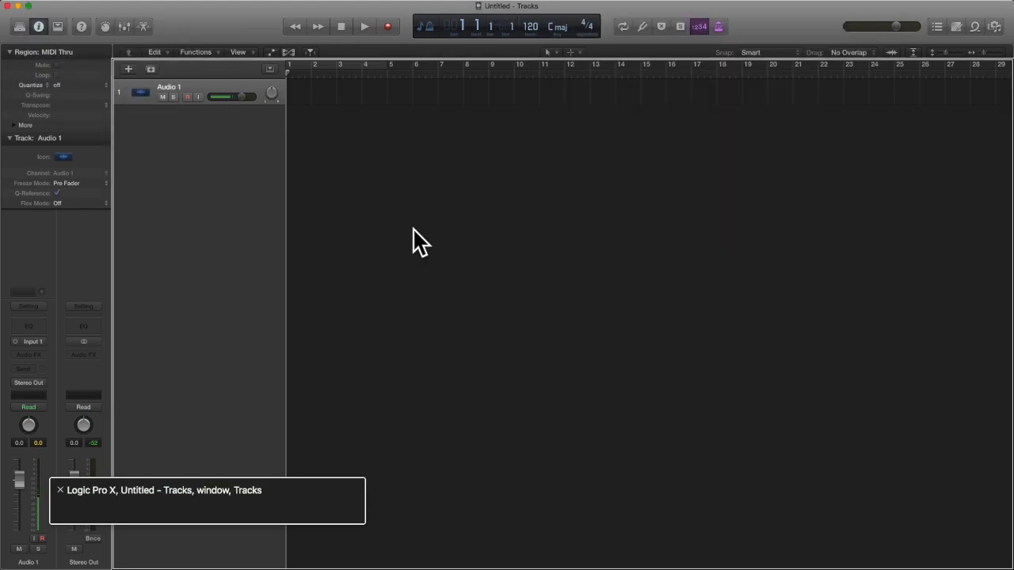
# Paste the copied recording into the Tracks area as a region on track 2.
pyautogui.hotkey('ctrl', 'alt', 'shift', 'Down')
pyautogui.hotkey('ctrl', 'alt', 'Right')
pyautogui.hotkey('ctrl', 'alt', 'Right')
pyautogui.hotkey('ctrl', 'alt', 'Right')
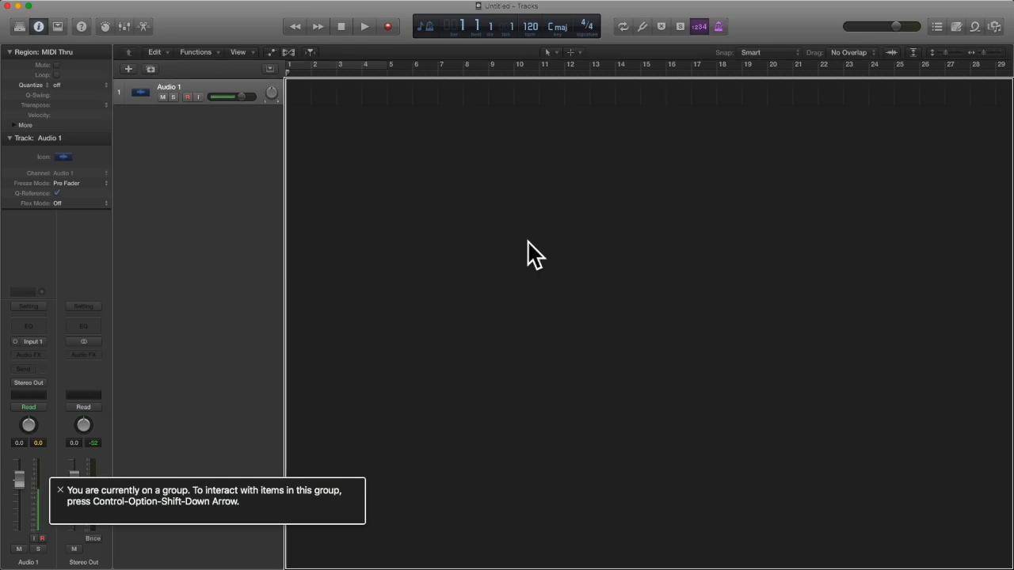
pyautogui.hotkey('ctrl', 'alt', 'shift', 'Down')
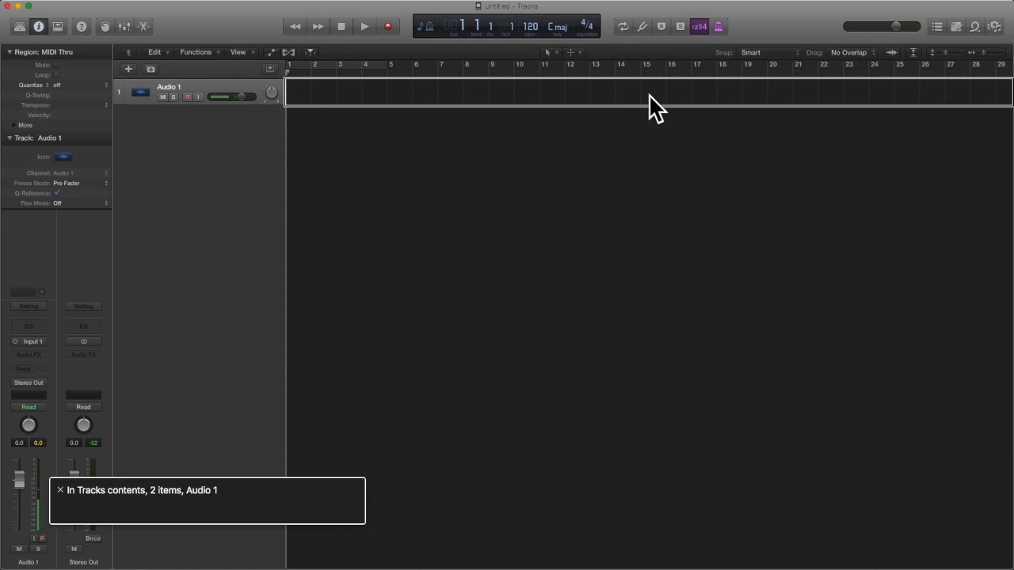
pyautogui.press('cmd+v')
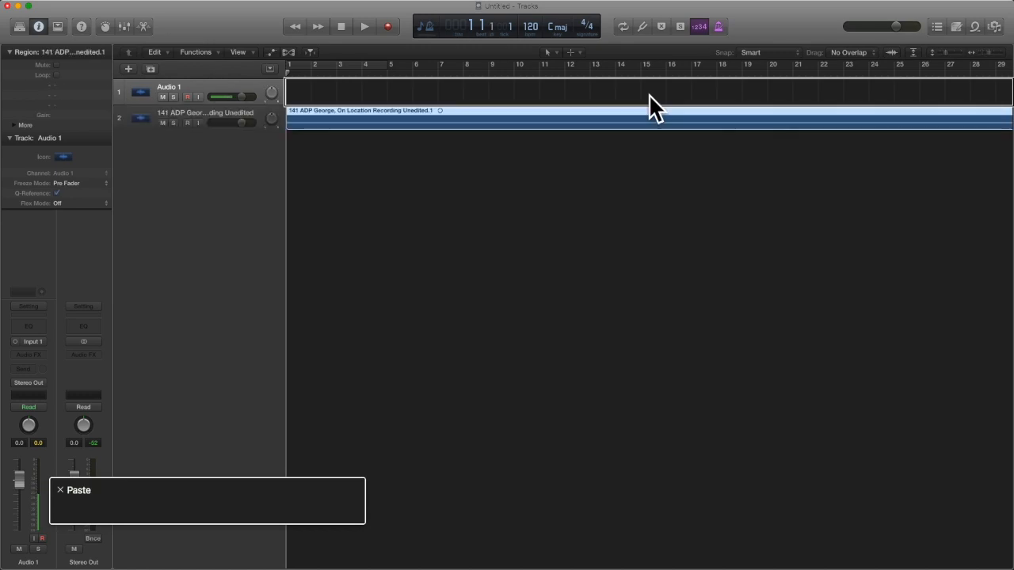
# Audition the pasted recording from bar 1, then start saving the project.
pyautogui.press('Return')
pyautogui.press('space')
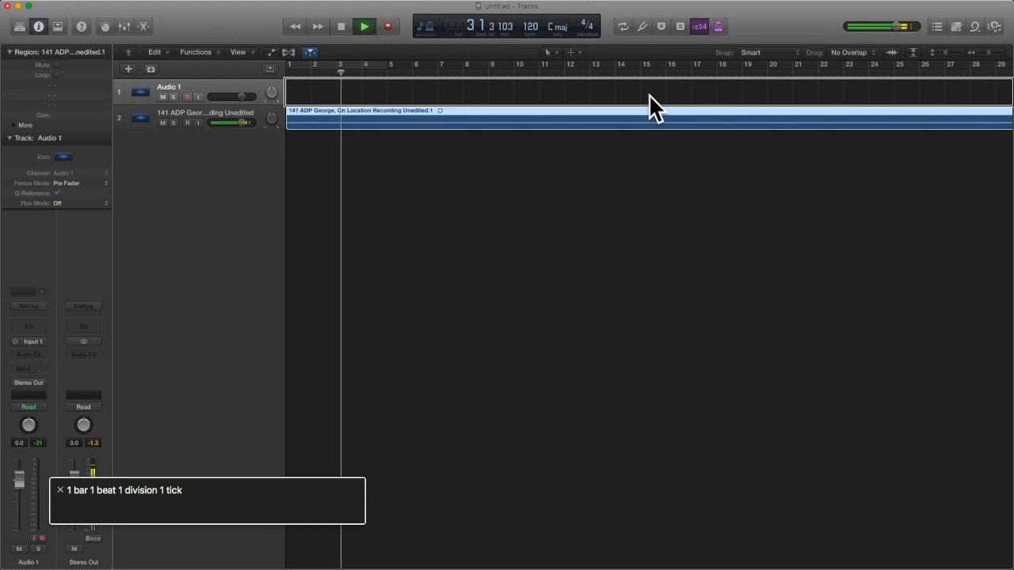
pyautogui.press('space')
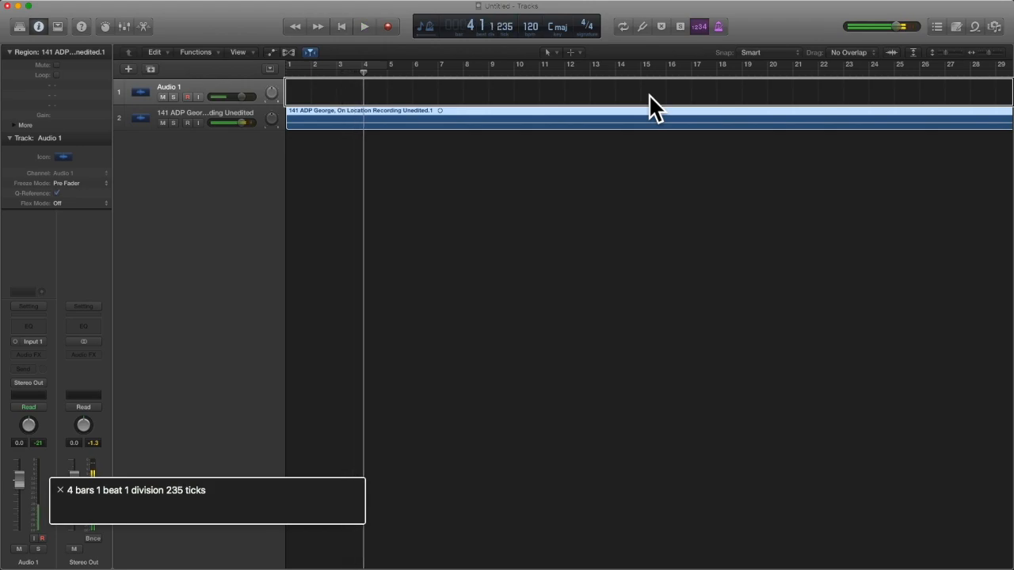
pyautogui.press('Return')
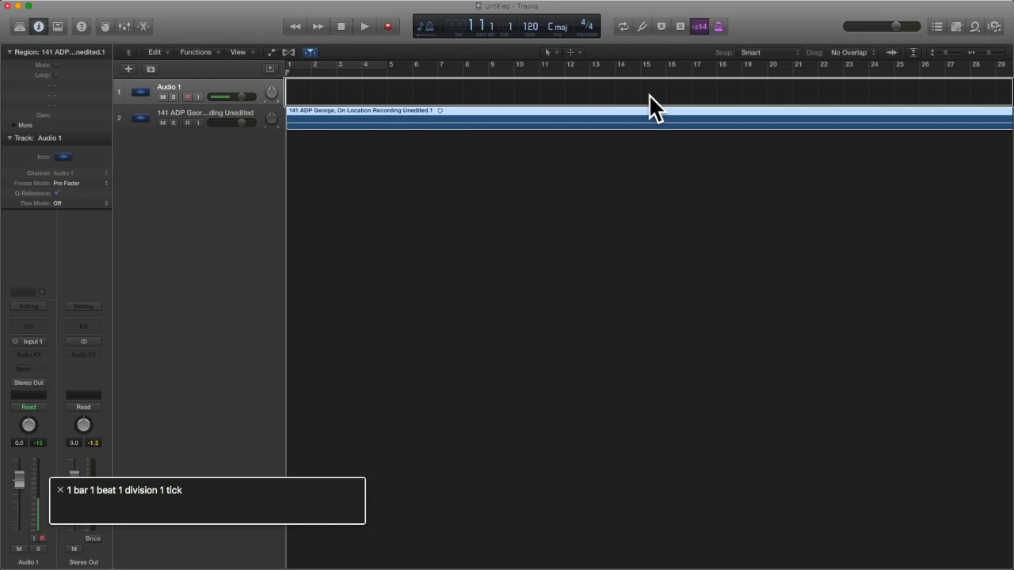
pyautogui.press('super+s')
# Save the project under the name 'podcast editi9ng example'.
pyautogui.write('podcast')
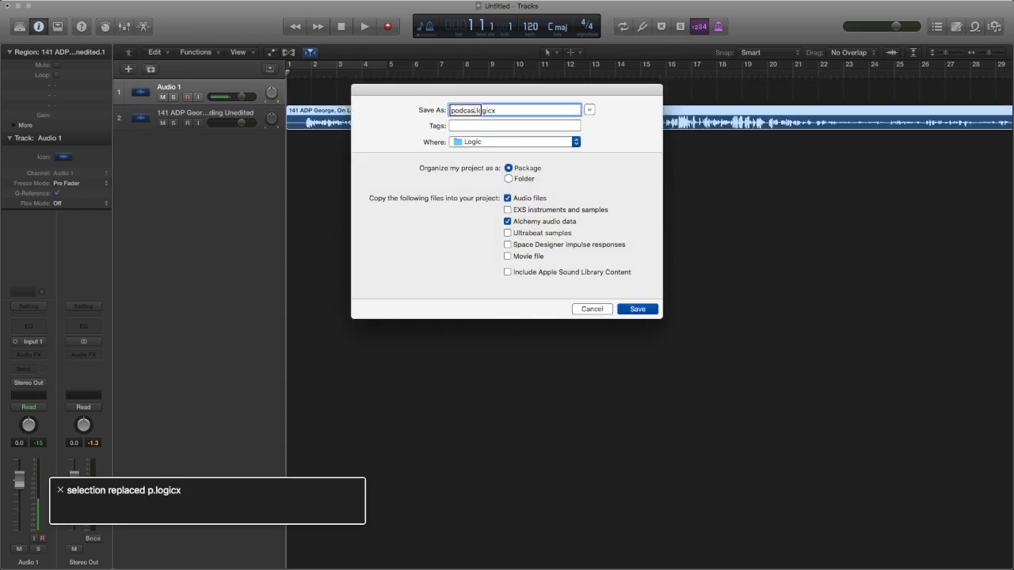
pyautogui.write(' editi9ng example')
pyautogui.press('Return')
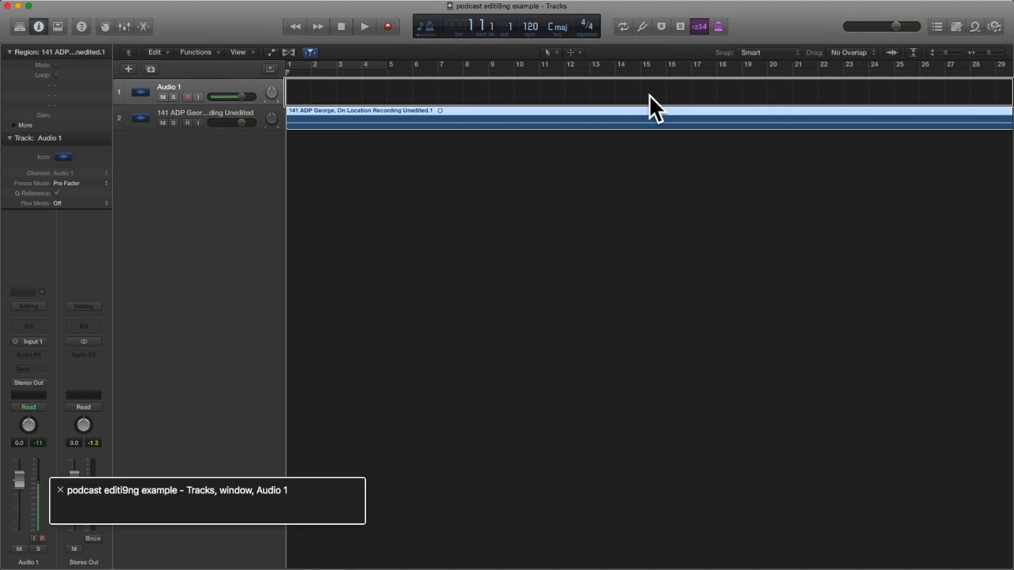
# Play the project from the start and select the recording region on track 2.
pyautogui.press('Return')
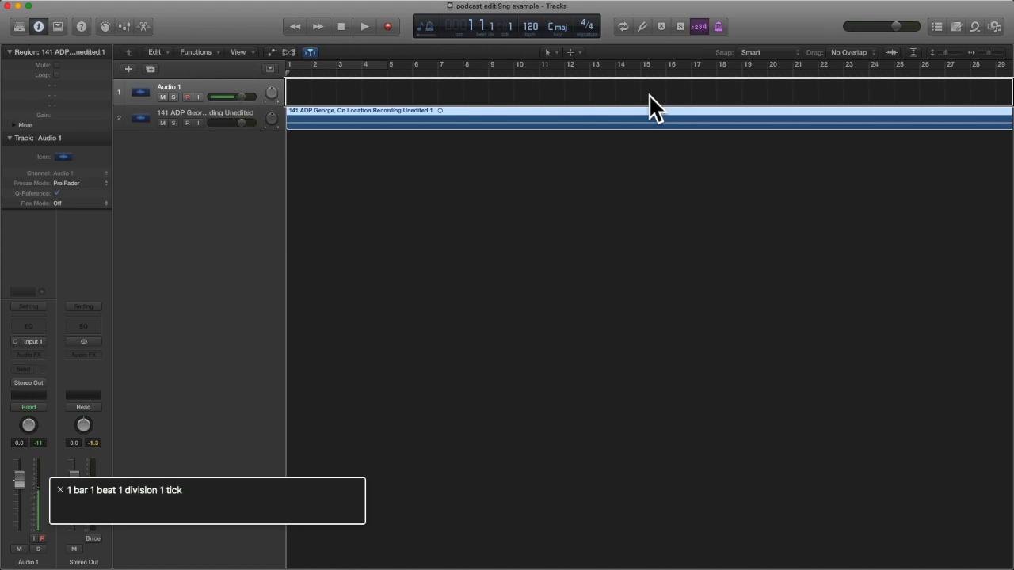
pyautogui.press('space')
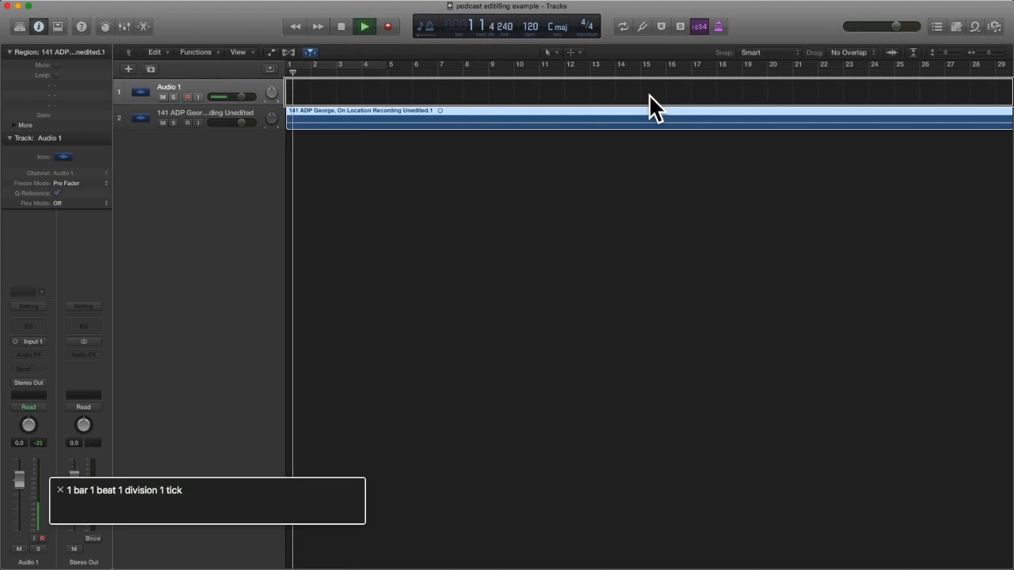
pyautogui.press('space')
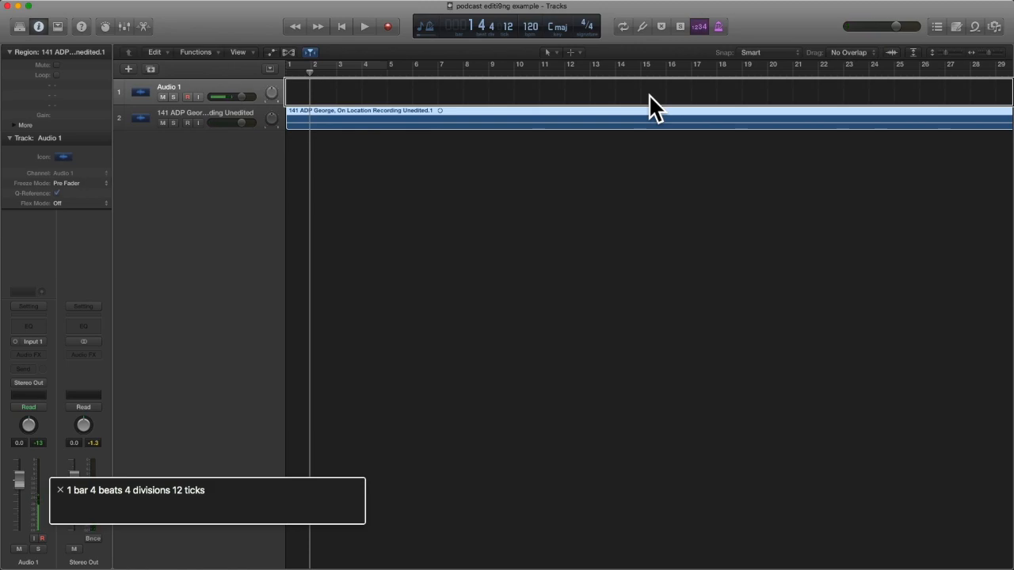
pyautogui.click(528, 115)
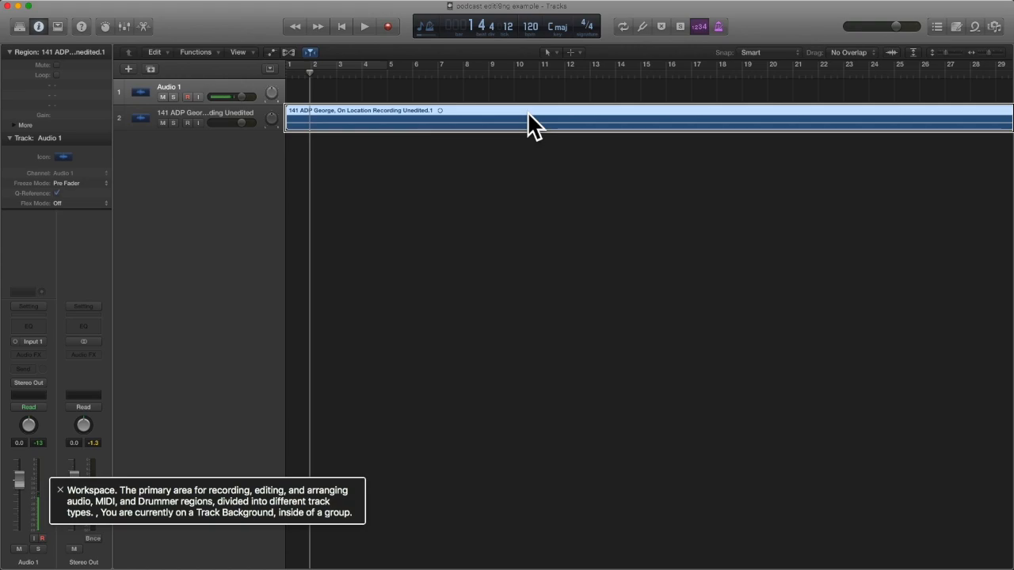
# Delete the empty Audio 1 track above the recording.
pyautogui.hotkey('ctrl', 'alt', 'Left')
pyautogui.hotkey('ctrl', 'alt', 'Right')
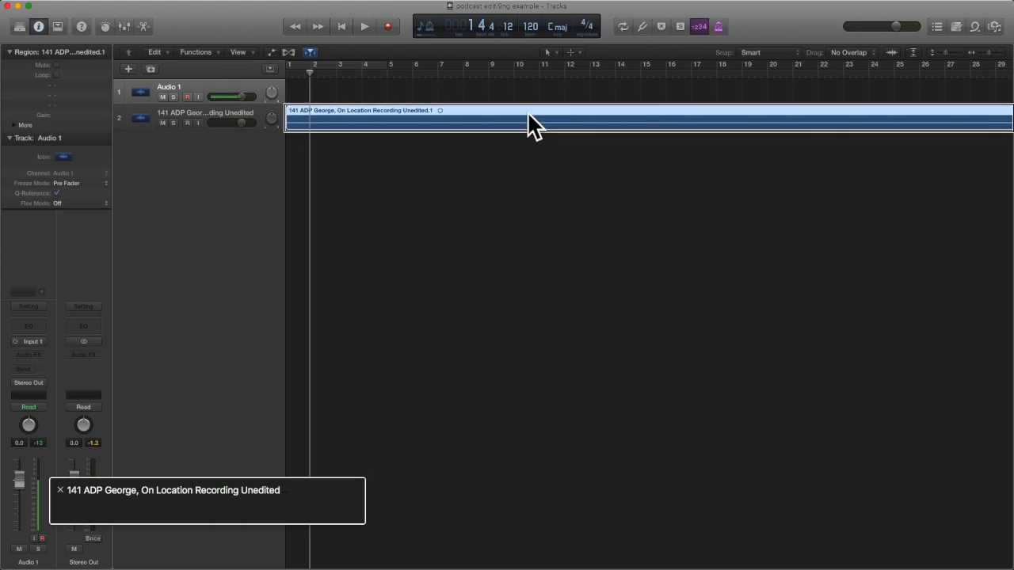
pyautogui.press('Return')
pyautogui.click(648, 95)
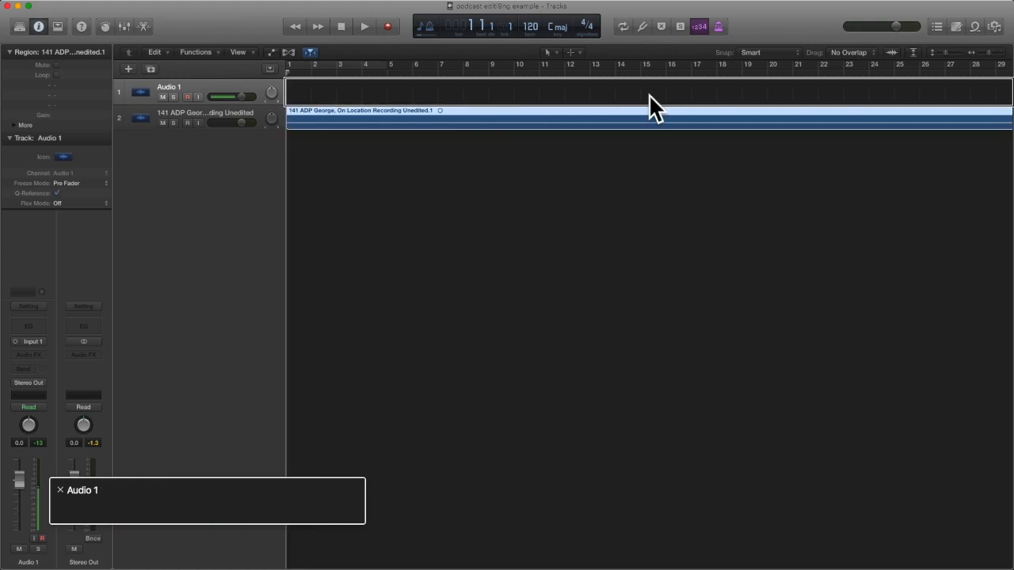
pyautogui.press('super+BackSpace')
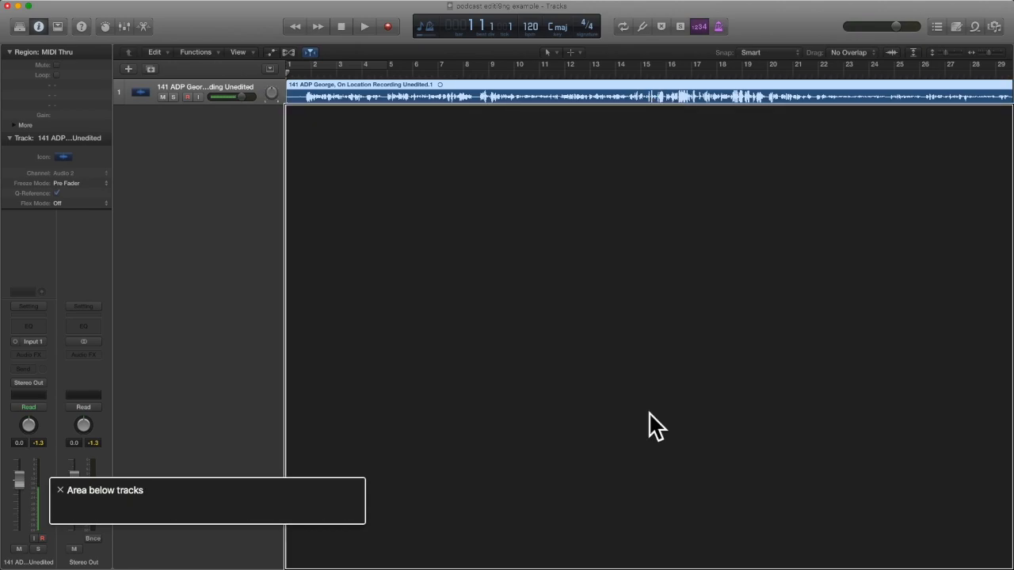
# Split the recording near its start and delete the short clip at the track start.
pyautogui.press('Return')
pyautogui.press('space')
pyautogui.press('space')
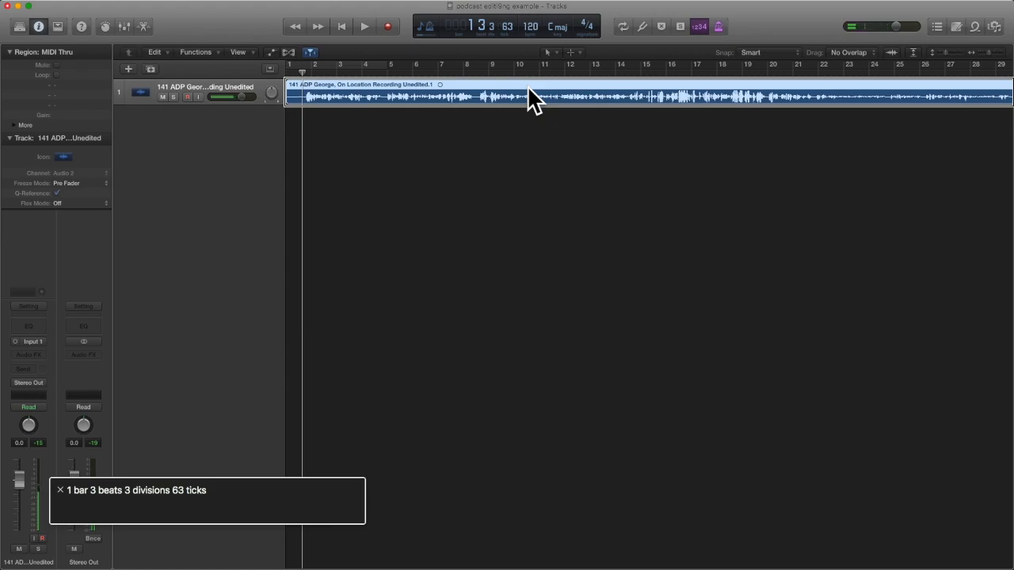
pyautogui.press('super+t')
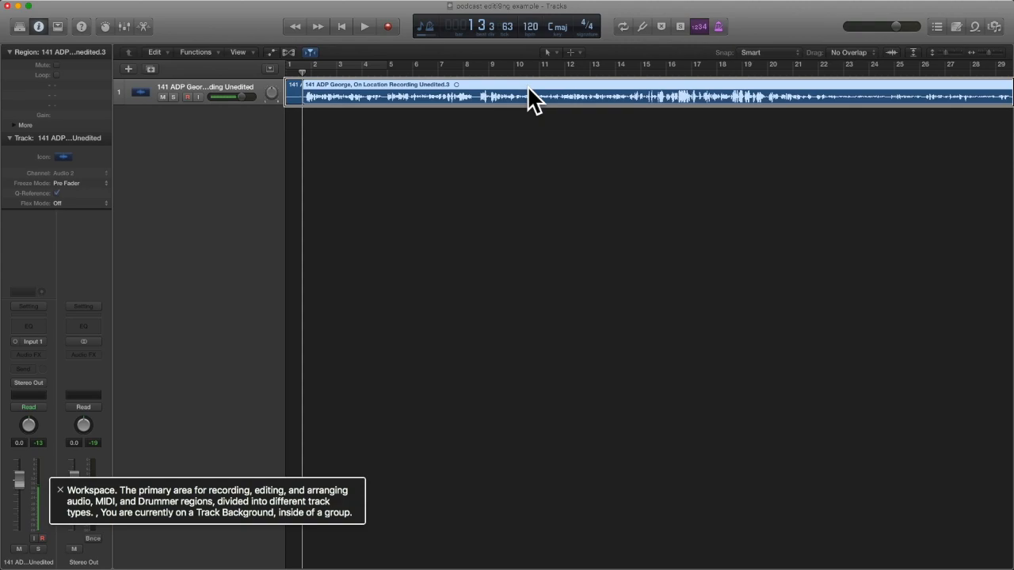
pyautogui.click(656, 99)
pyautogui.click(298, 96)
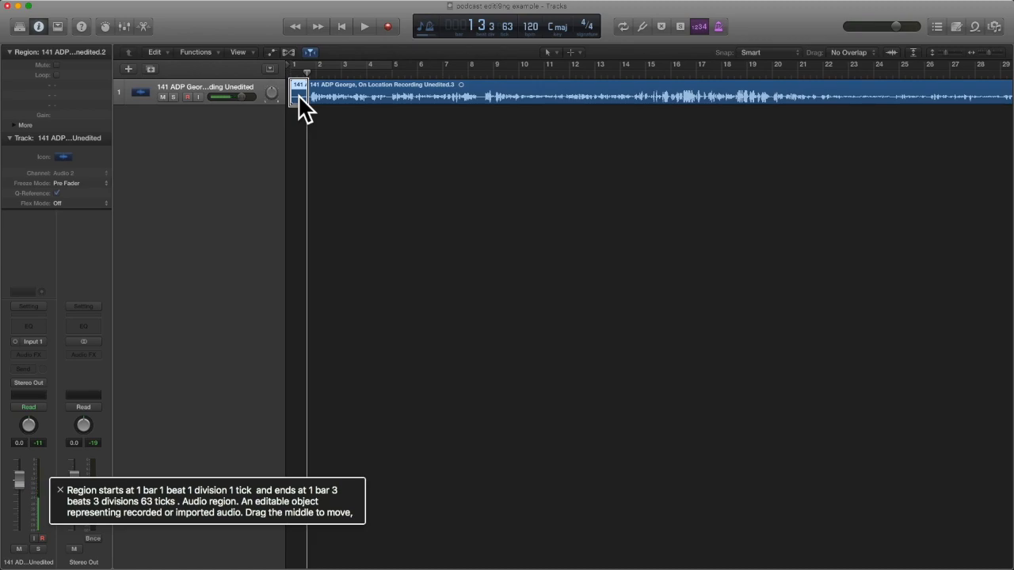
pyautogui.click(655, 95)
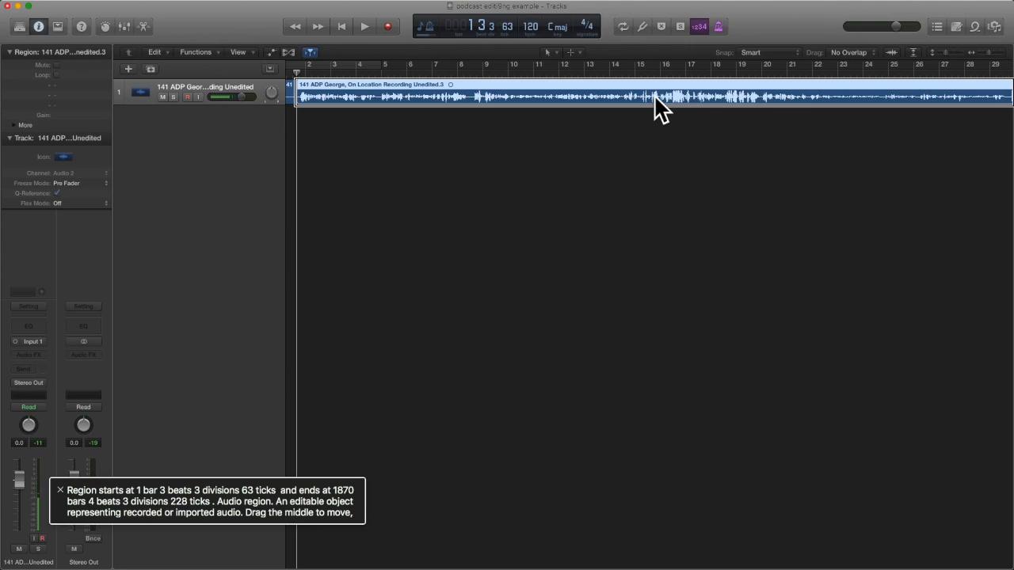
pyautogui.press('Left')
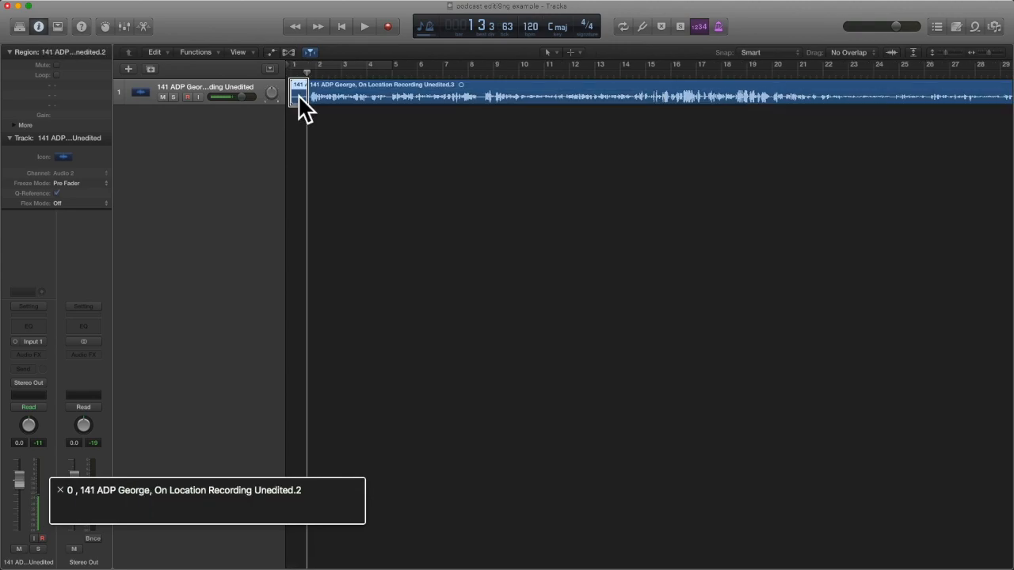
pyautogui.press('Delete')
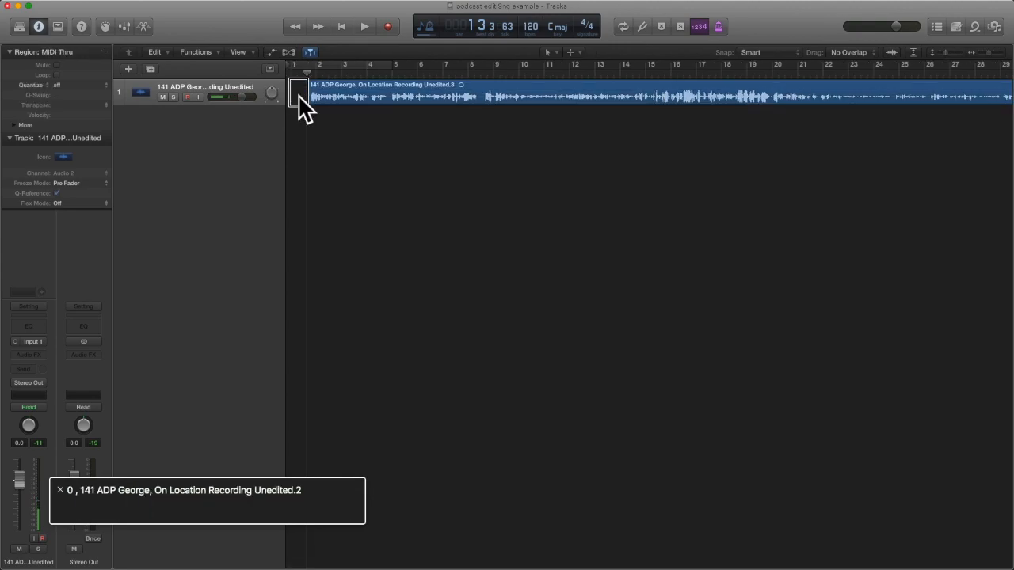
# Play the track from bar 1, then delete the remaining voice recording region.
pyautogui.press('Return')
pyautogui.press('space')
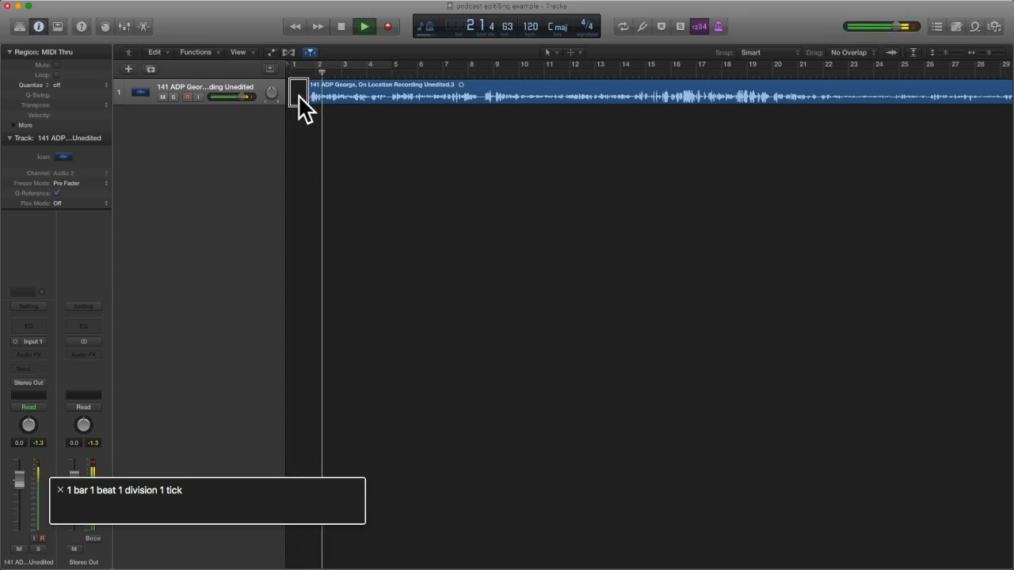
pyautogui.press('space')
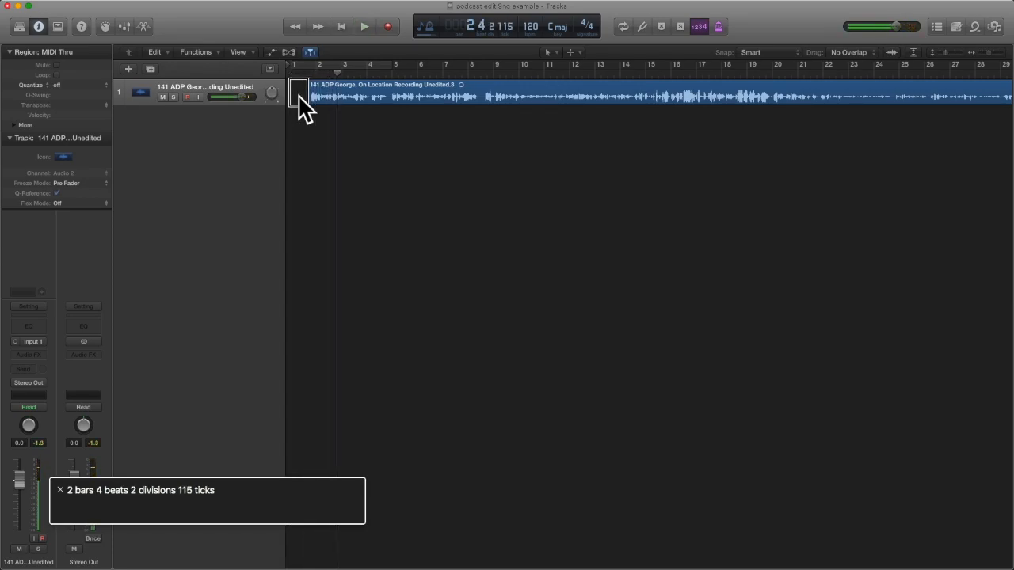
pyautogui.press('Return')
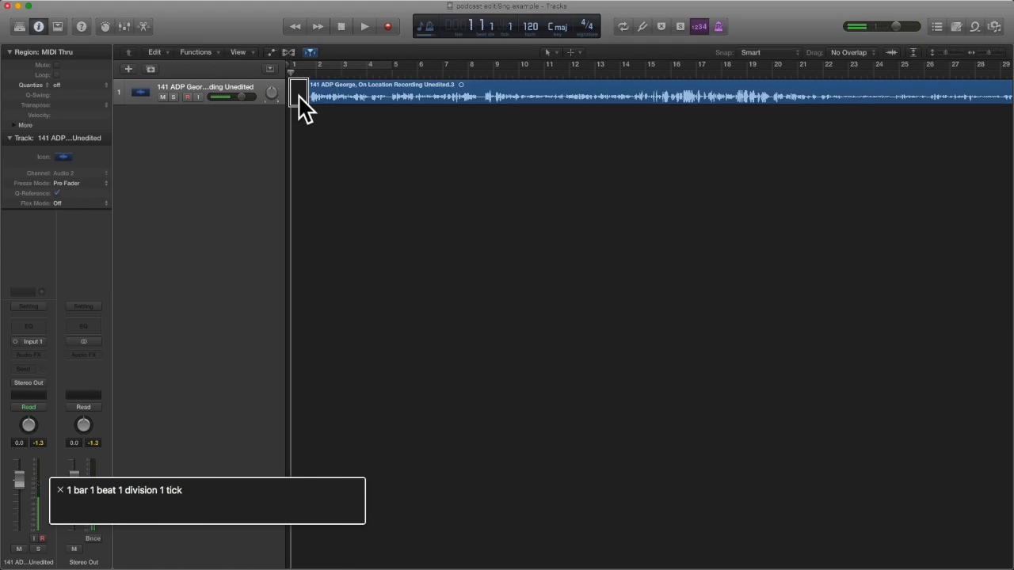
pyautogui.click(299, 97)
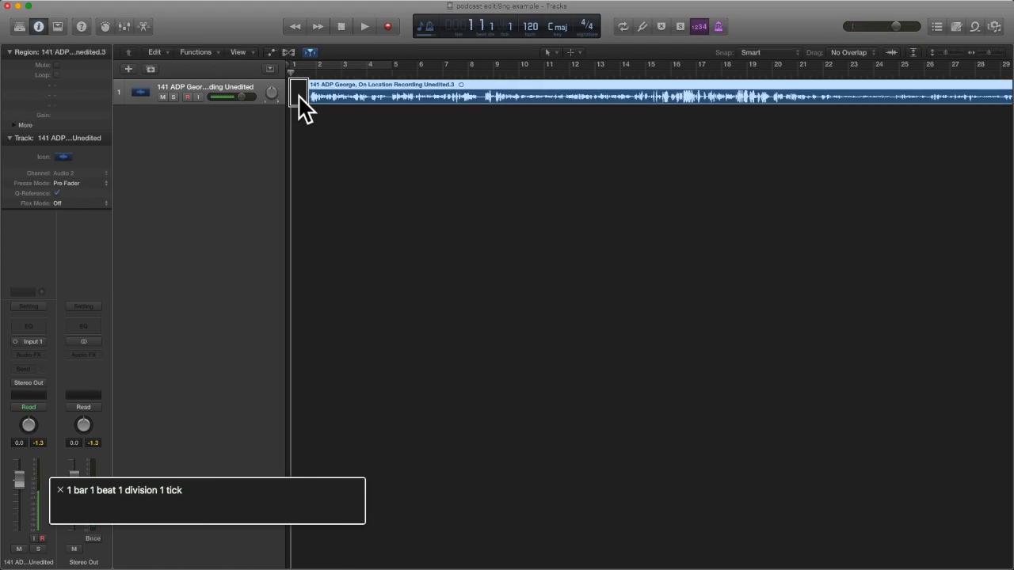
pyautogui.press('Delete')
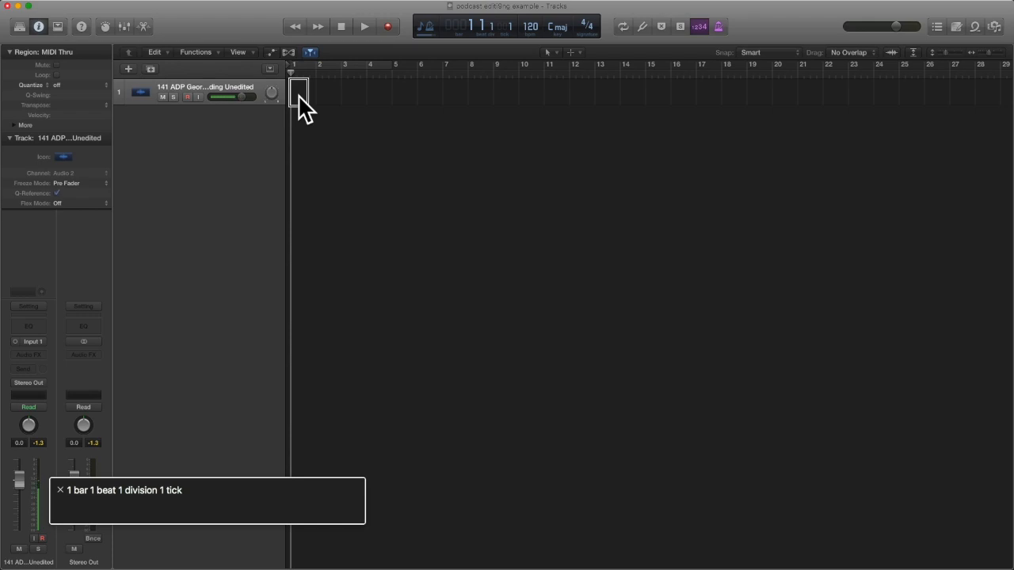
# Paste the voice region back onto the track at bar 1 and listen to its opening.
pyautogui.press('super+v')
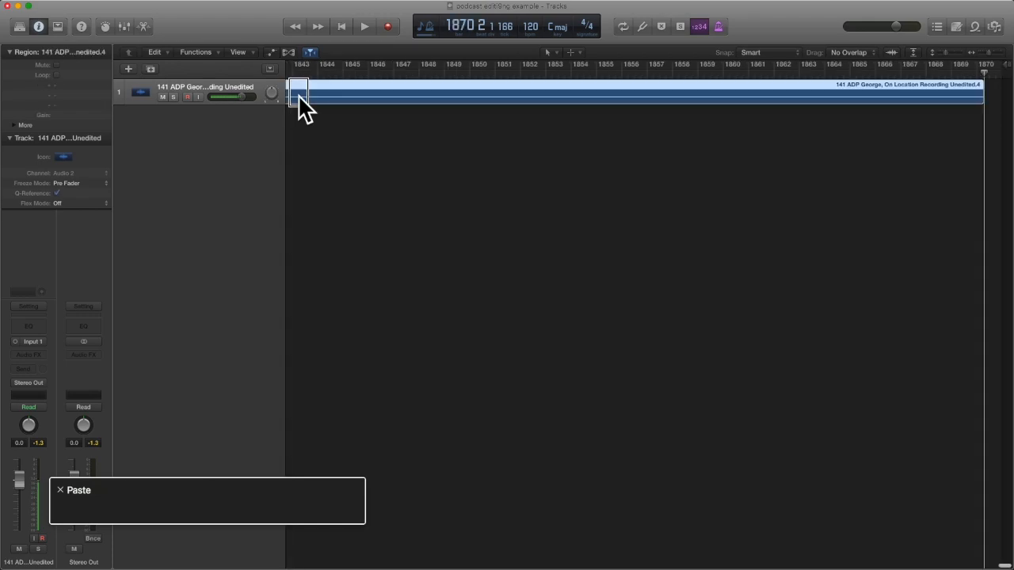
pyautogui.press('Return')
pyautogui.press('space')
pyautogui.press('space')
pyautogui.press('Return')
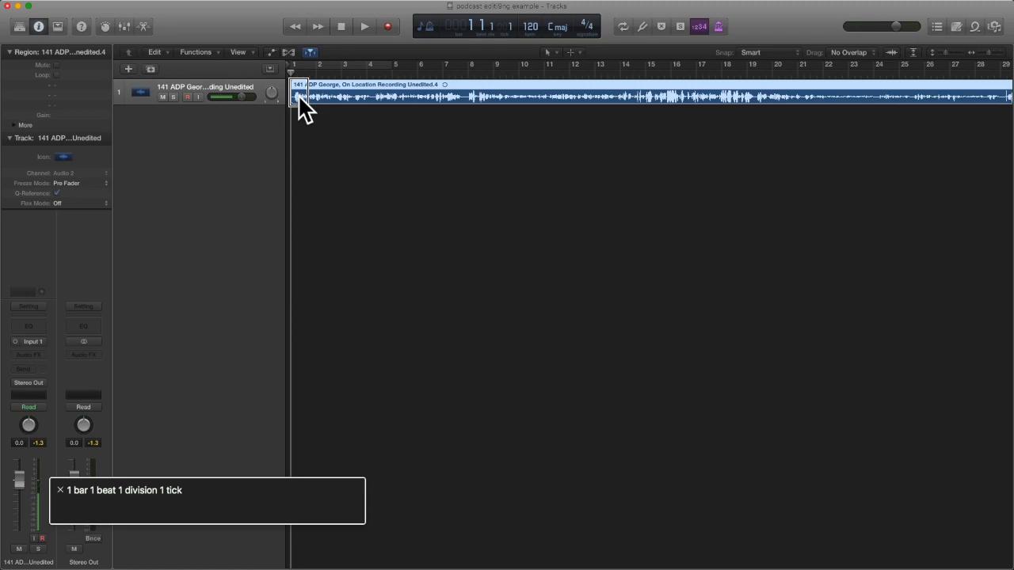
pyautogui.press('space')
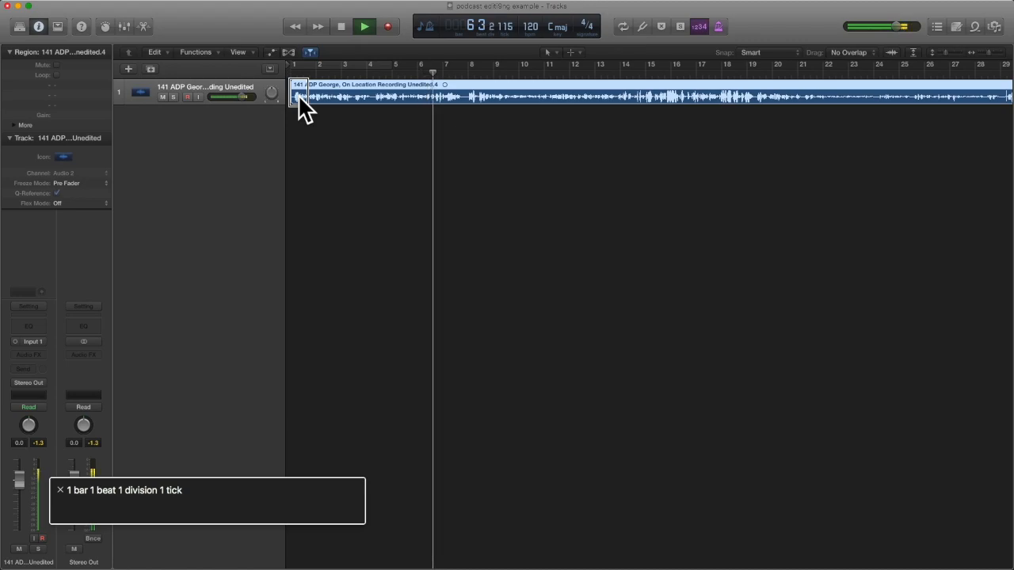
pyautogui.press('space')
pyautogui.press('Return')
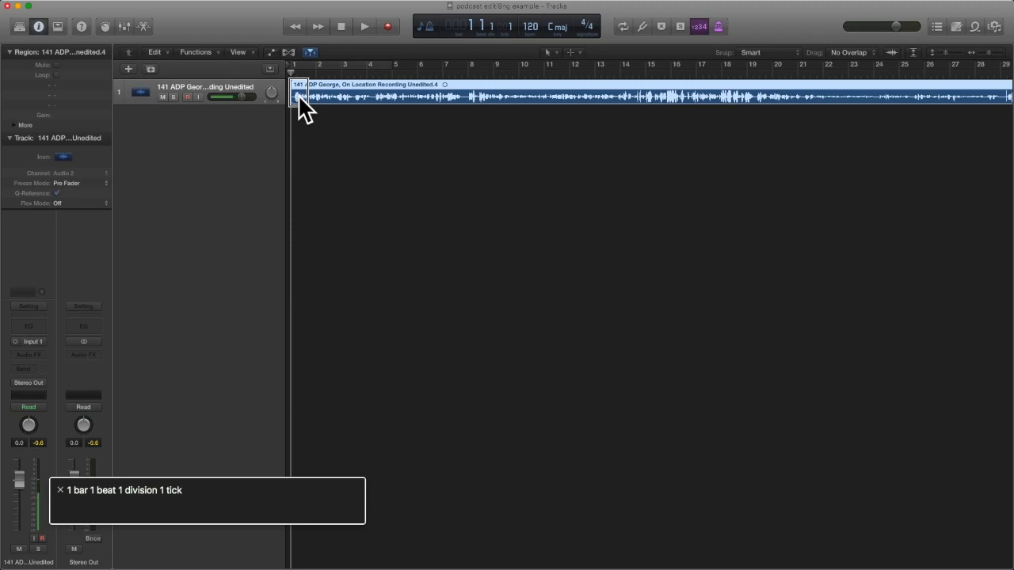
# Show the Mixer below the tracks and focus the voice track's channel strip.
pyautogui.press('x')
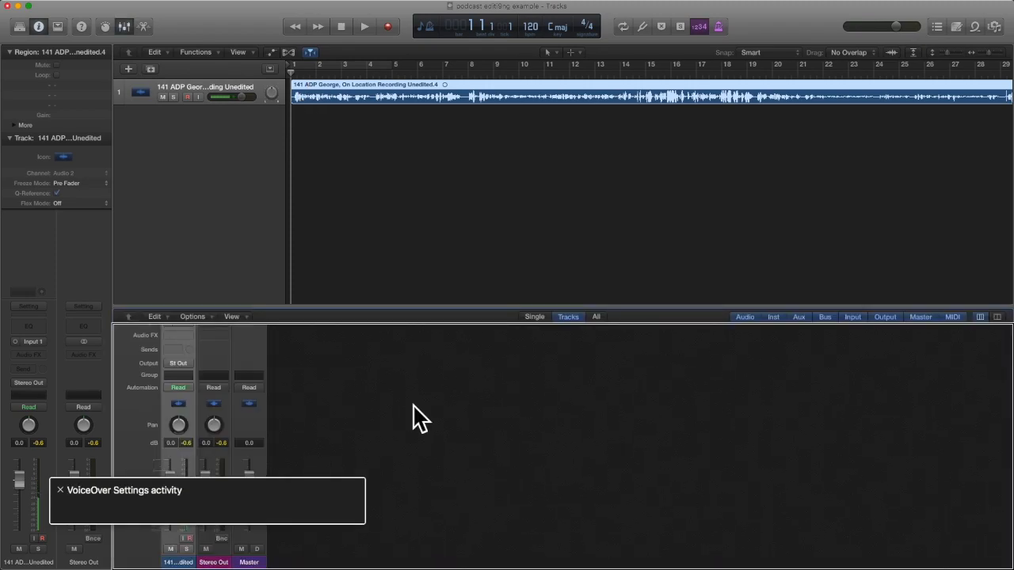
pyautogui.hotkey('ctrl', 'alt', 'shift', 'Down')
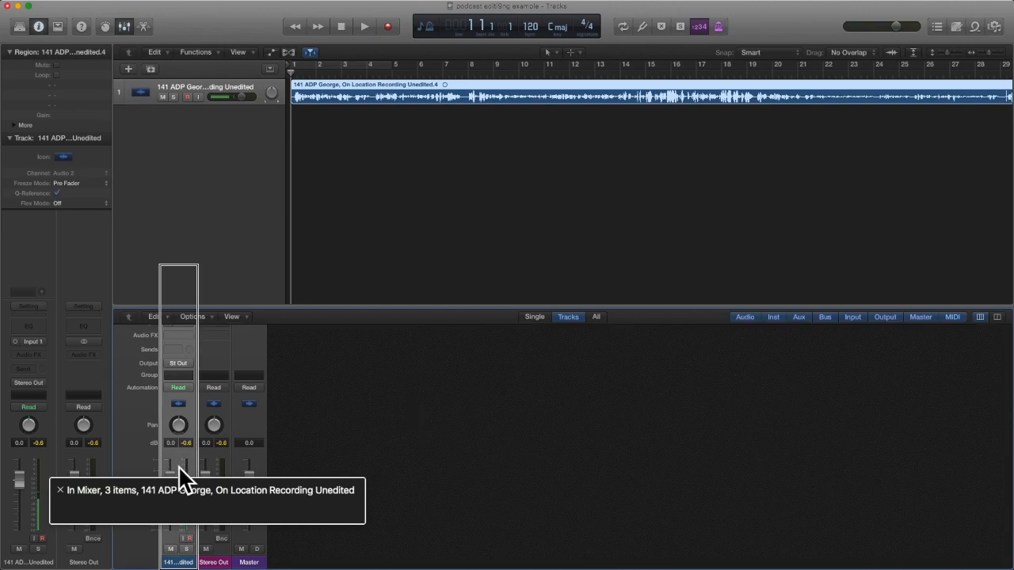
pyautogui.hotkey('ctrl', 'alt', 'Right')
pyautogui.hotkey('ctrl', 'alt', 'Left')
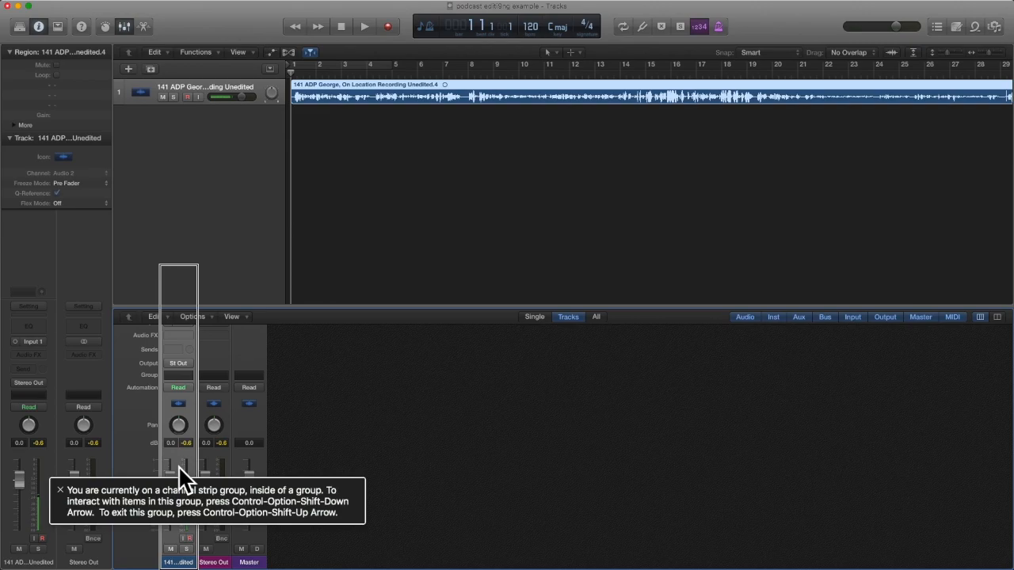
pyautogui.hotkey('ctrl', 'alt', 'shift', 'Down')
pyautogui.hotkey('ctrl', 'alt', 'Right')
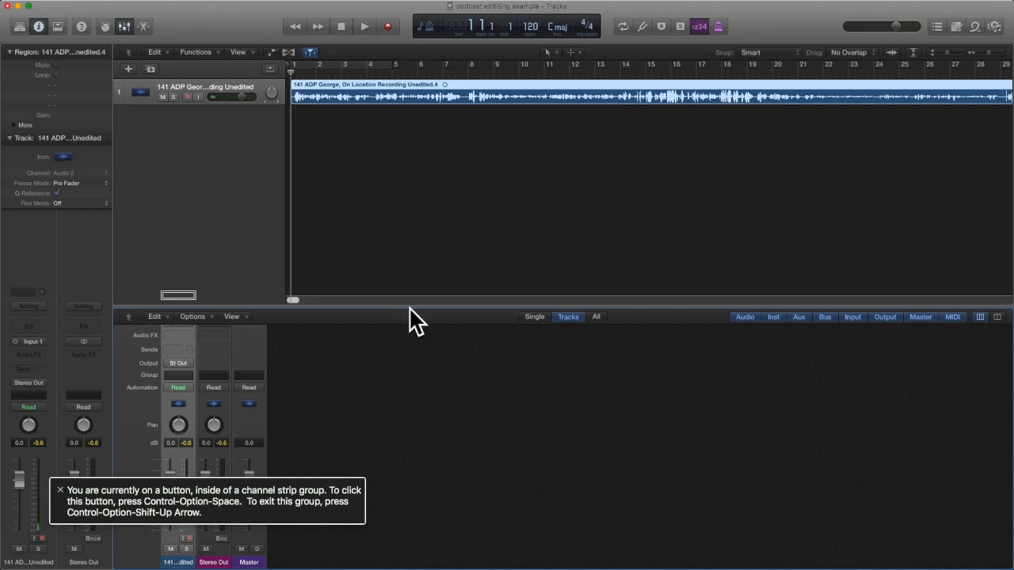
# Make the Mixer taller and set the voice track's input to stereo In 1-2.
pyautogui.moveTo(409, 306); pyautogui.dragTo(409, 121)
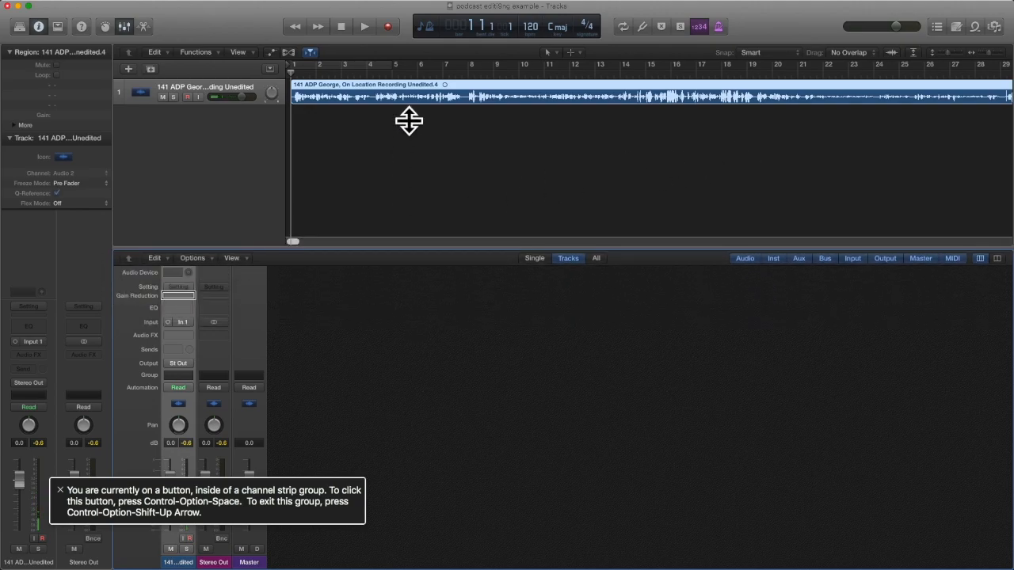
pyautogui.click(167, 320)
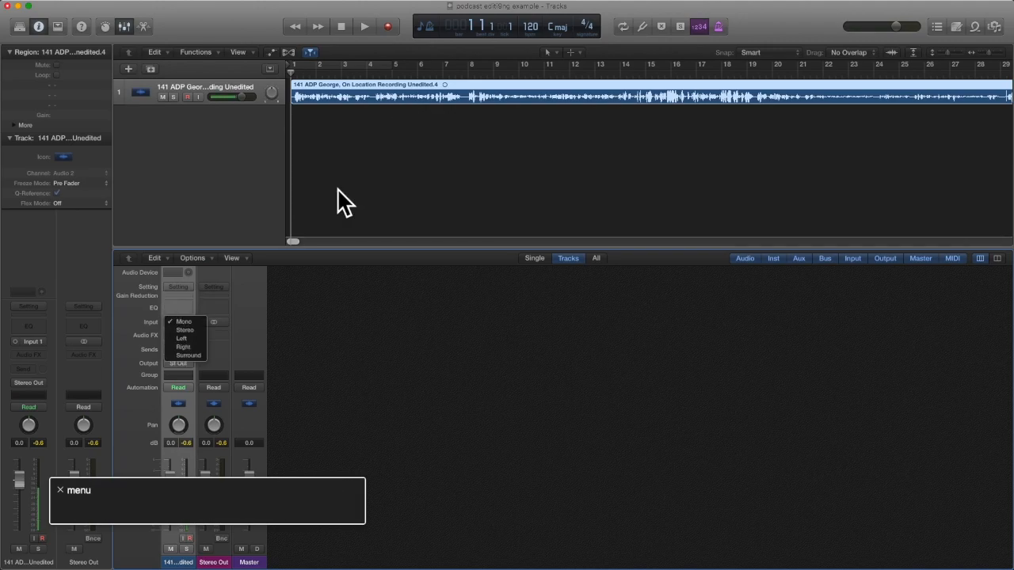
pyautogui.click(185, 329)
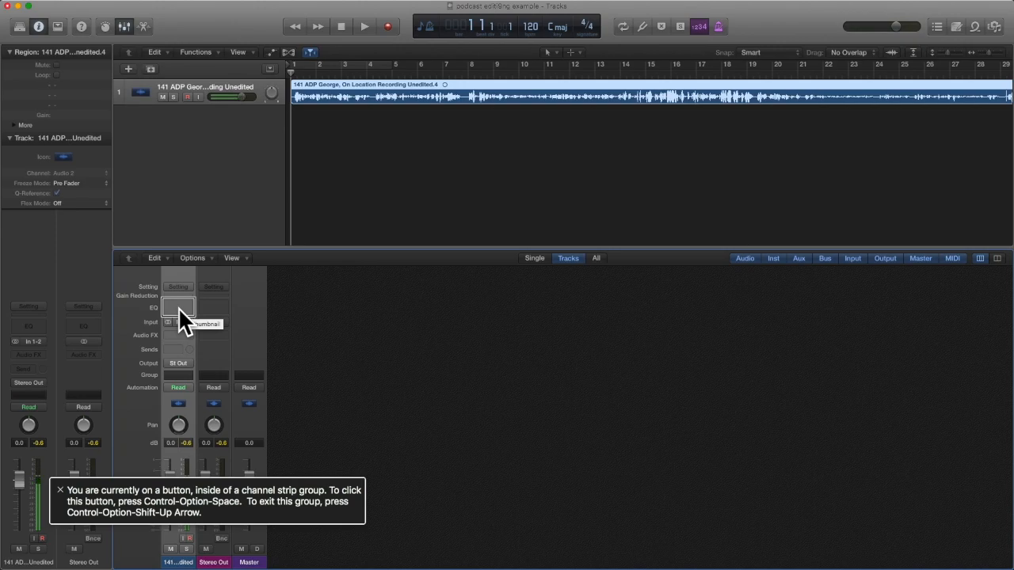
# Insert a Channel EQ on the voice track's strip and open its window.
pyautogui.hotkey('ctrl', 'alt', 'space')
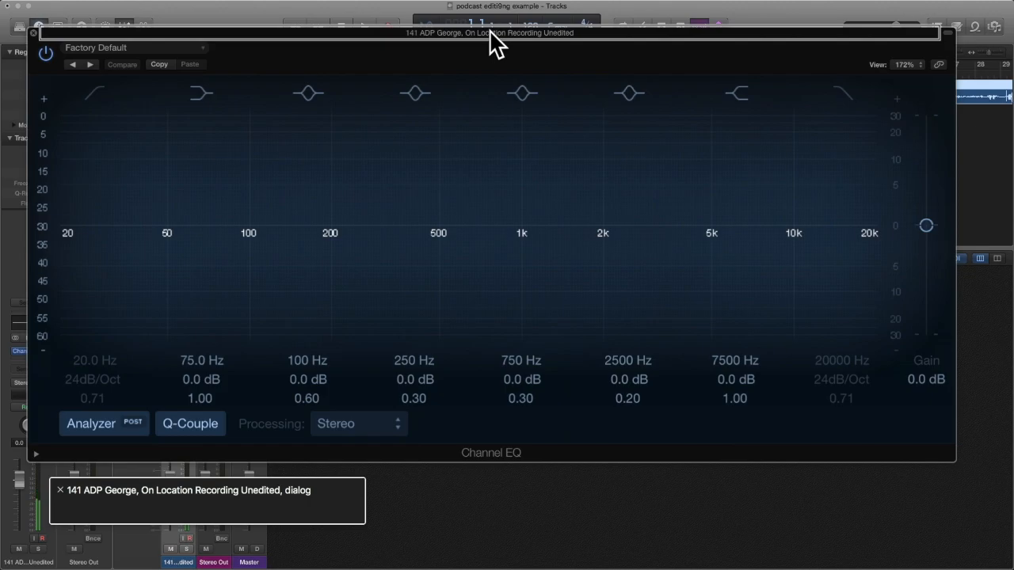
# Turn on the Channel EQ's Low Cut band at 20 Hz.
pyautogui.hotkey('ctrl', 'alt', 'i')
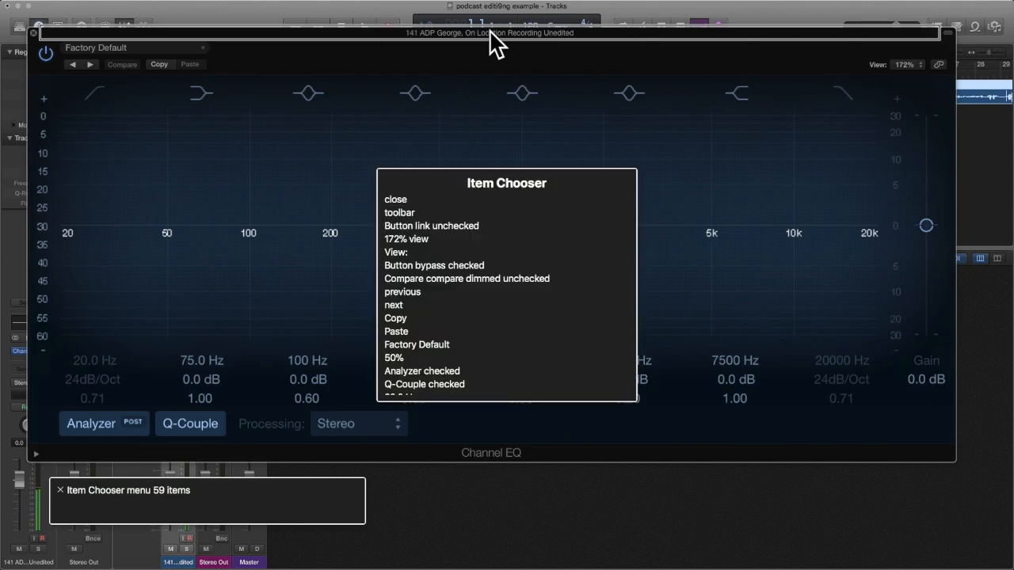
pyautogui.write('low')
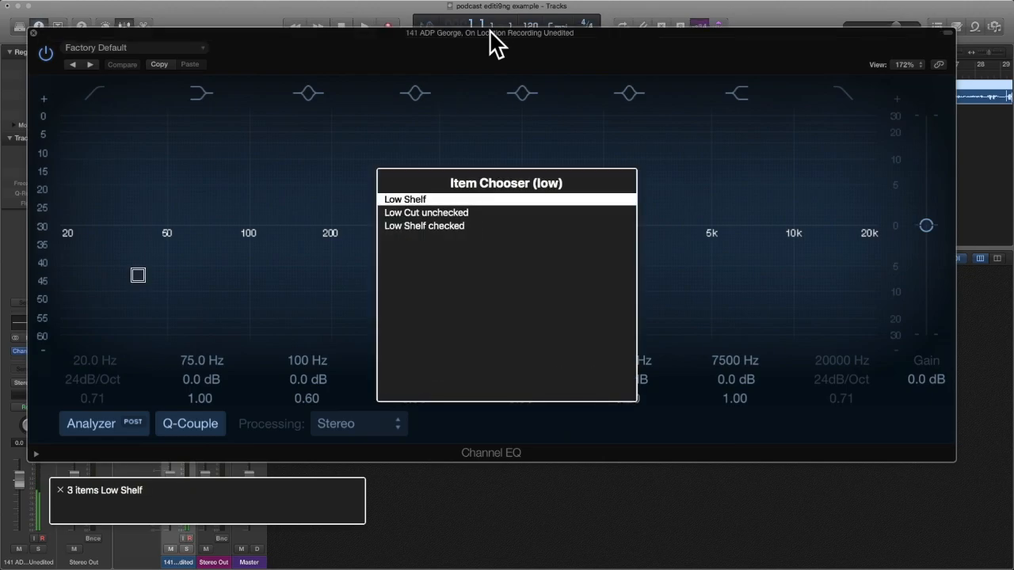
pyautogui.press('Down')
pyautogui.press('Down')
pyautogui.press('Up')
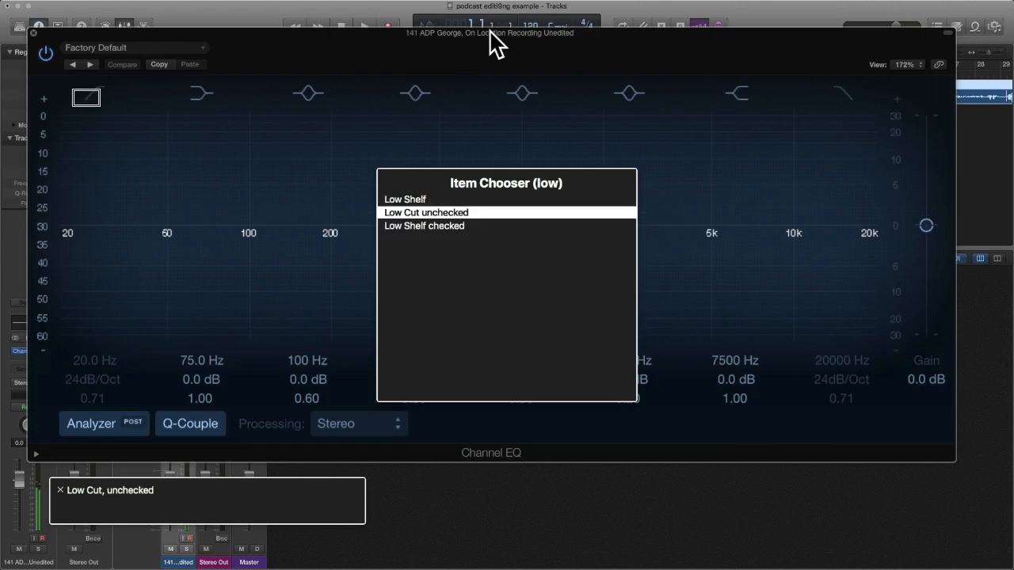
pyautogui.press('Return')
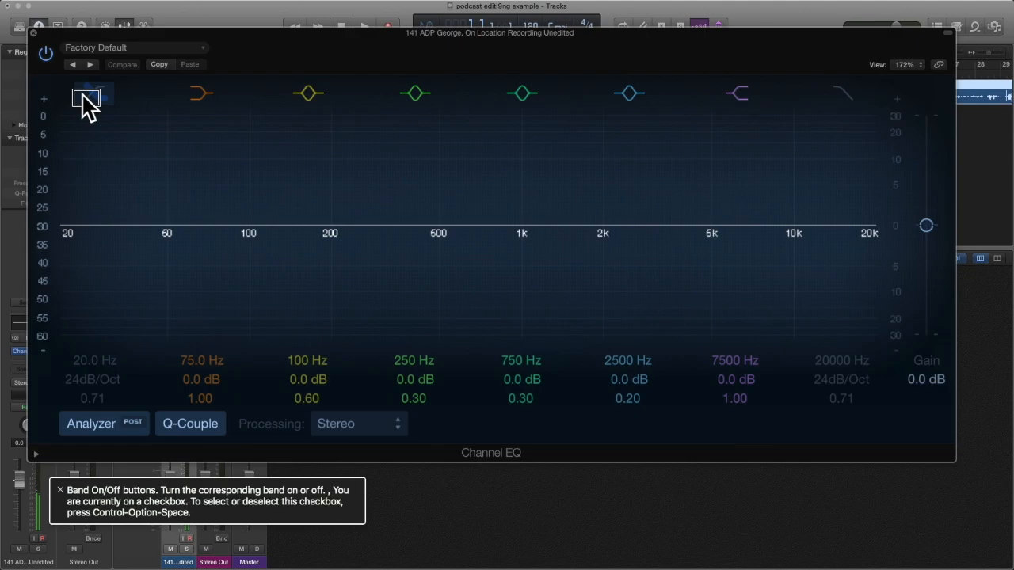
pyautogui.hotkey('ctrl', 'alt', 'space')
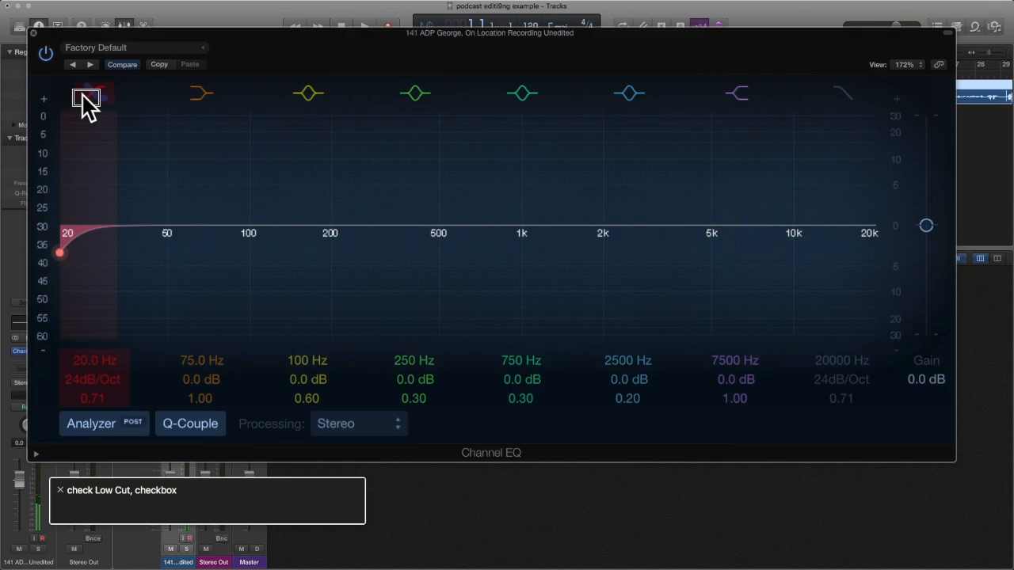
# Turn on the Channel EQ's High Cut band at 20000 Hz.
pyautogui.hotkey('ctrl', 'alt', 'i')
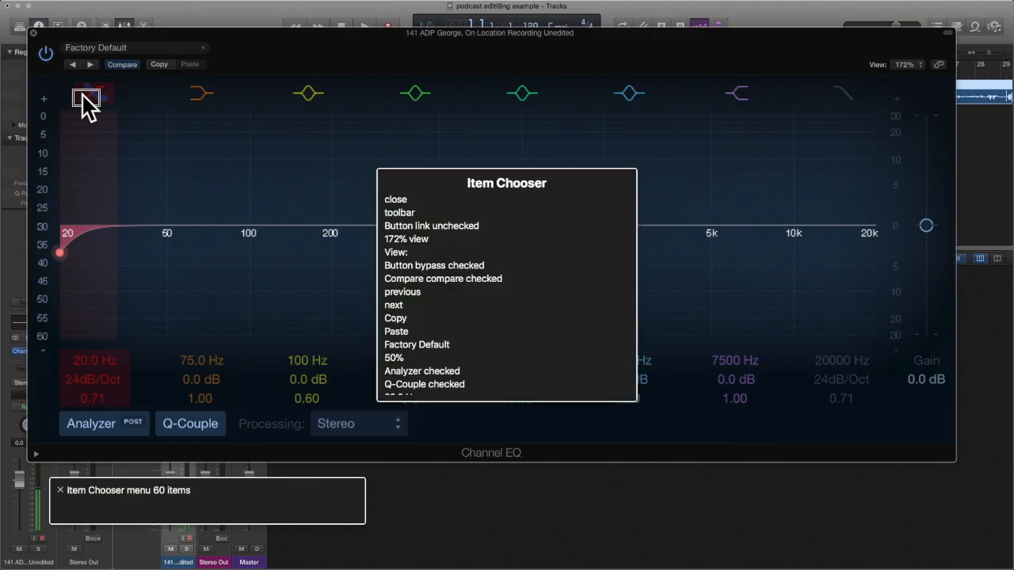
pyautogui.write('high')
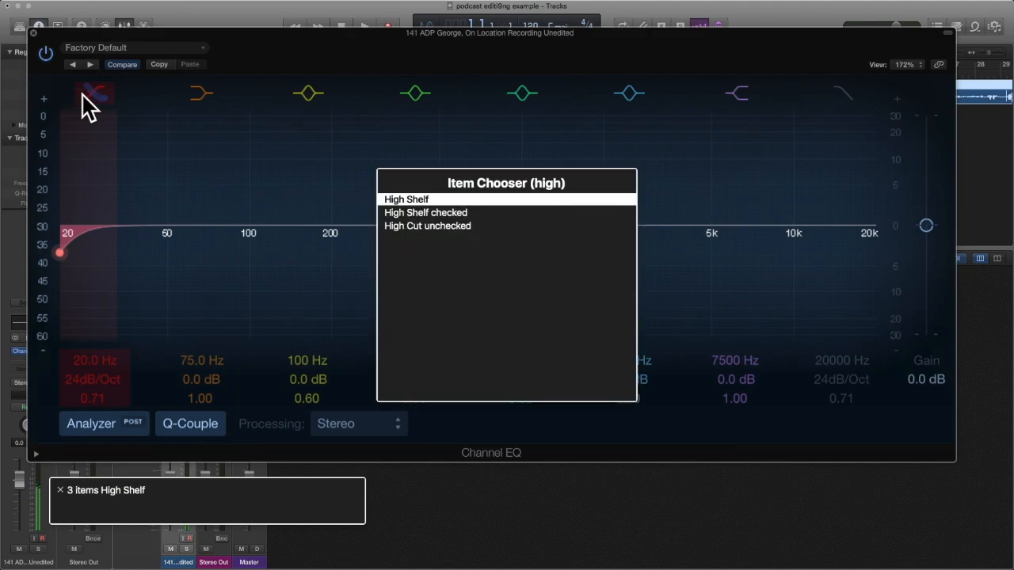
pyautogui.press('Down')
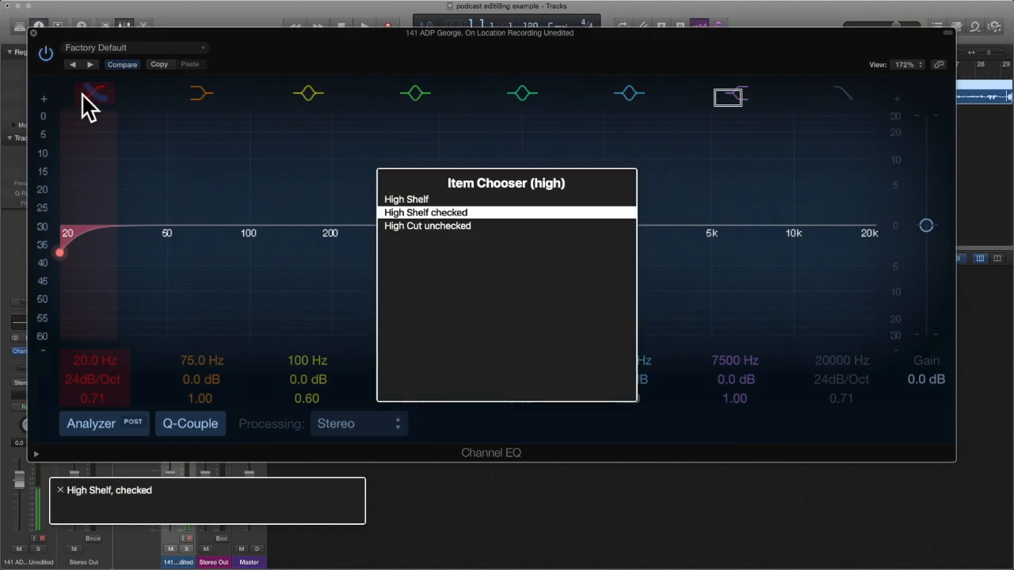
pyautogui.press('Down')
pyautogui.press('Return')
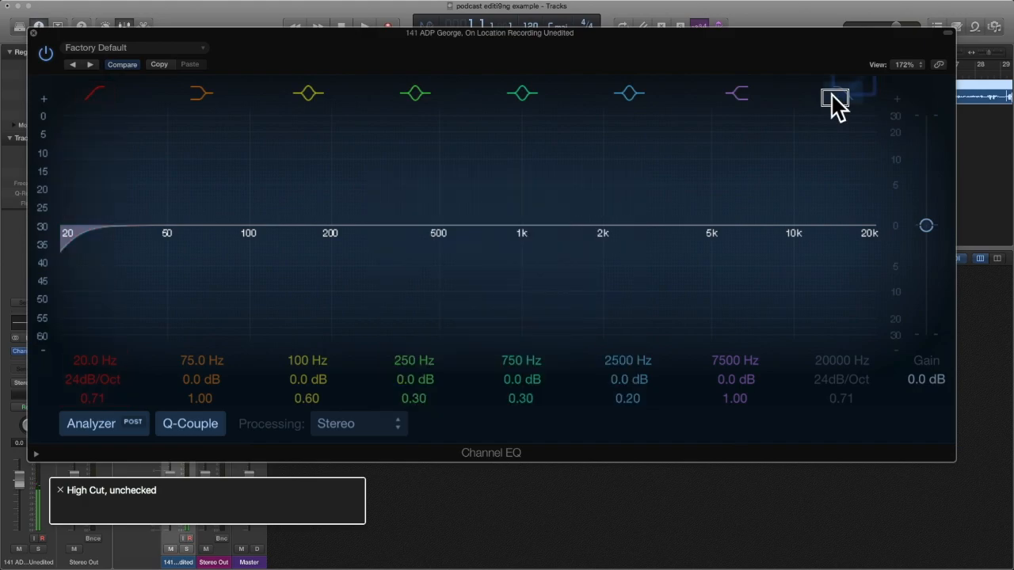
pyautogui.hotkey('ctrl', 'alt', 'space')
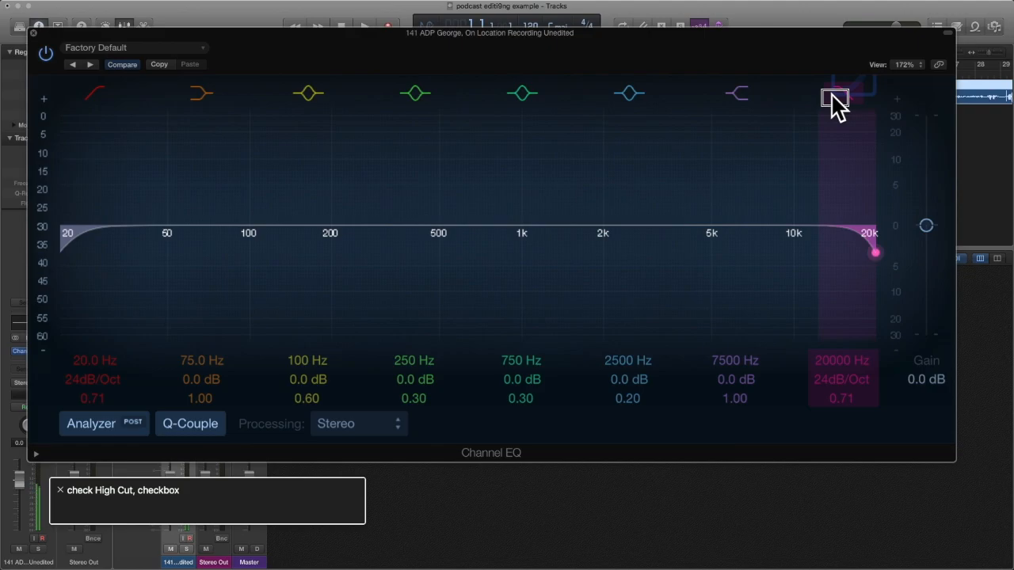
pyautogui.hotkey('ctrl', 'alt', 'Home')
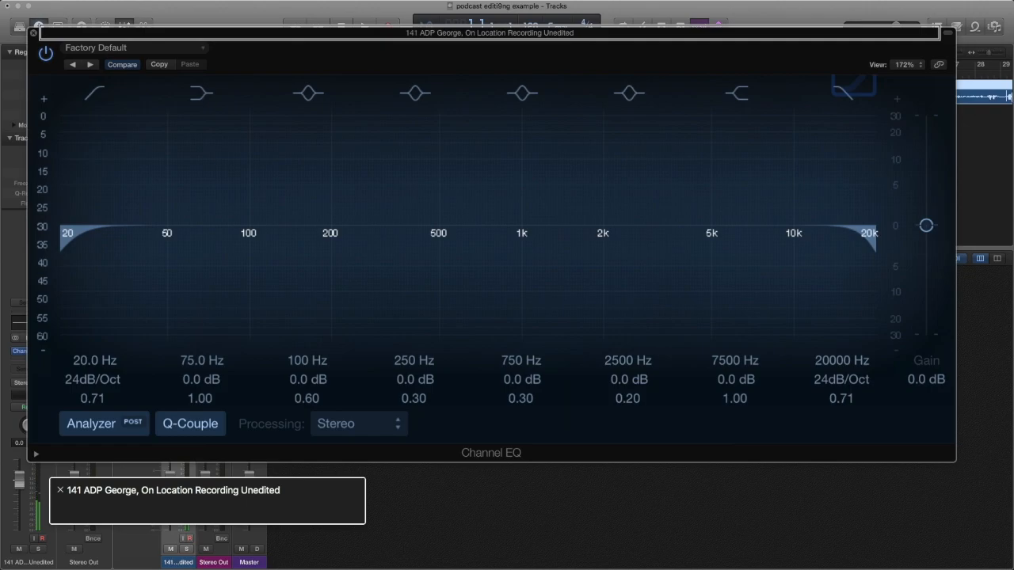
pyautogui.hotkey('ctrl', 'alt', 'Right')
pyautogui.hotkey('ctrl', 'alt', 'Right')
pyautogui.hotkey('ctrl', 'alt', 'Right')
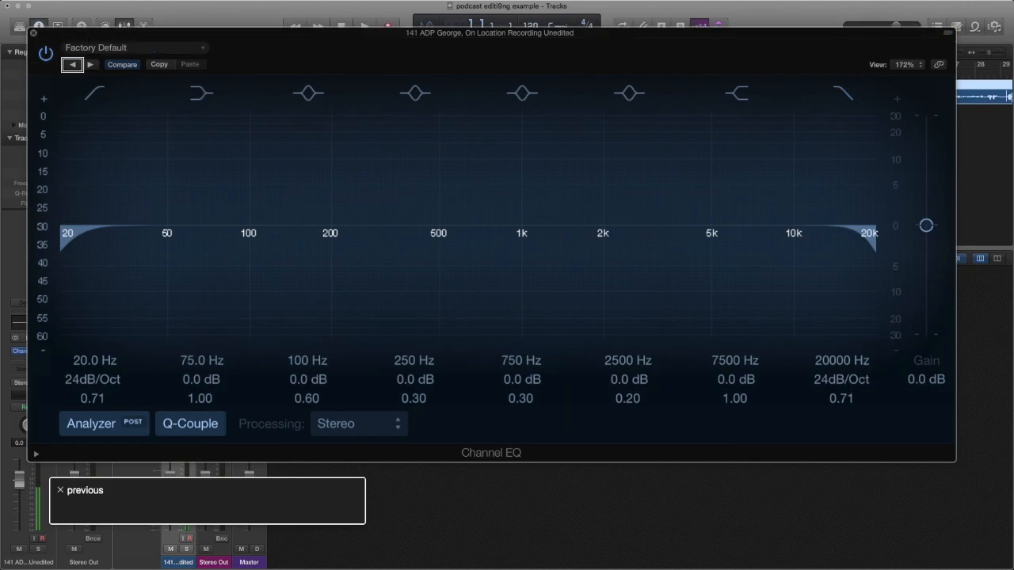
# Switch the Channel EQ window from the graphic editor to its Controls view.
pyautogui.hotkey('ctrl', 'alt', 'Right')
pyautogui.hotkey('ctrl', 'alt', 'Right')
pyautogui.hotkey('ctrl', 'alt', 'Right')
pyautogui.hotkey('ctrl', 'alt', 'Right')
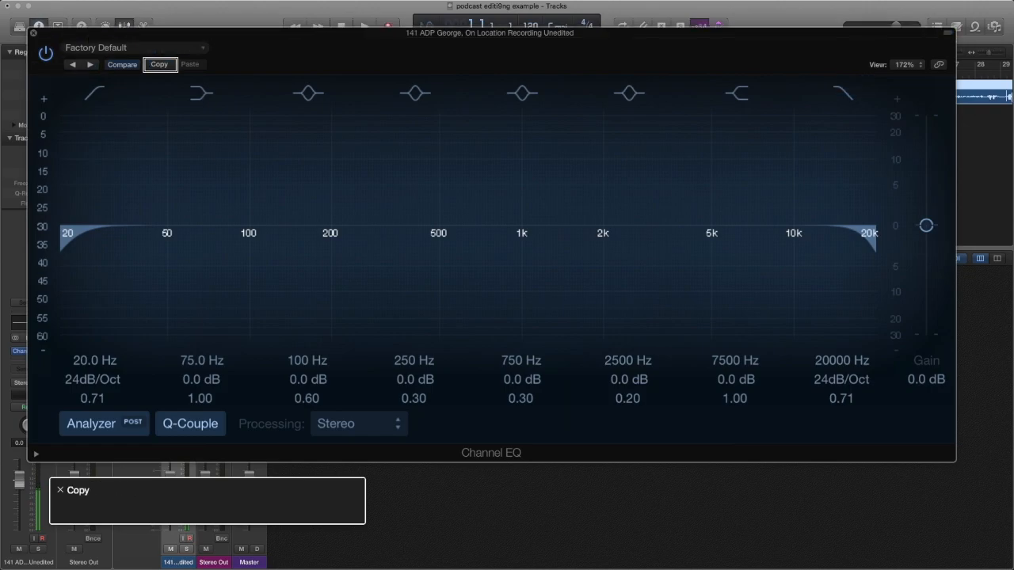
pyautogui.hotkey('ctrl', 'alt', 'Right')
pyautogui.hotkey('ctrl', 'alt', 'Right')
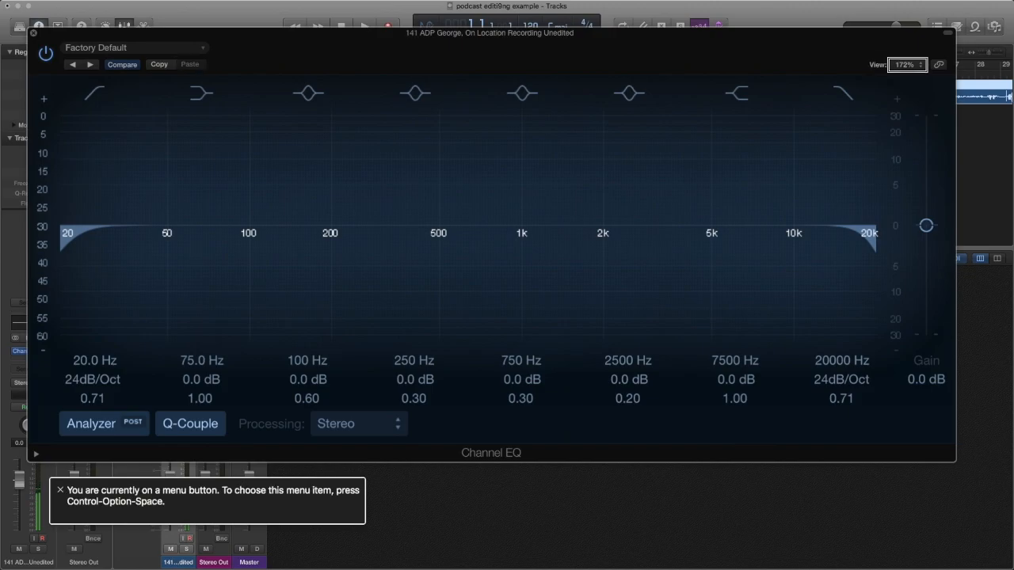
pyautogui.hotkey('ctrl', 'alt', 'space')
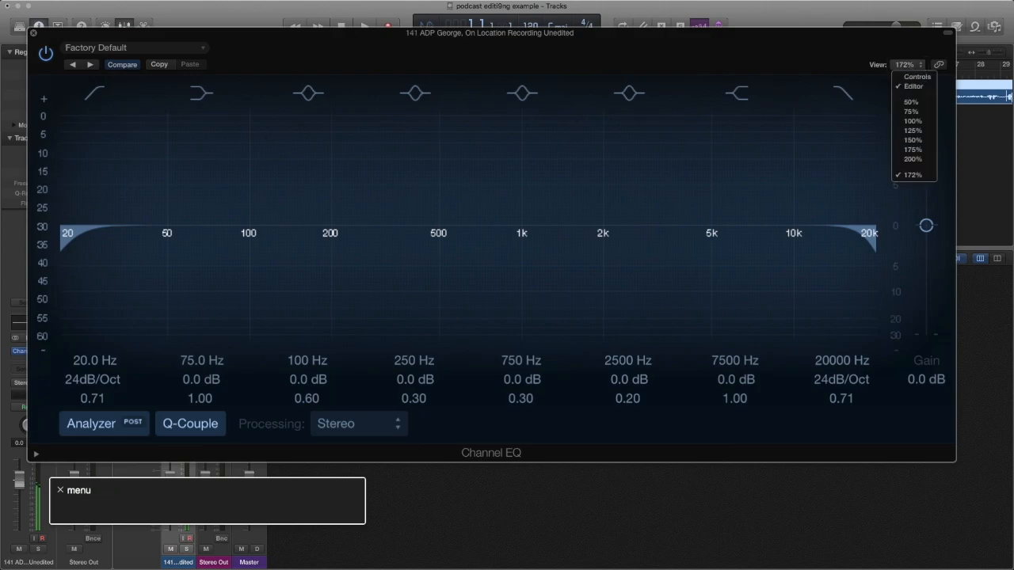
pyautogui.press('Down')
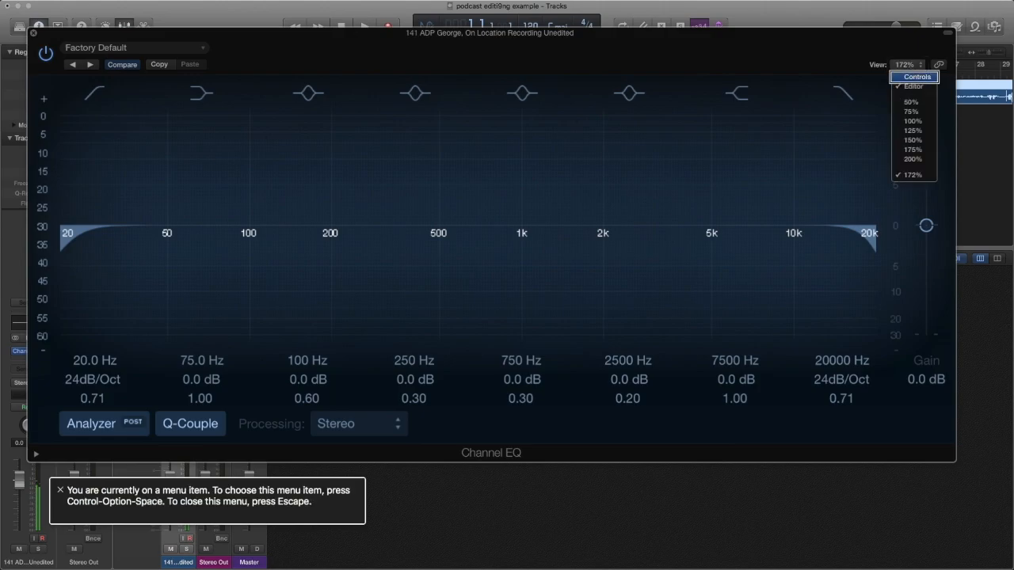
pyautogui.hotkey('ctrl', 'alt', 'space')
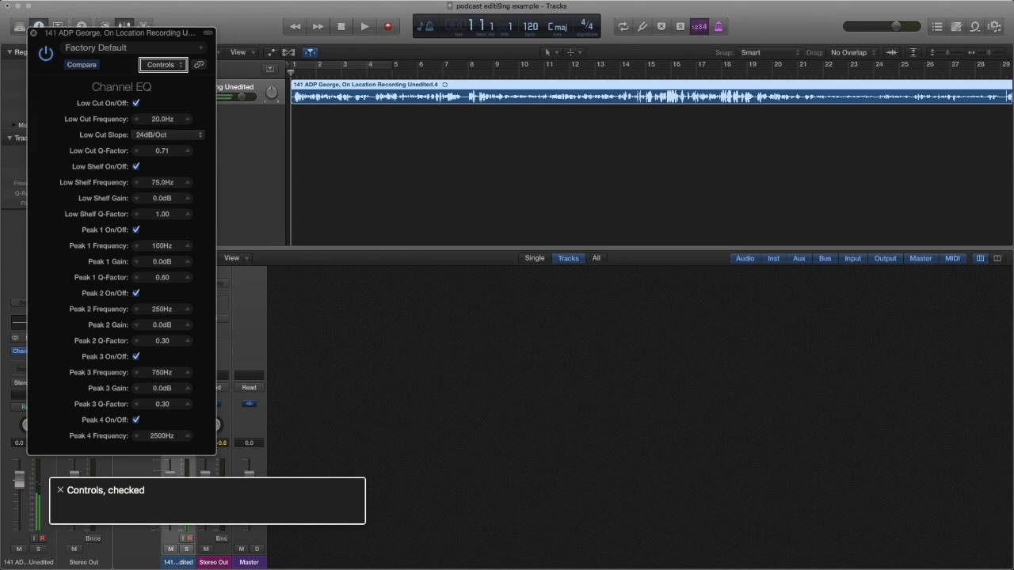
pyautogui.hotkey('ctrl', 'alt', 'Right')
pyautogui.hotkey('ctrl', 'alt', 'Right')
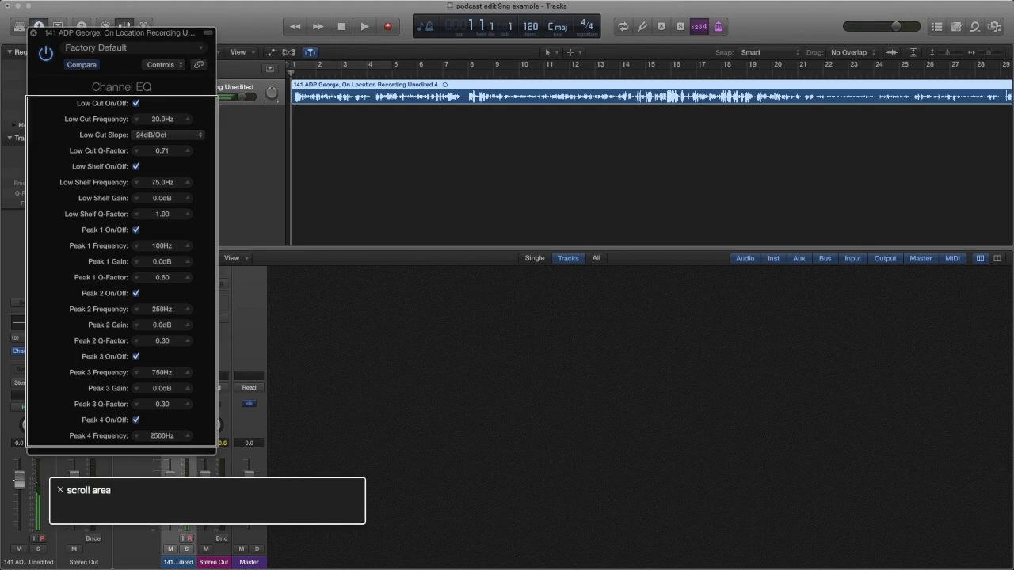
pyautogui.hotkey('ctrl', 'alt', 'shift', 'Down')
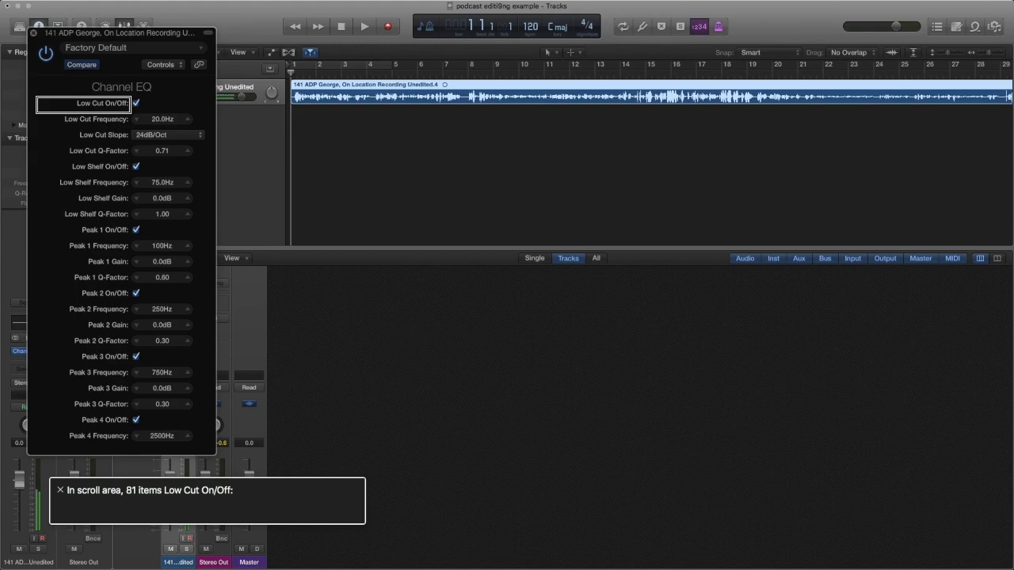
pyautogui.hotkey('ctrl', 'alt', 'i')
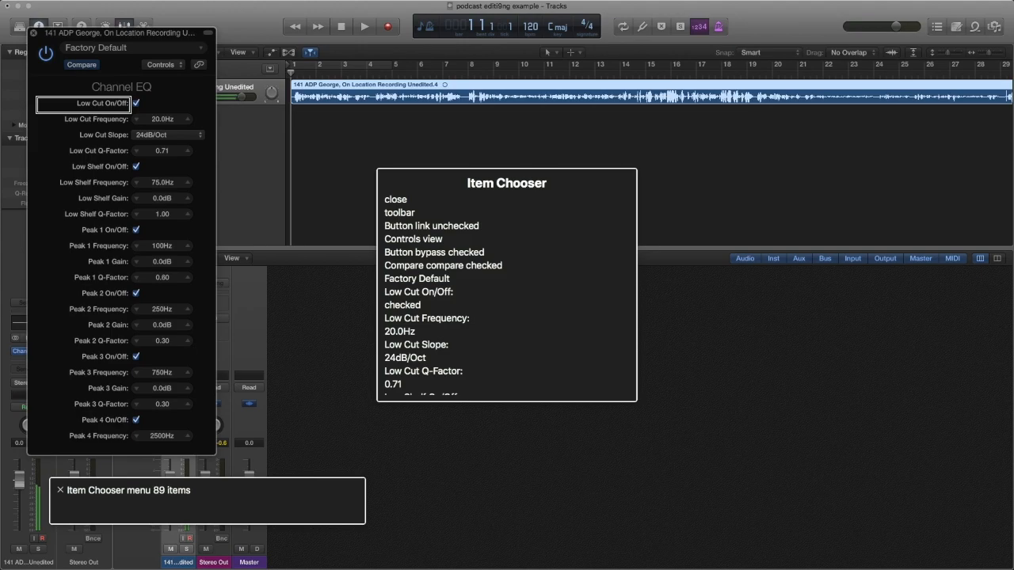
pyautogui.write('low')
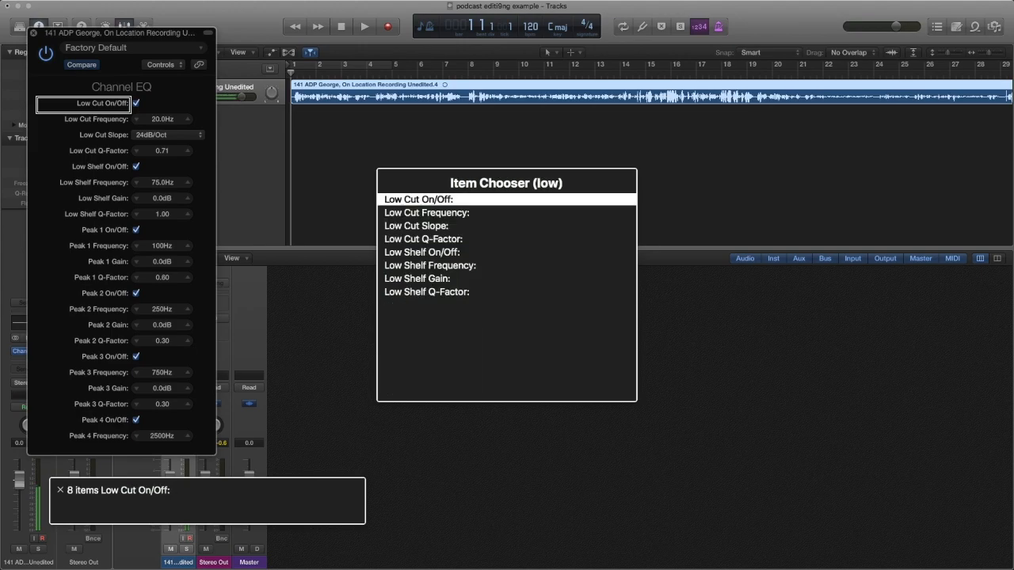
pyautogui.press('Down')
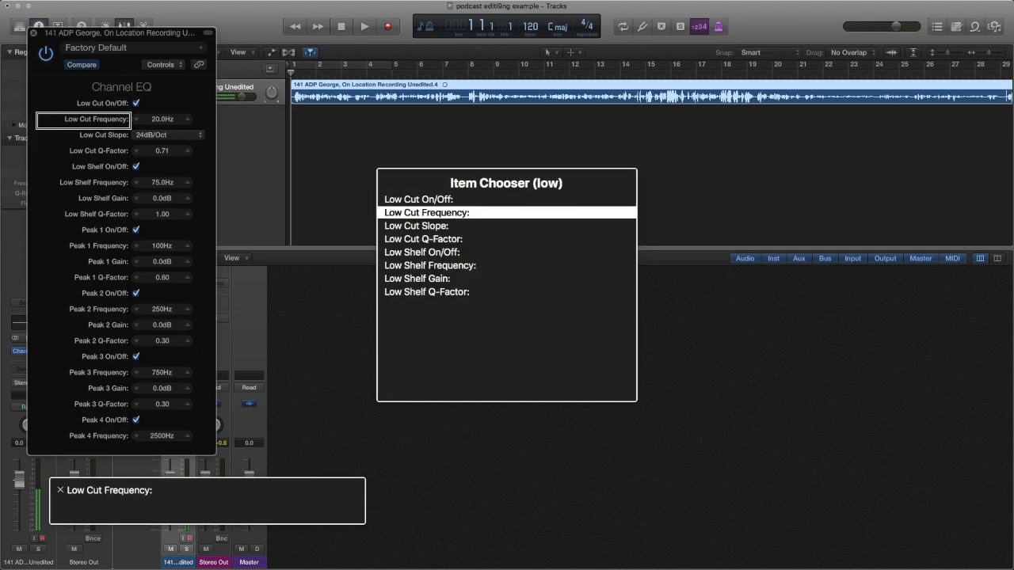
pyautogui.press('Down')
pyautogui.press('Down')
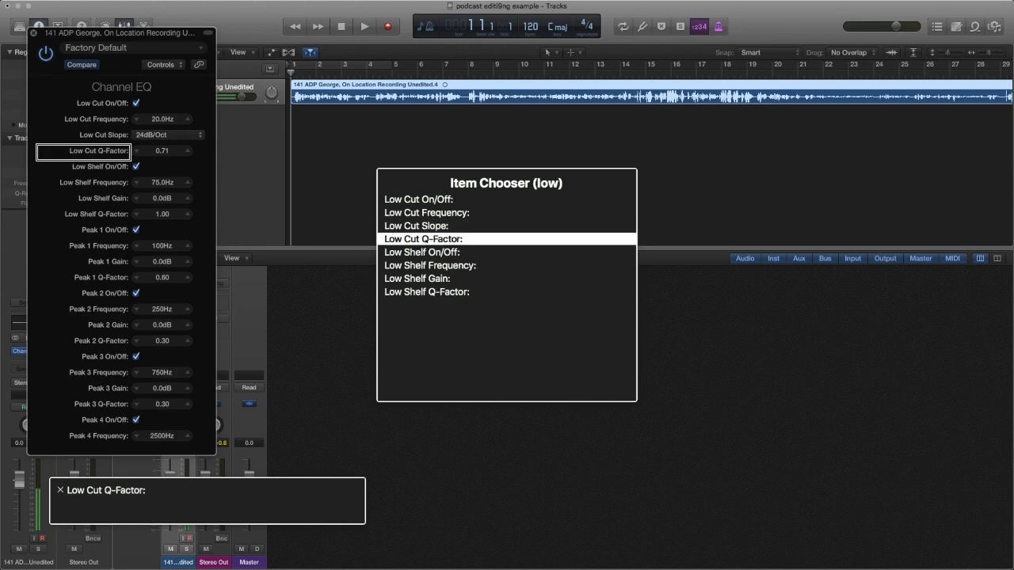
pyautogui.press('Up')
pyautogui.press('Up')
pyautogui.press('Up')
pyautogui.press('Return')
pyautogui.hotkey('ctrl', 'alt', 'Right')
pyautogui.hotkey('ctrl', 'alt', 'Right')
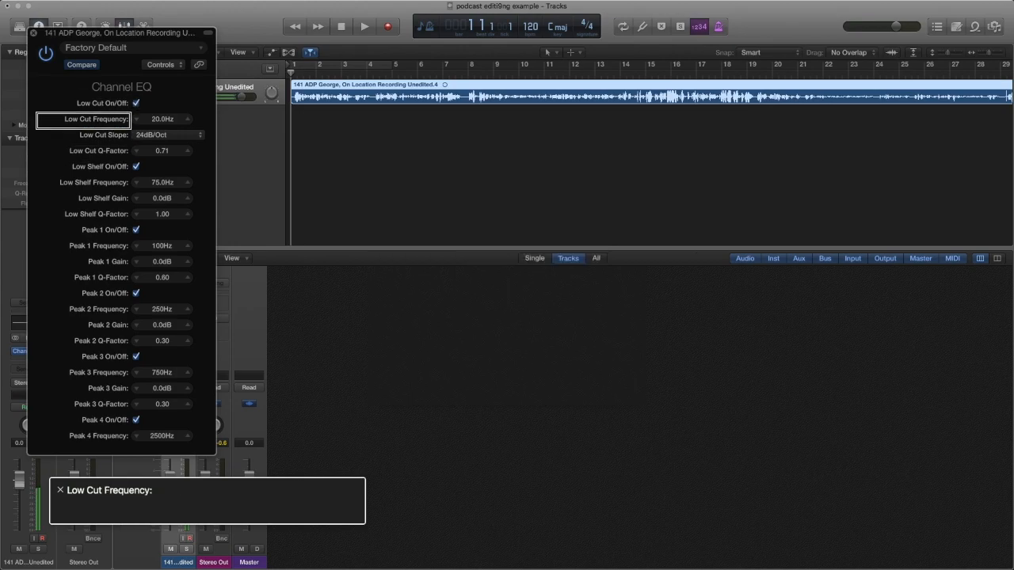
pyautogui.hotkey('ctrl', 'alt', 'Right')
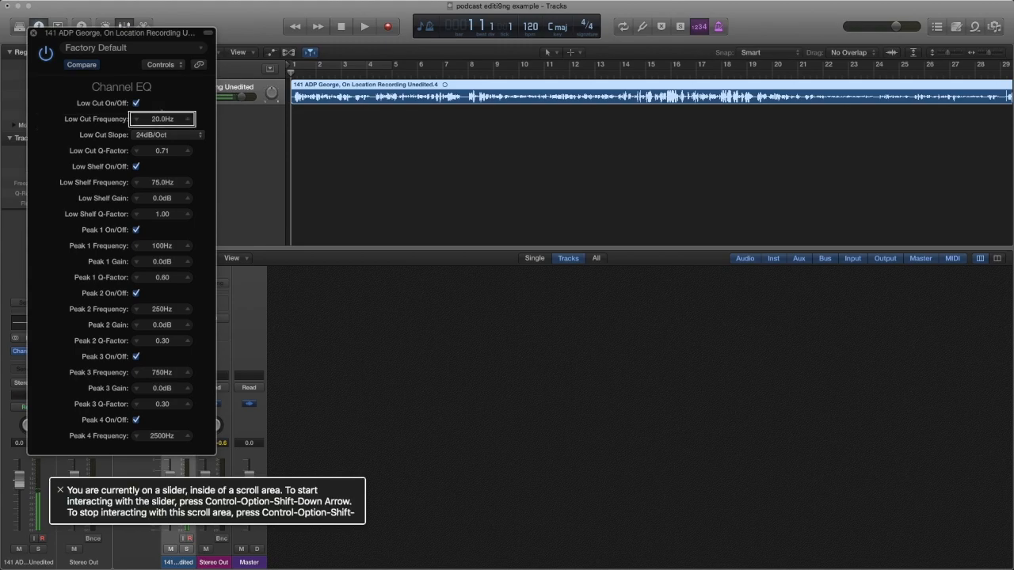
# Sweep the Channel EQ low-cut frequency between about 26 Hz and 98 Hz while the voice plays.
pyautogui.hotkey('ctrl', 'alt', 'shift', 'Down')
pyautogui.hotkey('ctrl', 'alt', 'Up')
pyautogui.press('space')
pyautogui.hotkey('ctrl', 'alt', 'Up')
pyautogui.hotkey('ctrl', 'alt', 'Up')
pyautogui.hotkey('ctrl', 'alt', 'Up')
pyautogui.hotkey('ctrl', 'alt', 'Up')
pyautogui.hotkey('ctrl', 'alt', 'Up')
pyautogui.hotkey('ctrl', 'alt', 'Up')
pyautogui.hotkey('ctrl', 'alt', 'Up')
pyautogui.hotkey('ctrl', 'alt', 'Up')
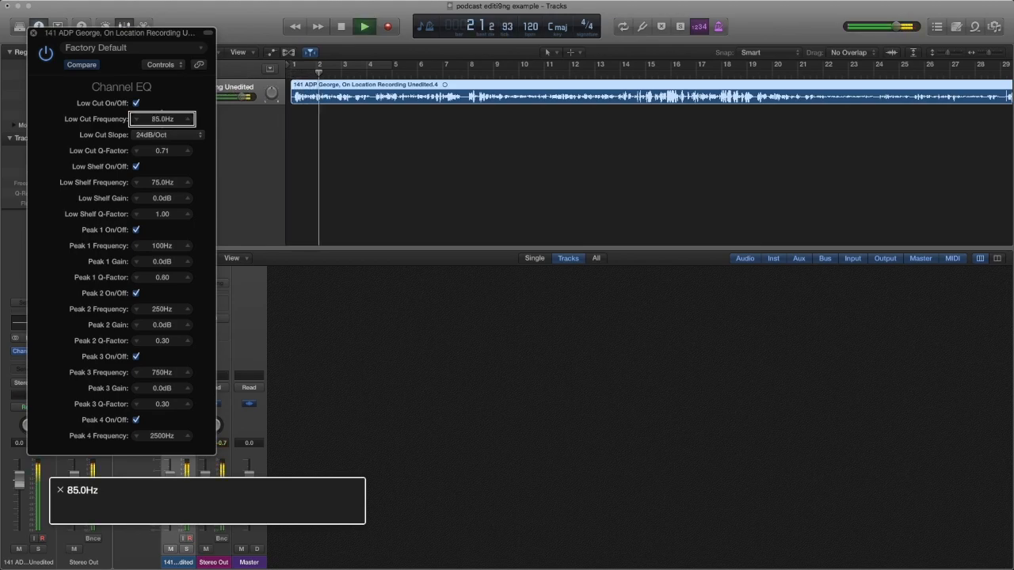
pyautogui.hotkey('ctrl', 'alt', 'Up')
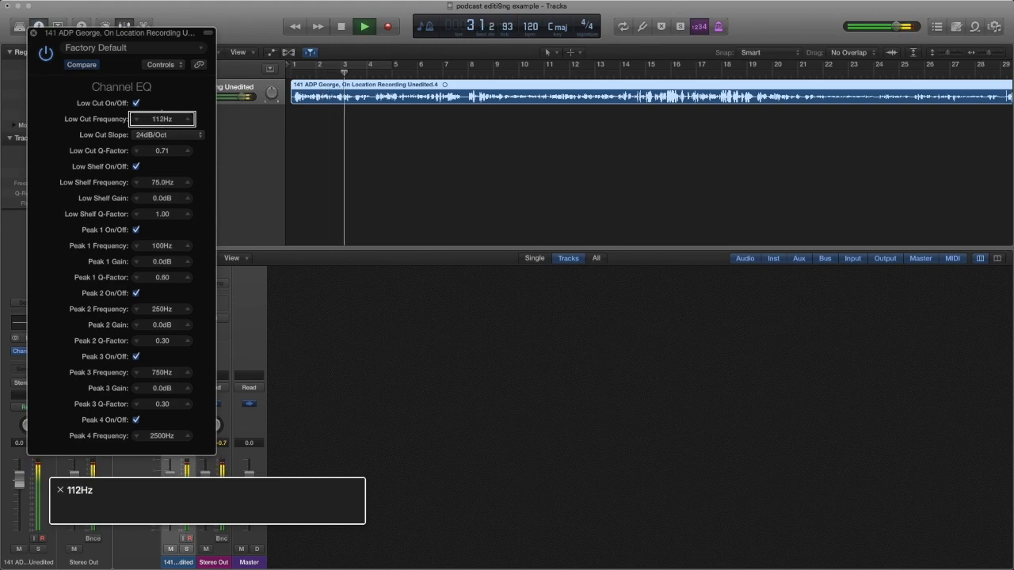
pyautogui.hotkey('ctrl', 'alt', 'Down')
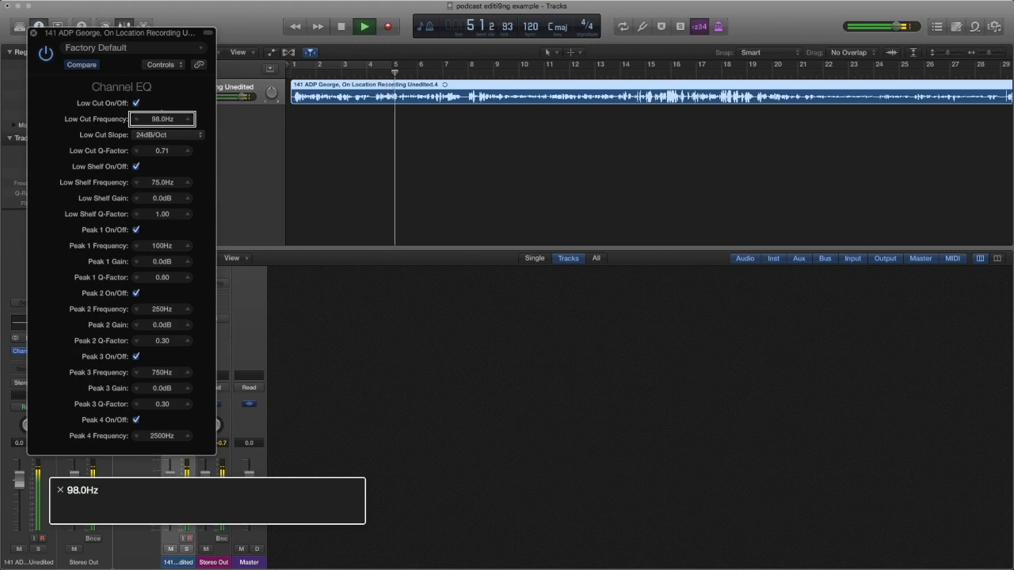
pyautogui.hotkey('ctrl', 'alt', 'Down')
pyautogui.hotkey('ctrl', 'alt', 'Down')
pyautogui.hotkey('ctrl', 'alt', 'Down')
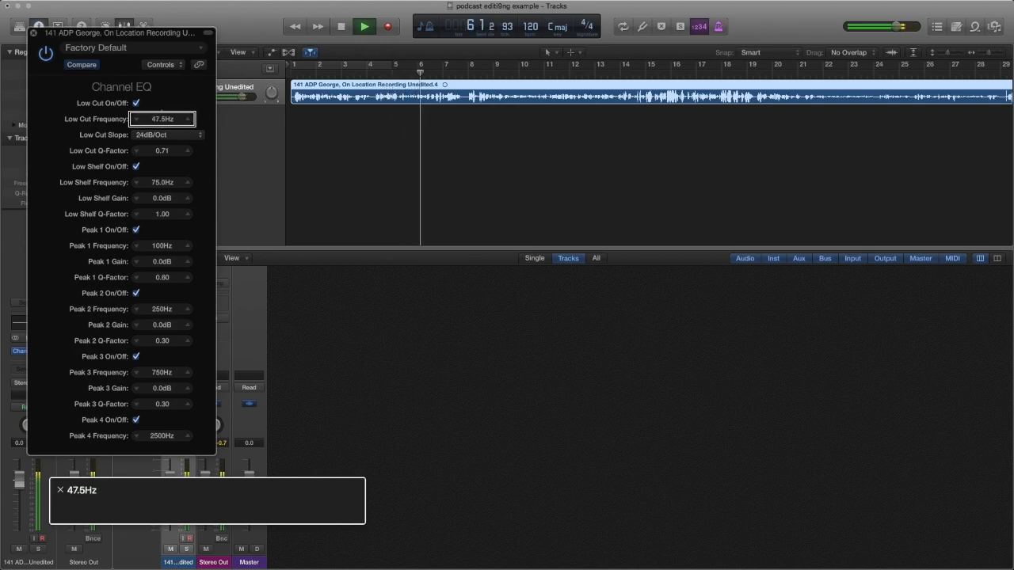
pyautogui.press('space')
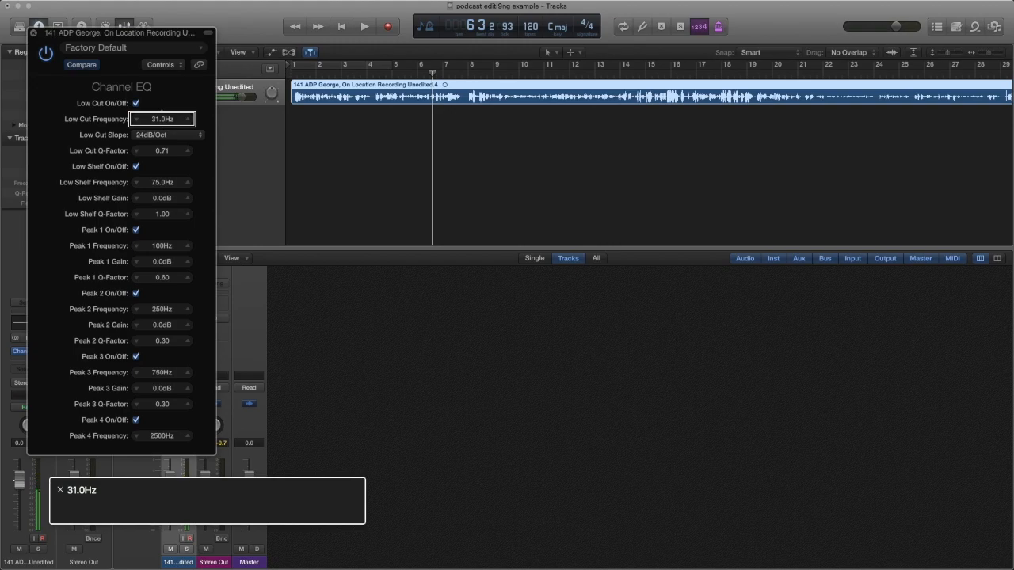
pyautogui.hotkey('ctrl', 'alt', 'Left')
pyautogui.hotkey('ctrl', 'alt', 'Right')
pyautogui.hotkey('ctrl', 'alt', 'Down')
# With playback running, step the low cut up from 26.5 Hz to 63.0 Hz, then stop.
pyautogui.press('space')
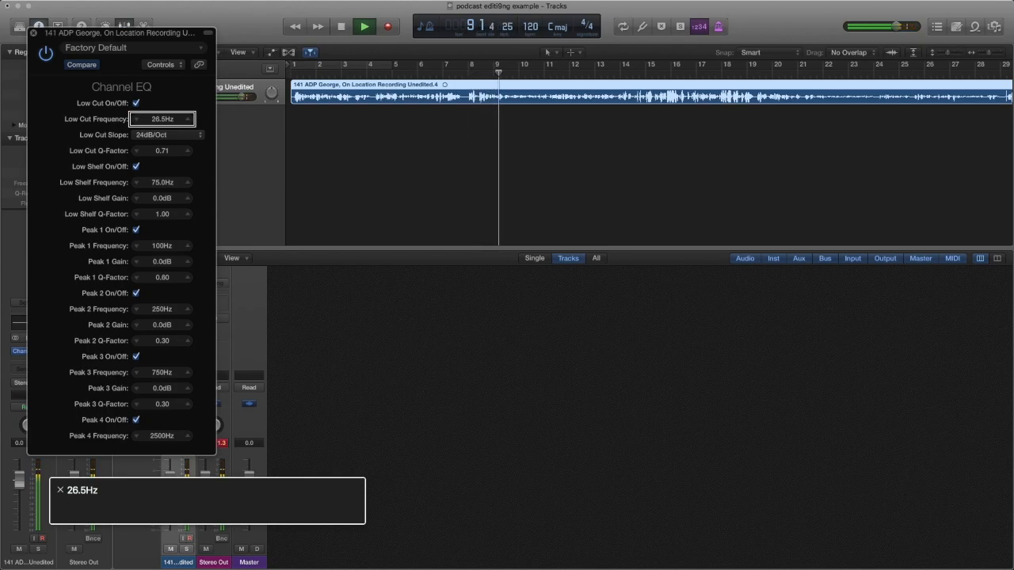
pyautogui.hotkey('ctrl', 'alt', 'Up')
pyautogui.hotkey('ctrl', 'alt', 'Up')
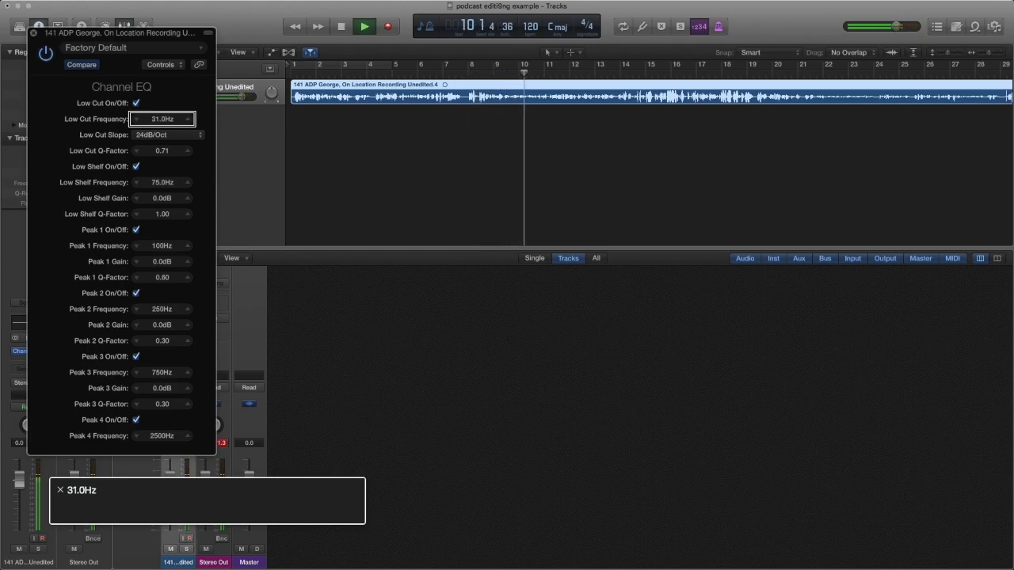
pyautogui.hotkey('ctrl', 'alt', 'Up')
pyautogui.hotkey('ctrl', 'alt', 'Up')
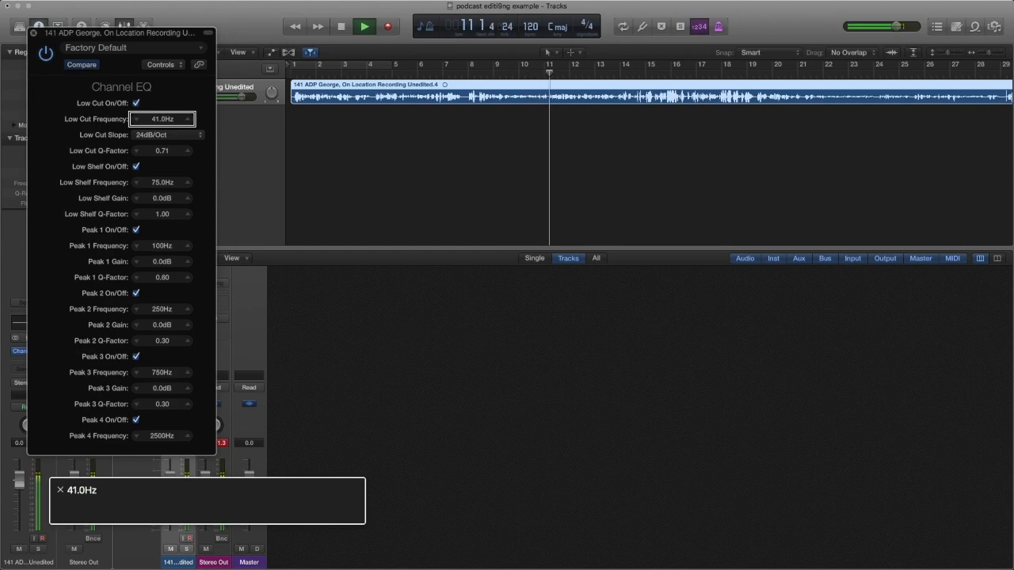
pyautogui.hotkey('ctrl', 'alt', 'Up')
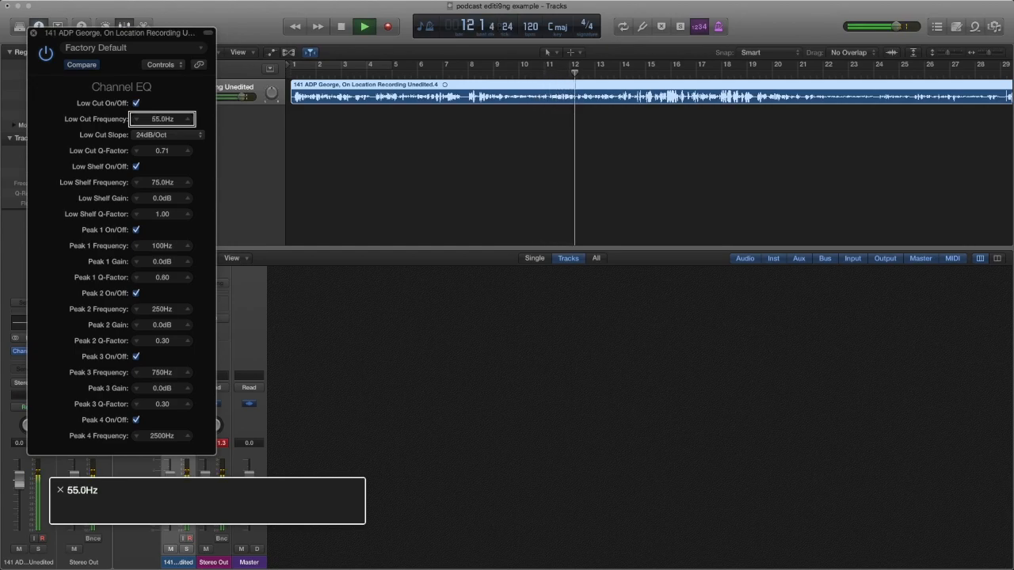
pyautogui.hotkey('ctrl', 'alt', 'Up')
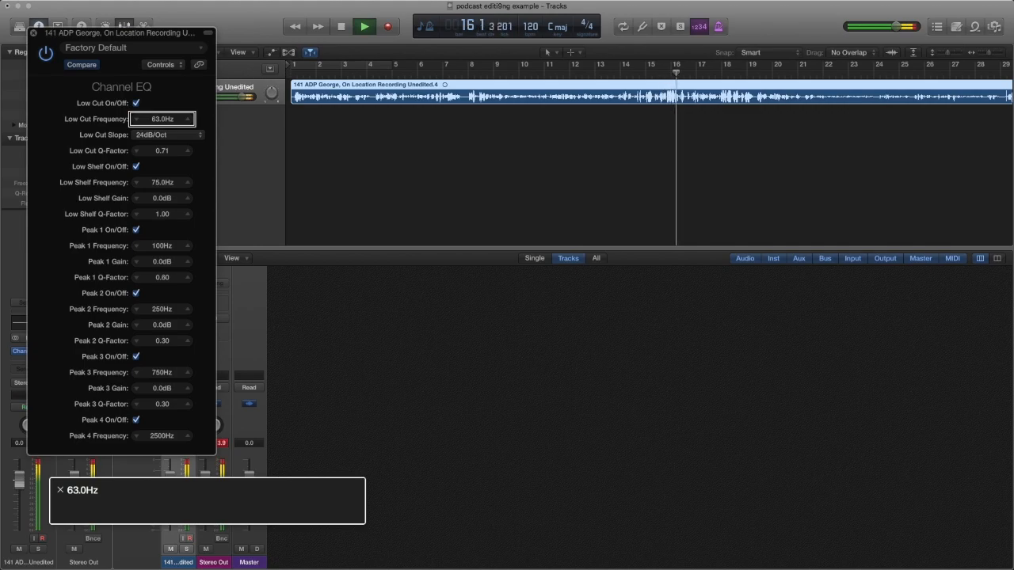
pyautogui.press('space')
pyautogui.hotkey('ctrl', 'alt', 'shift', 'Up')
pyautogui.hotkey('ctrl', 'alt', 'Home')
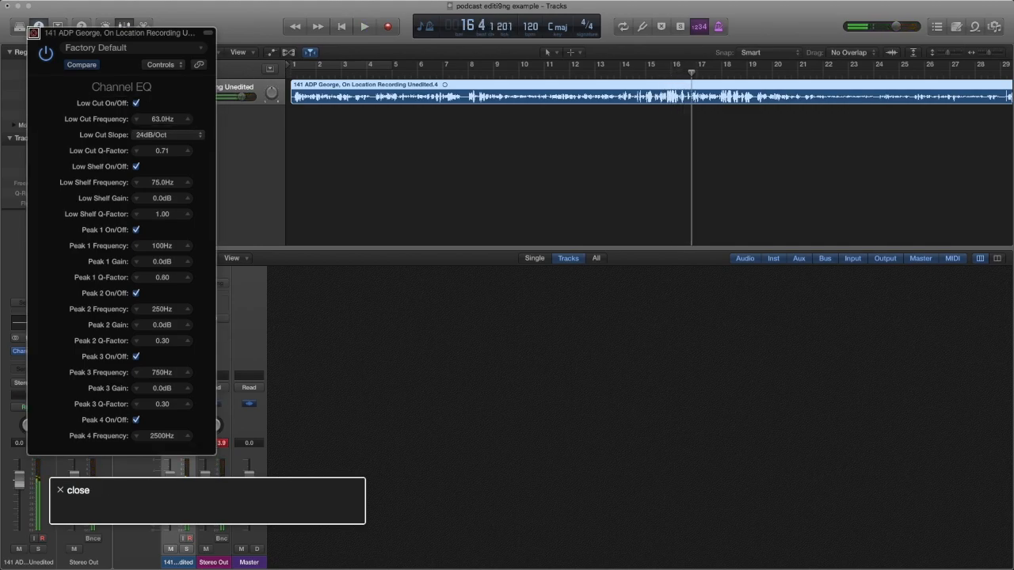
pyautogui.hotkey('ctrl', 'alt', 'Right')
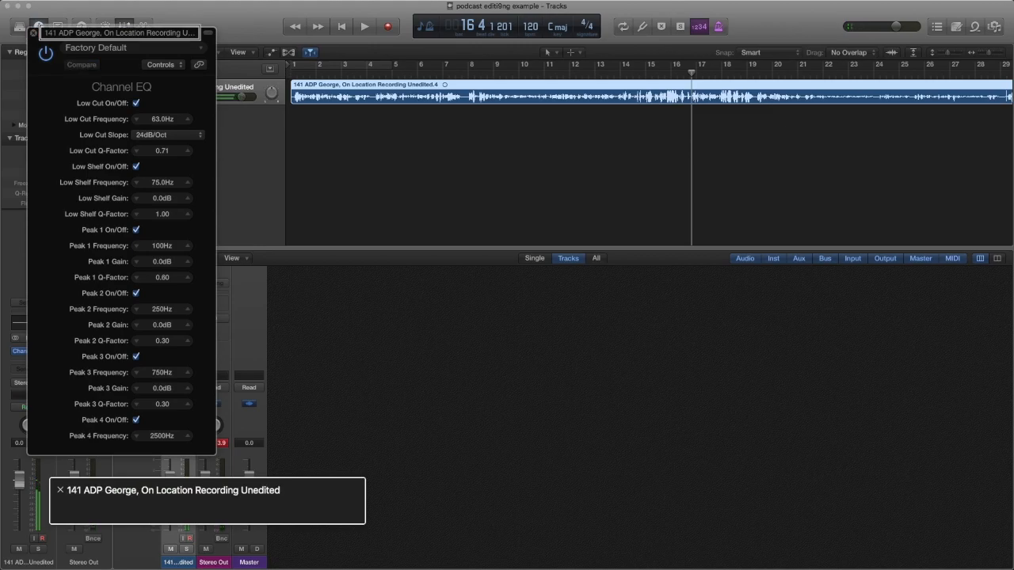
pyautogui.hotkey('ctrl', 'alt', 'Left')
pyautogui.hotkey('ctrl', 'alt', 'Right')
pyautogui.hotkey('ctrl', 'alt', 'Right')
pyautogui.hotkey('ctrl', 'alt', 'Right')
pyautogui.hotkey('ctrl', 'alt', 'Right')
pyautogui.hotkey('ctrl', 'alt', 'shift', 'Down')
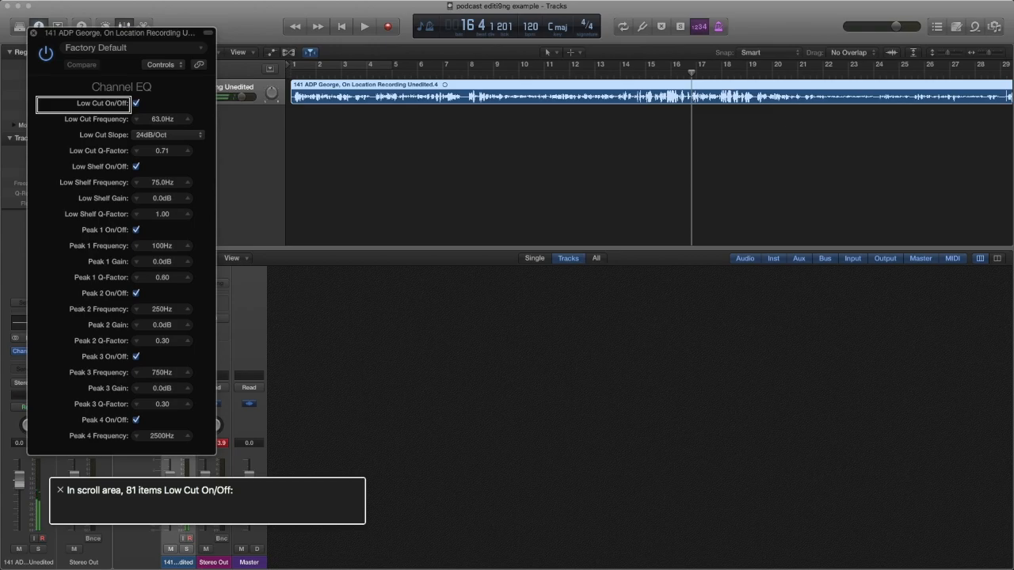
# Jump to the High Shelf Frequency slider by searching 'high' in the Item Chooser.
pyautogui.hotkey('ctrl', 'alt', 'i')
pyautogui.write('high')
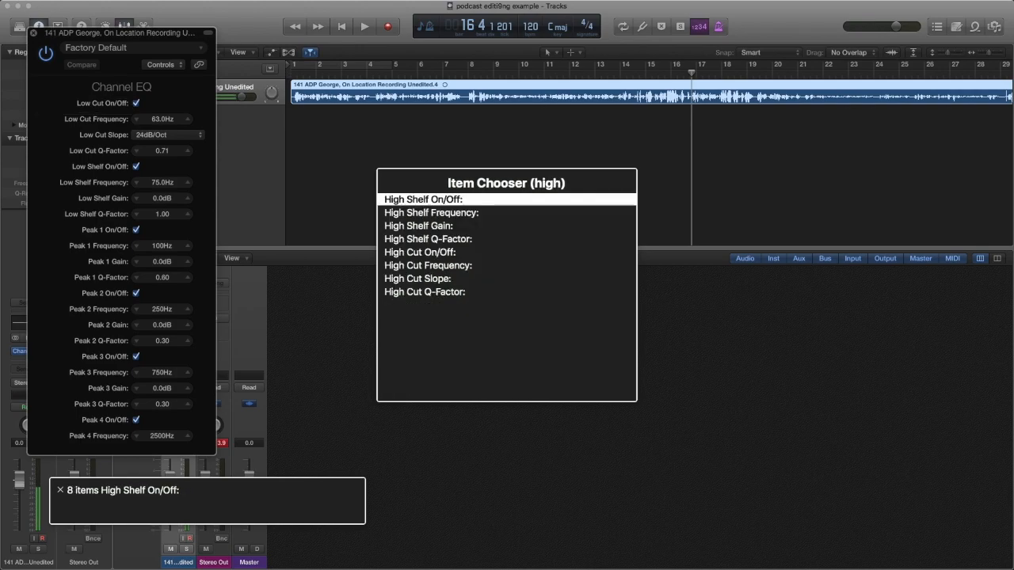
pyautogui.press('Return')
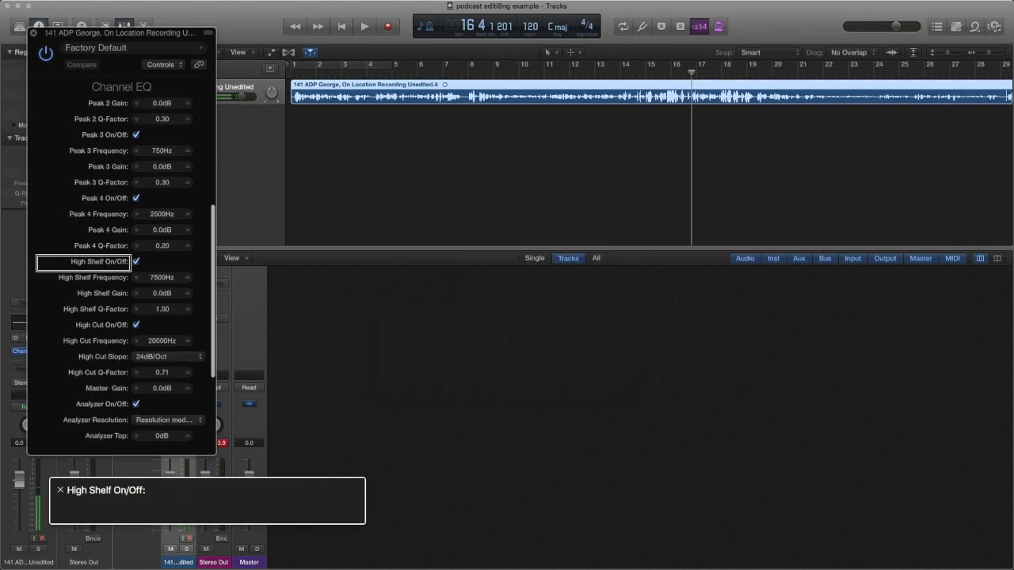
pyautogui.hotkey('ctrl', 'alt', 'Right')
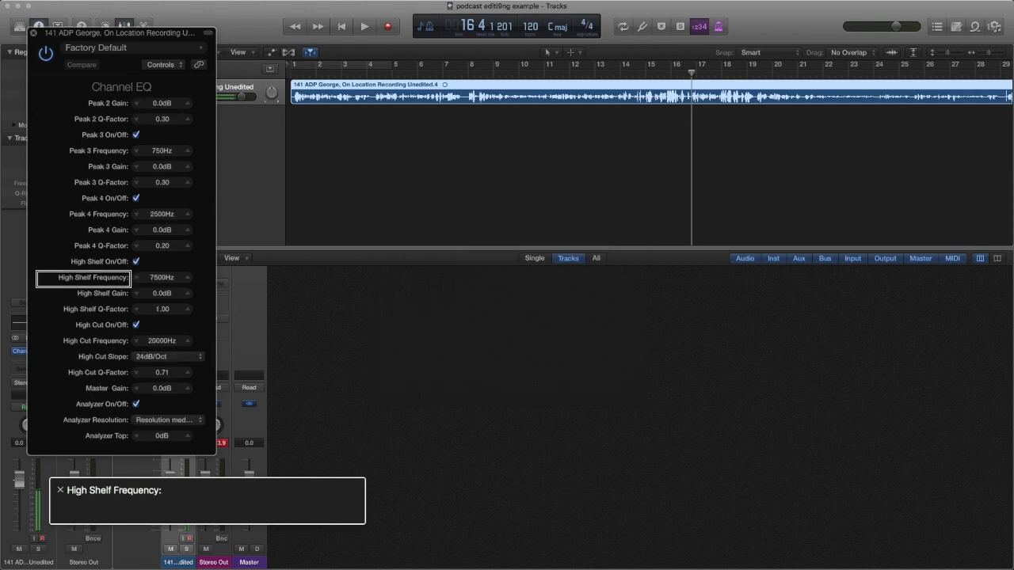
pyautogui.hotkey('ctrl', 'alt', 'Right')
pyautogui.hotkey('ctrl', 'alt', 'shift', 'Down')
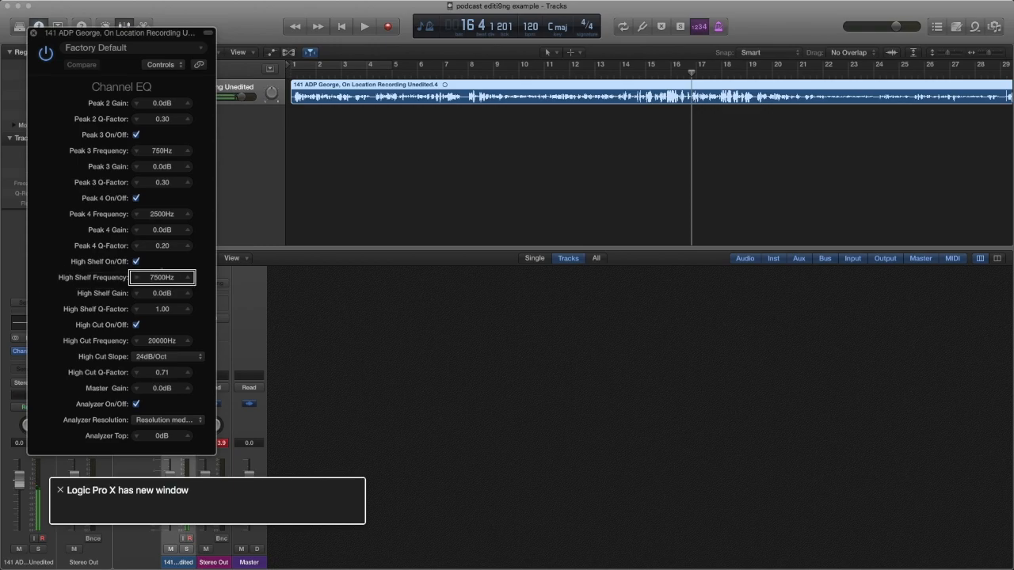
# During playback, sweep the High Shelf Frequency down from 6500Hz to 48.0Hz.
pyautogui.press('space')
pyautogui.press('Down')
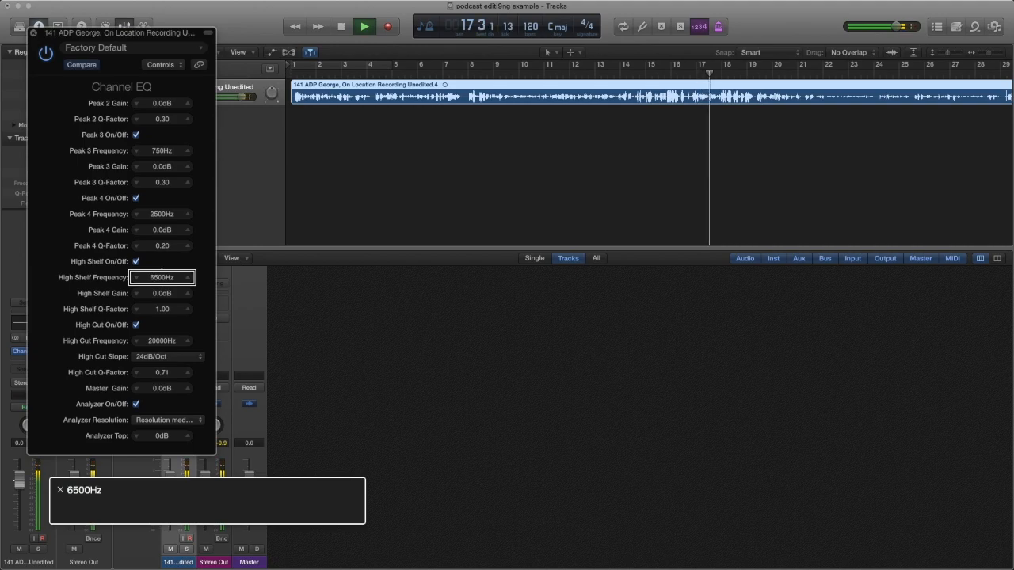
pyautogui.press('Down')
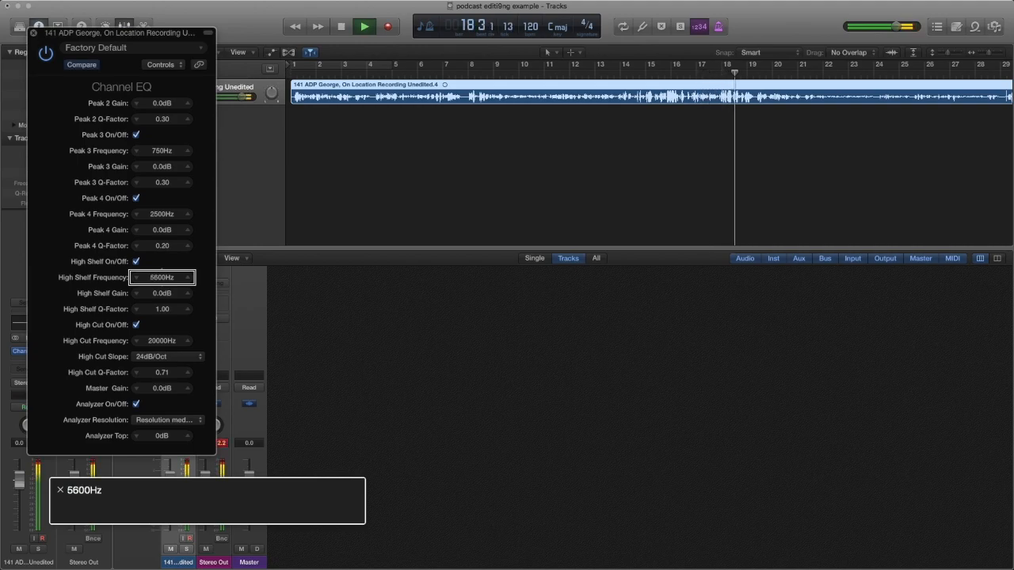
pyautogui.press('Down')
pyautogui.press('Down')
pyautogui.press('Down')
pyautogui.press('Down')
pyautogui.press('Down')
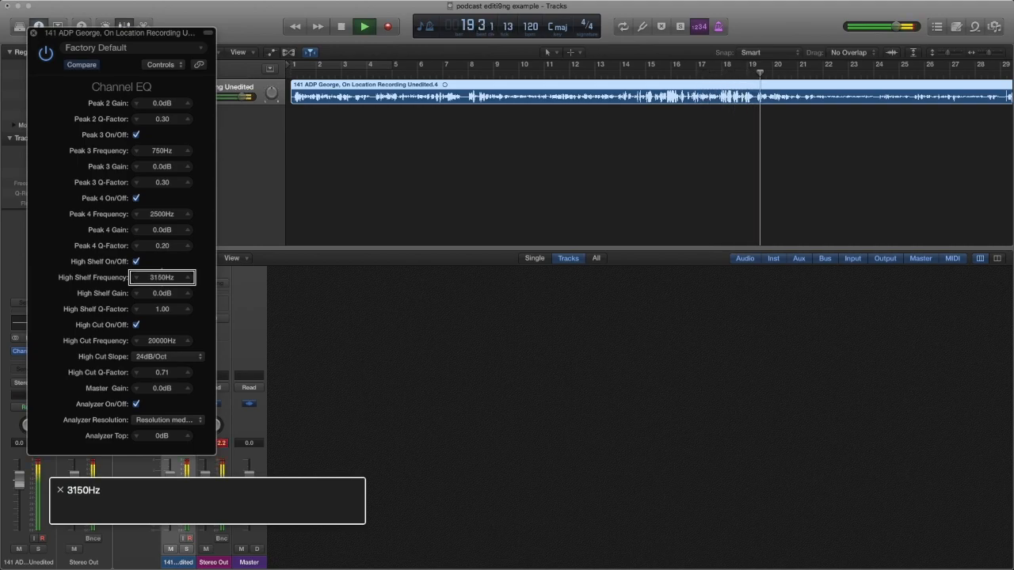
pyautogui.press('Down')
pyautogui.press('Down')
pyautogui.press('Down')
pyautogui.press('Down')
pyautogui.press('Down')
pyautogui.press('Down')
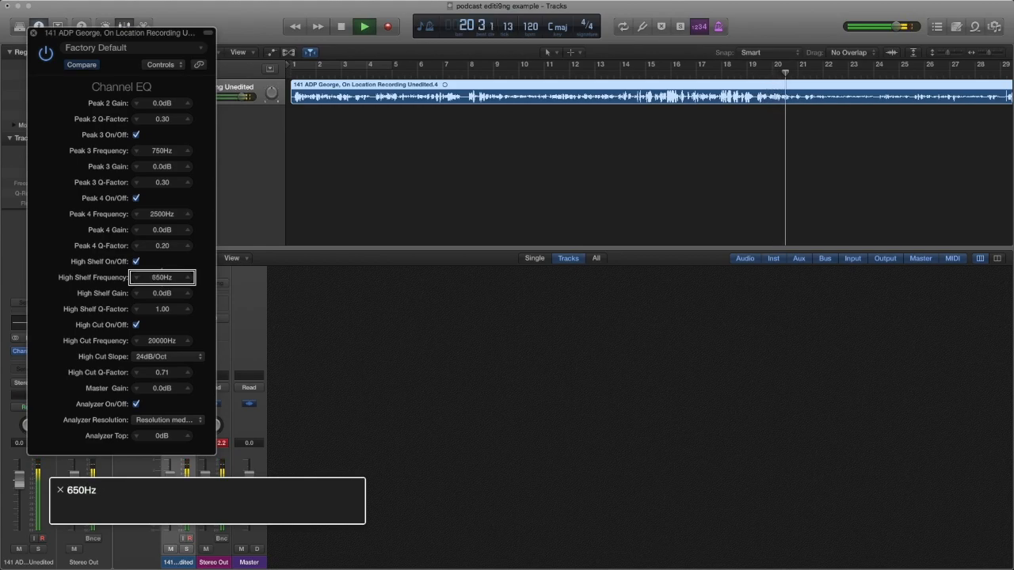
pyautogui.press('Down')
pyautogui.press('Down')
pyautogui.press('Down')
pyautogui.press('Down')
pyautogui.press('Down')
pyautogui.press('Down')
pyautogui.press('Down')
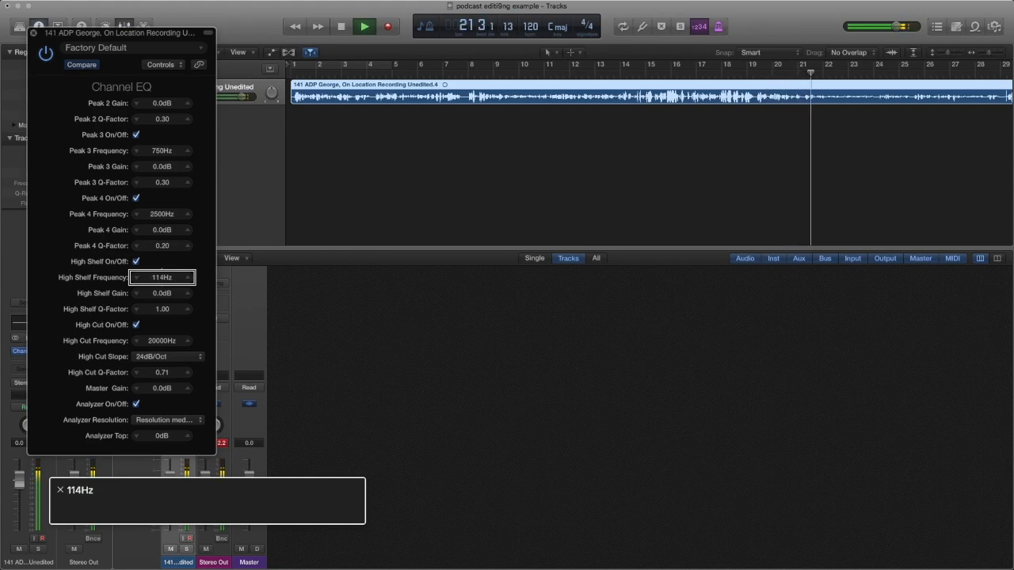
pyautogui.press('Down')
pyautogui.press('Down')
pyautogui.press('Down')
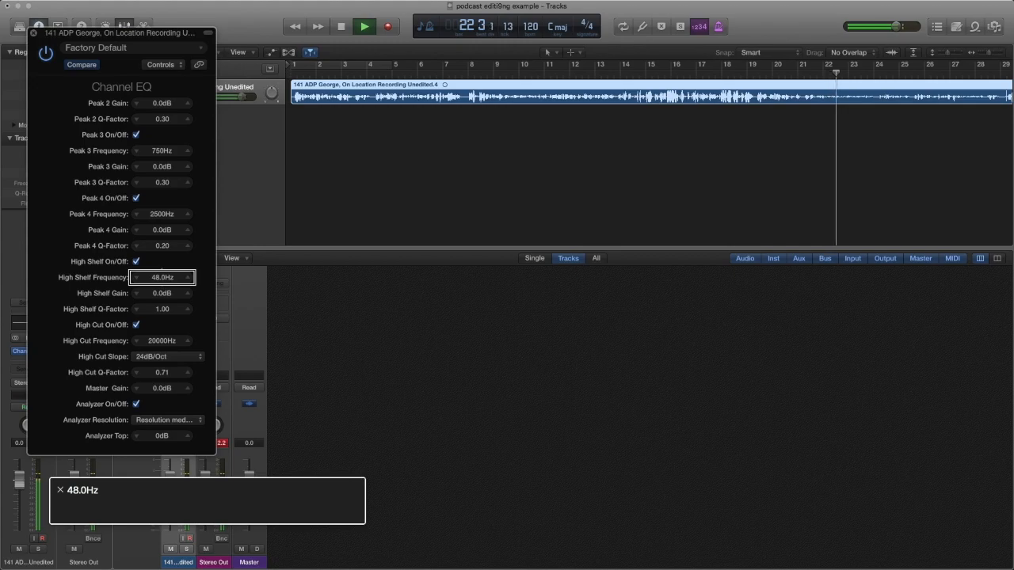
# Raise the High Shelf Frequency back up to its 20000Hz maximum.
pyautogui.press('Up')
pyautogui.press('Up')
pyautogui.press('Up')
pyautogui.press('Up')
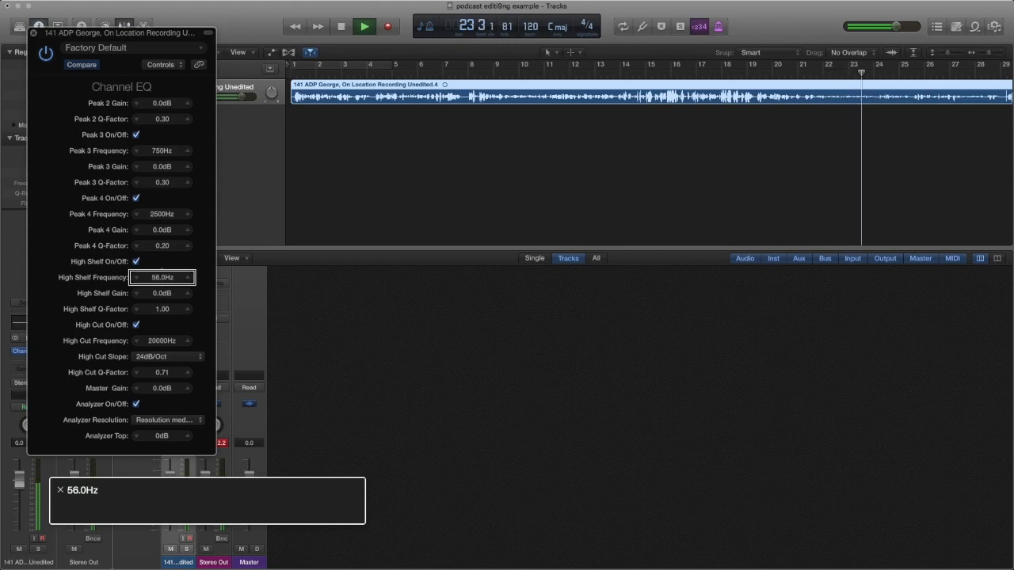
pyautogui.press('Up')
pyautogui.press('Up')
pyautogui.press('Up')
pyautogui.press('Up')
pyautogui.press('Up')
pyautogui.press('Up')
pyautogui.press('Up')
pyautogui.press('Up')
pyautogui.press('Up')
pyautogui.press('Up')
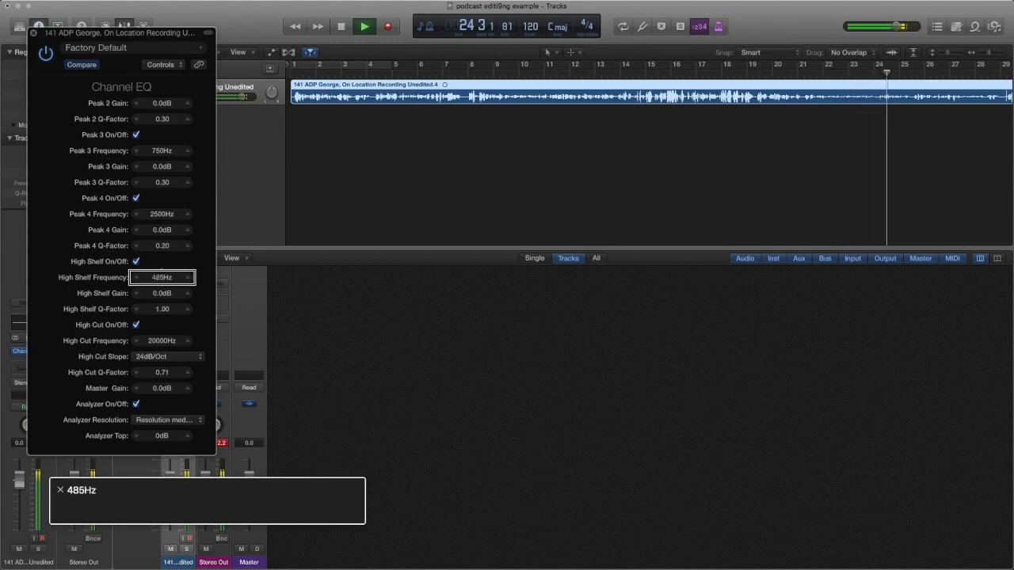
pyautogui.press('Up')
pyautogui.press('Up')
pyautogui.press('Up')
pyautogui.press('Up')
pyautogui.press('Up')
pyautogui.press('Up')
pyautogui.press('Up')
pyautogui.press('Up')
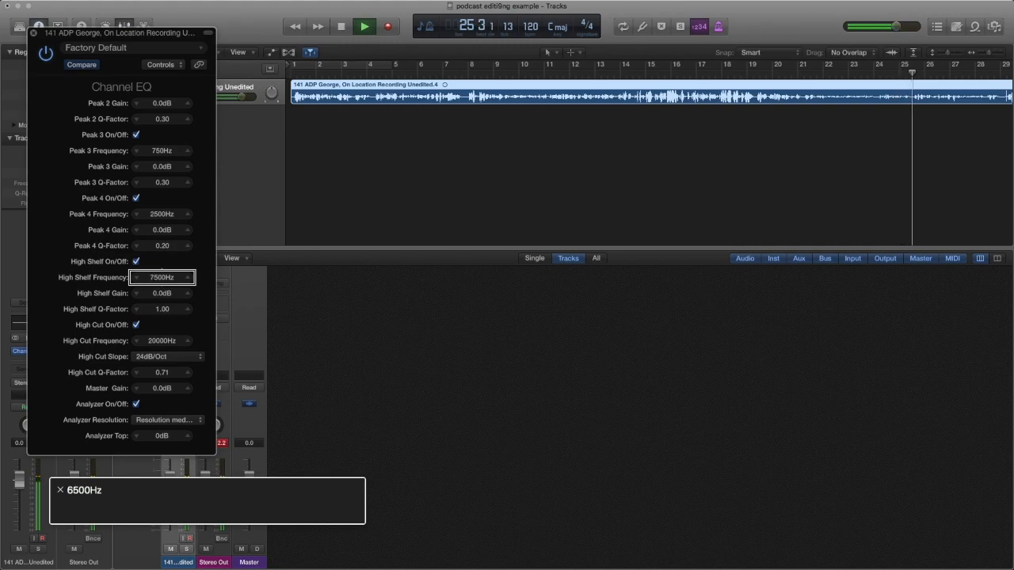
pyautogui.press('Up')
pyautogui.press('Up')
pyautogui.press('Up')
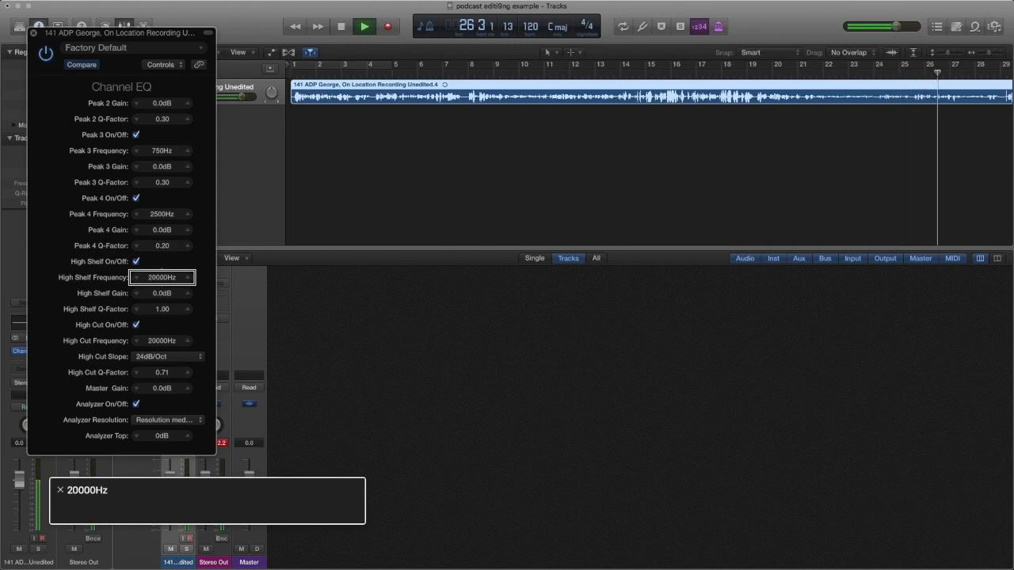
pyautogui.hotkey('ctrl', 'alt', 'shift', 'Up')
pyautogui.hotkey('ctrl', 'alt', 'Right')
# Set High Cut Frequency to 9700Hz after trying 11200Hz and 3550Hz, then replay the voice from the start.
pyautogui.hotkey('ctrl', 'alt', 'Right')
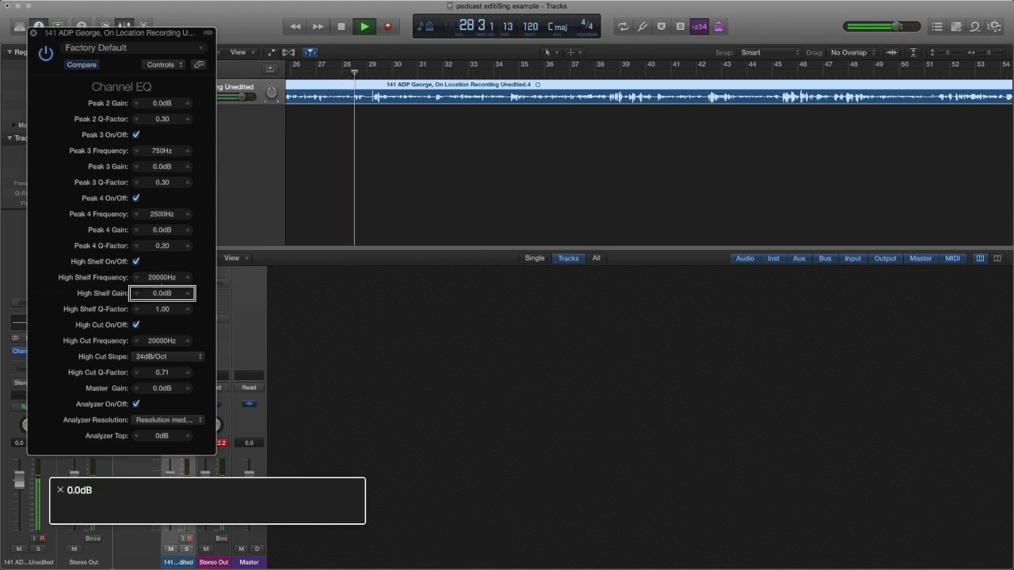
pyautogui.hotkey('ctrl', 'alt', 'Right')
pyautogui.hotkey('ctrl', 'alt', 'Right')
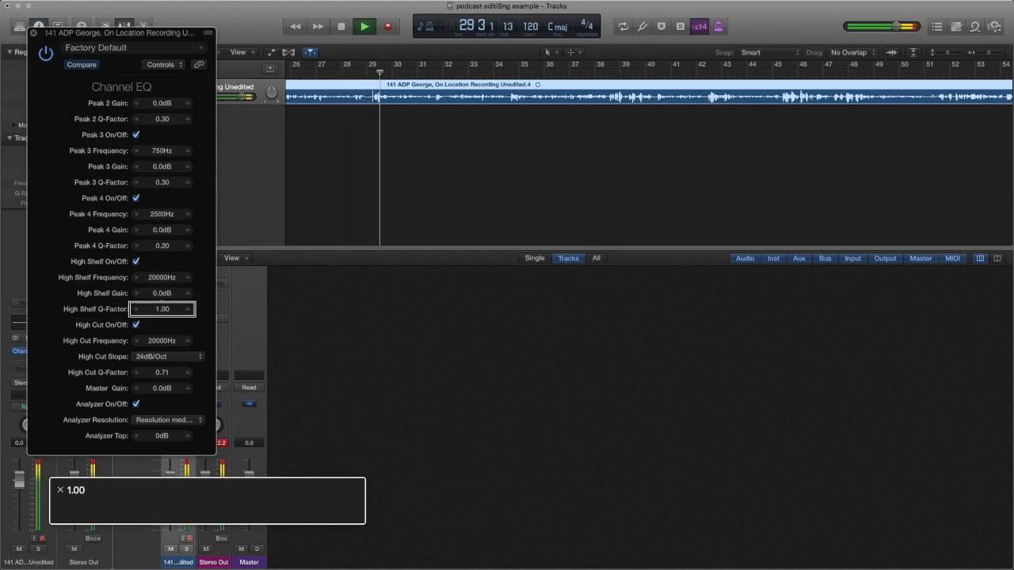
pyautogui.hotkey('ctrl', 'alt', 'Right')
pyautogui.hotkey('ctrl', 'alt', 'Right')
pyautogui.hotkey('ctrl', 'alt', 'Right')
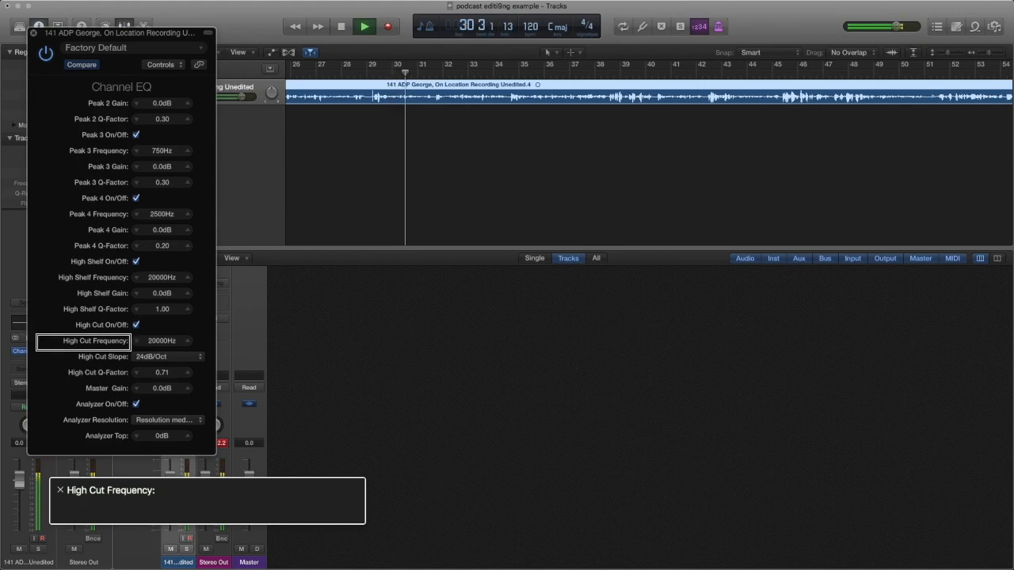
pyautogui.hotkey('ctrl', 'alt', 'Right')
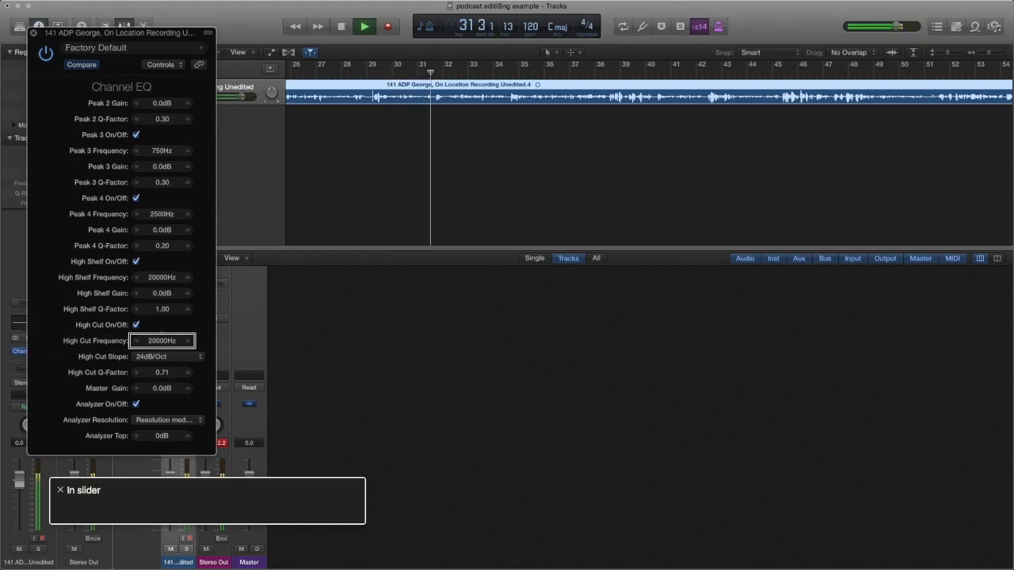
pyautogui.hotkey('ctrl', 'alt', 'Down')
pyautogui.hotkey('ctrl', 'alt', 'Down')
pyautogui.hotkey('ctrl', 'alt', 'Down')
pyautogui.hotkey('ctrl', 'alt', 'Down')
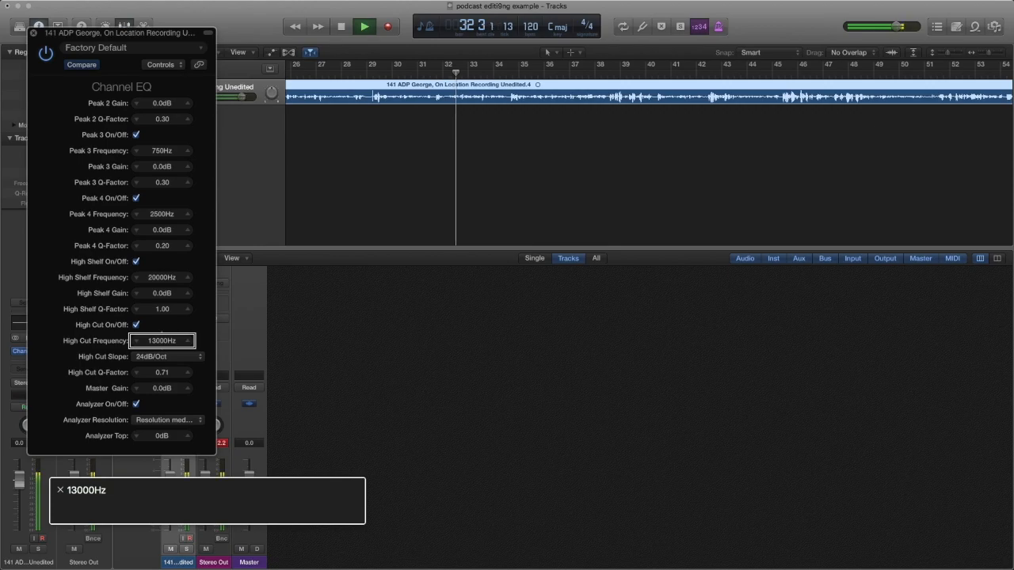
pyautogui.hotkey('ctrl', 'alt', 'Down')
pyautogui.hotkey('ctrl', 'alt', 'Down')
pyautogui.hotkey('ctrl', 'alt', 'Down')
pyautogui.hotkey('ctrl', 'alt', 'Down')
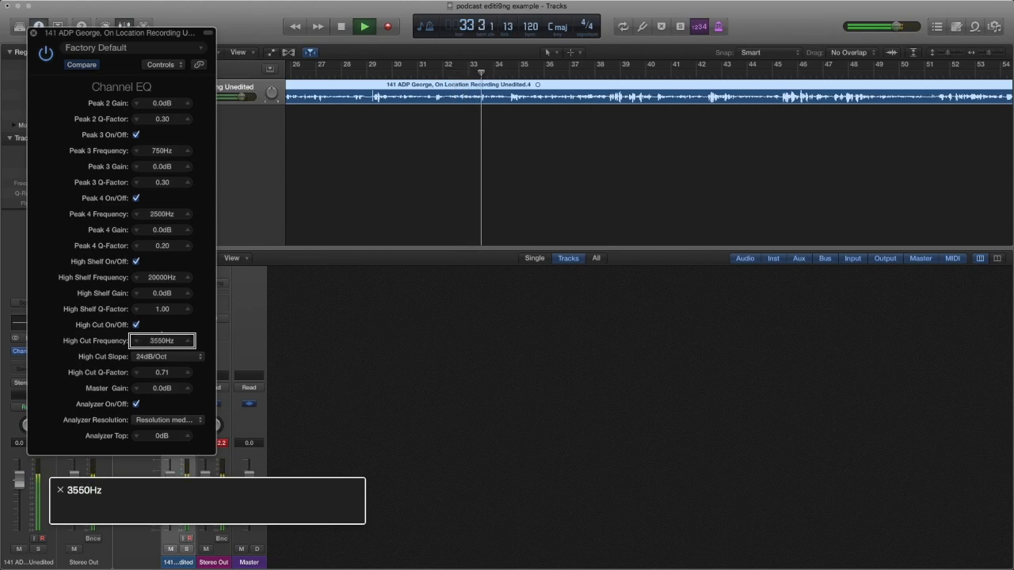
pyautogui.hotkey('ctrl', 'alt', 'Up')
pyautogui.hotkey('ctrl', 'alt', 'Up')
pyautogui.hotkey('ctrl', 'alt', 'Up')
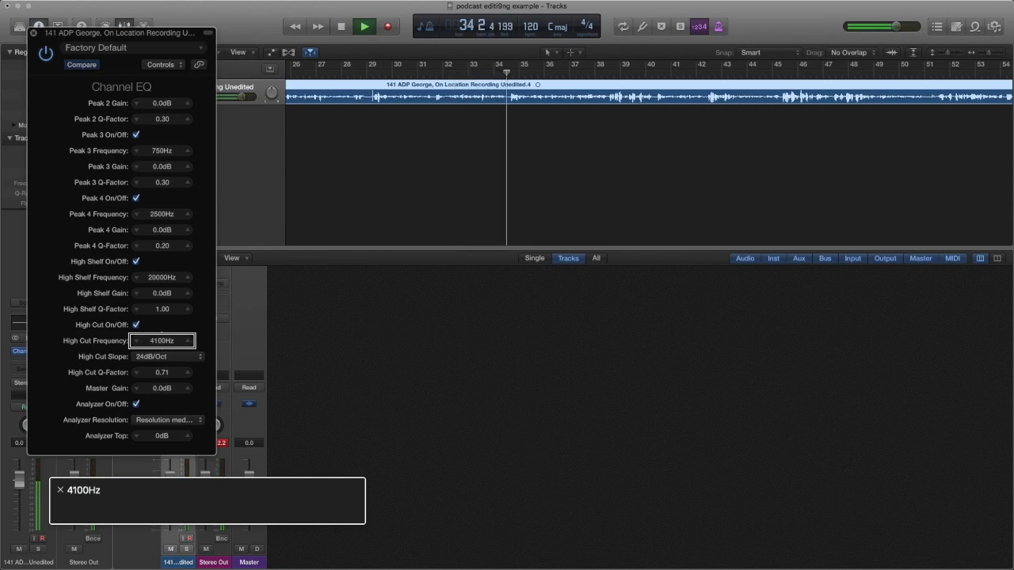
pyautogui.hotkey('ctrl', 'alt', 'Up')
pyautogui.hotkey('ctrl', 'alt', 'Up')
pyautogui.hotkey('ctrl', 'alt', 'Up')
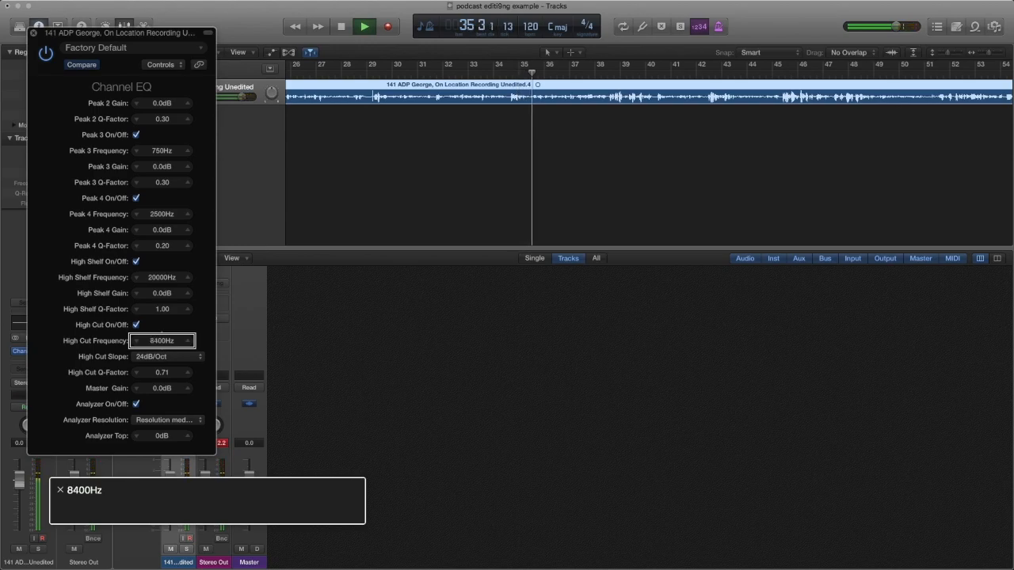
pyautogui.hotkey('ctrl', 'alt', 'Up')
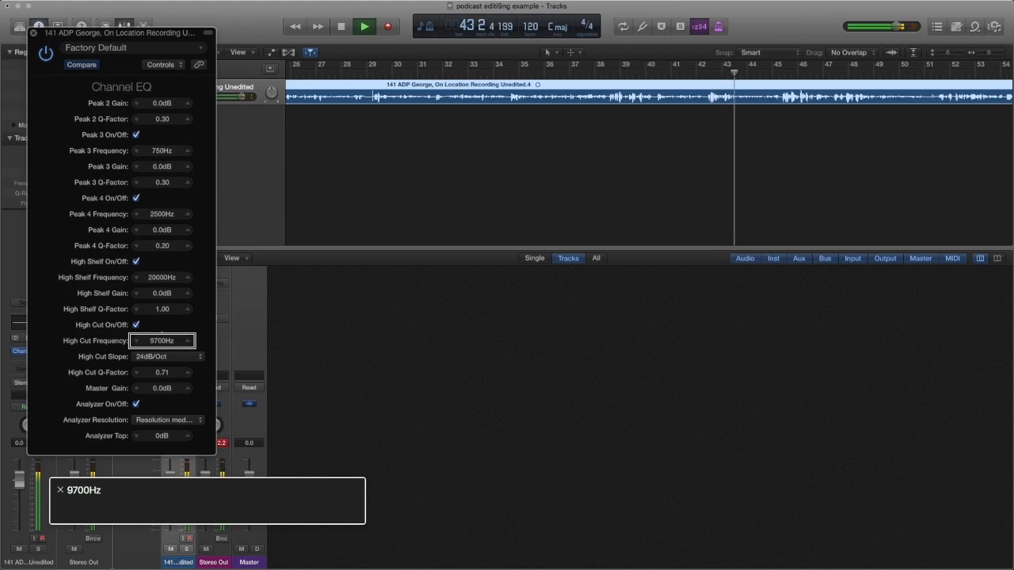
pyautogui.press('Return')
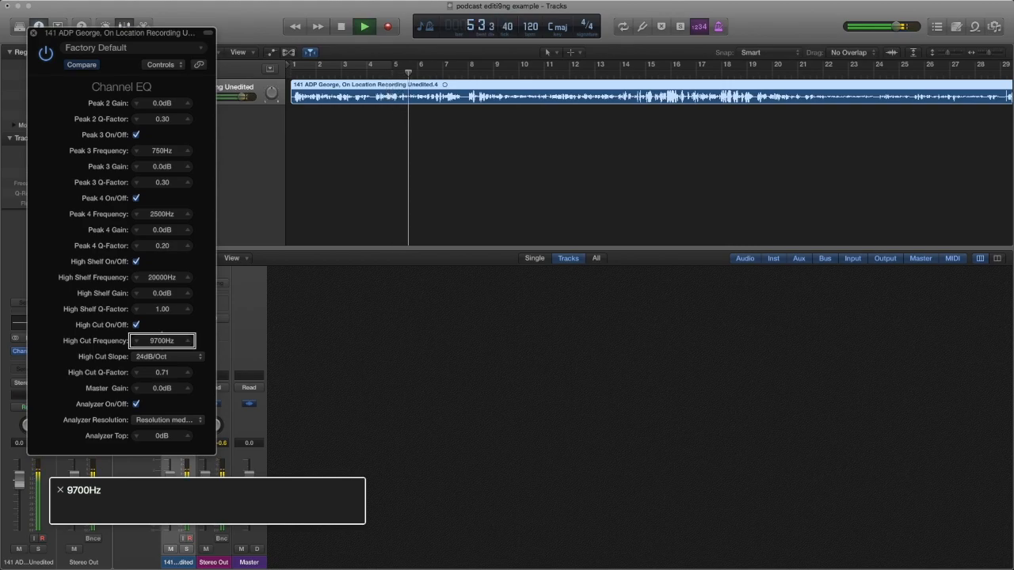
pyautogui.press('space')
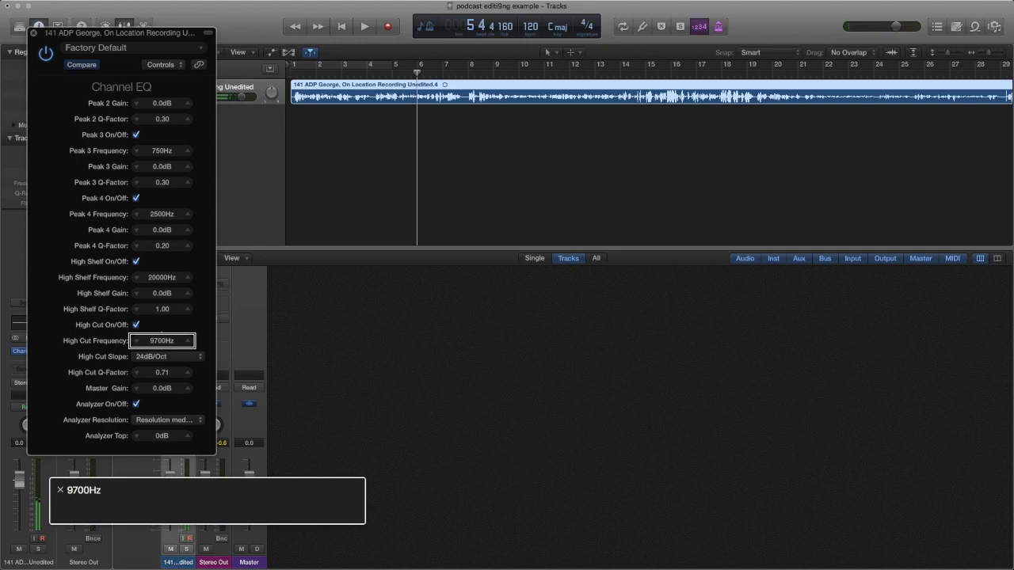
pyautogui.hotkey('ctrl', 'alt', 'shift', 'Up')
pyautogui.hotkey('ctrl', 'alt', 'Right')
pyautogui.hotkey('ctrl', 'alt', 'Right')
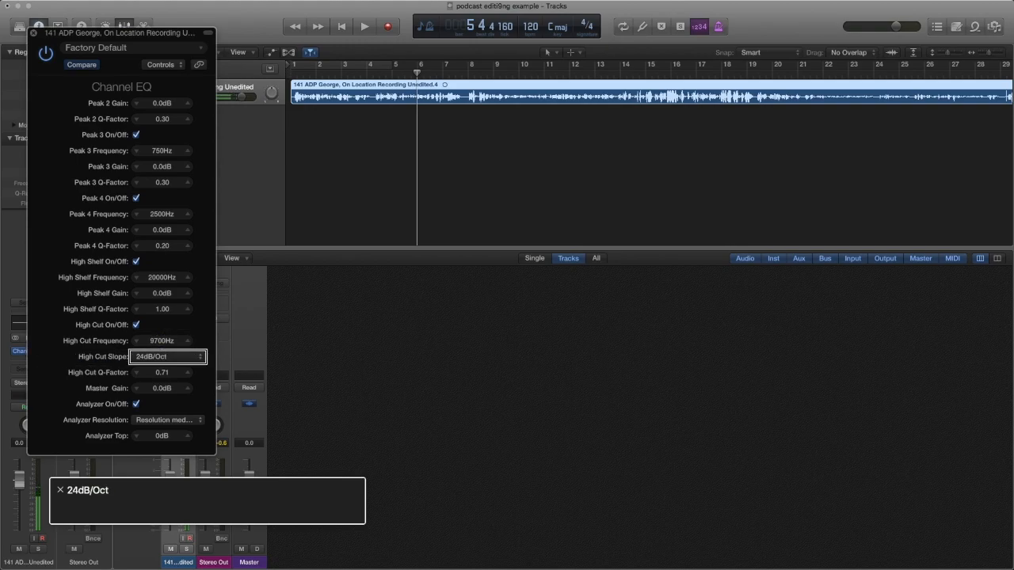
pyautogui.hotkey('ctrl', 'alt', 'Right')
pyautogui.hotkey('ctrl', 'alt', 'Right')
pyautogui.hotkey('ctrl', 'alt', 'Right')
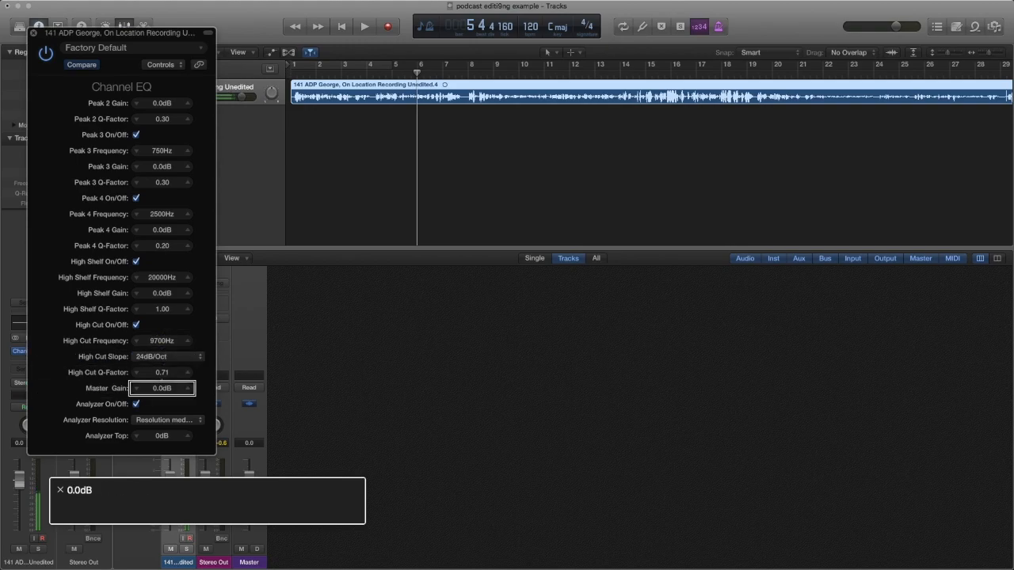
pyautogui.hotkey('ctrl', 'alt', 'Right')
pyautogui.hotkey('ctrl', 'alt', 'Right')
pyautogui.hotkey('ctrl', 'alt', 'Right')
pyautogui.hotkey('ctrl', 'alt', 'Right')
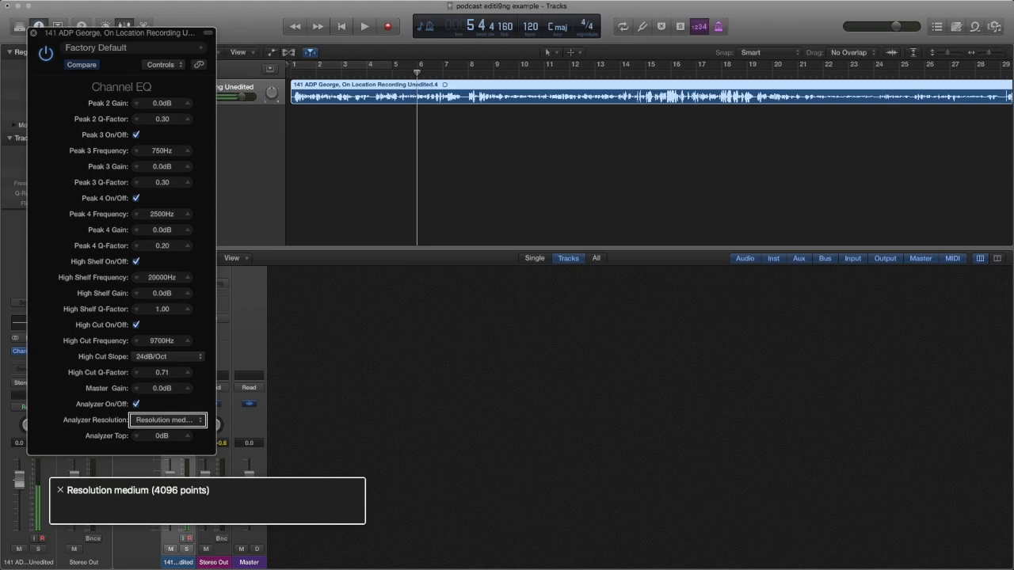
pyautogui.hotkey('ctrl', 'alt', 'Home')
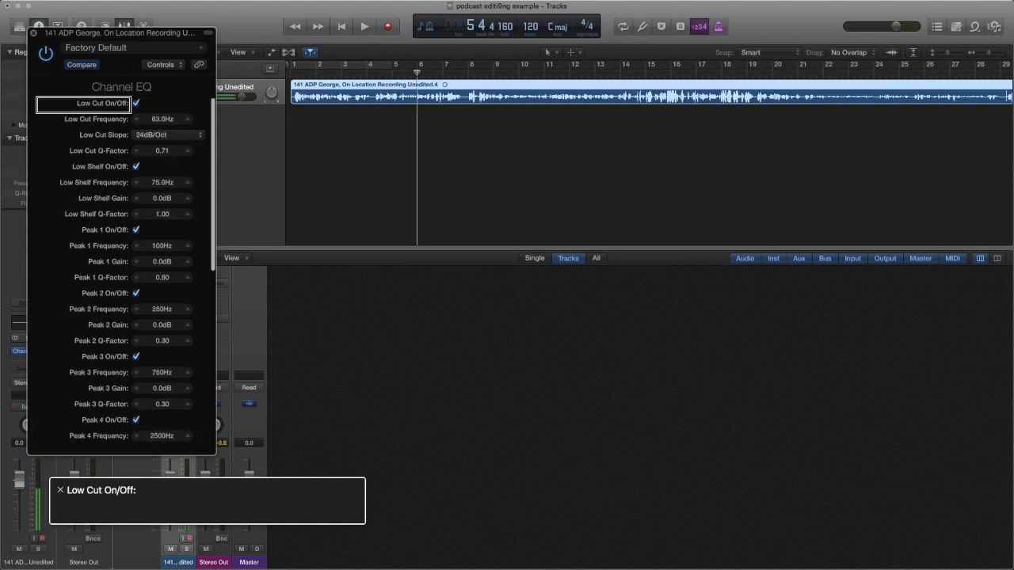
pyautogui.hotkey('ctrl', 'alt', 'Down')
pyautogui.hotkey('ctrl', 'alt', 'Down')
pyautogui.hotkey('ctrl', 'alt', 'Right')
pyautogui.hotkey('ctrl', 'alt', 'Right')
pyautogui.hotkey('ctrl', 'alt', 'Right')
pyautogui.hotkey('ctrl', 'alt', 'Right')
pyautogui.hotkey('ctrl', 'alt', 'Right')
pyautogui.hotkey('ctrl', 'alt', 'Right')
pyautogui.hotkey('ctrl', 'alt', 'Right')
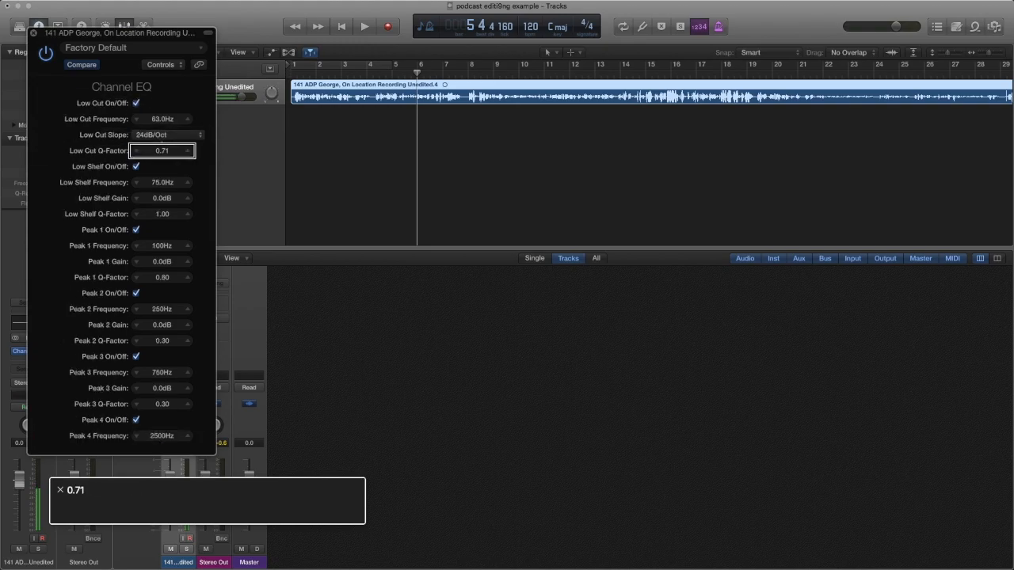
pyautogui.hotkey('ctrl', 'alt', 'Right')
pyautogui.hotkey('ctrl', 'alt', 'Right')
pyautogui.hotkey('ctrl', 'alt', 'Right')
pyautogui.hotkey('ctrl', 'alt', 'Right')
pyautogui.hotkey('ctrl', 'alt', 'Right')
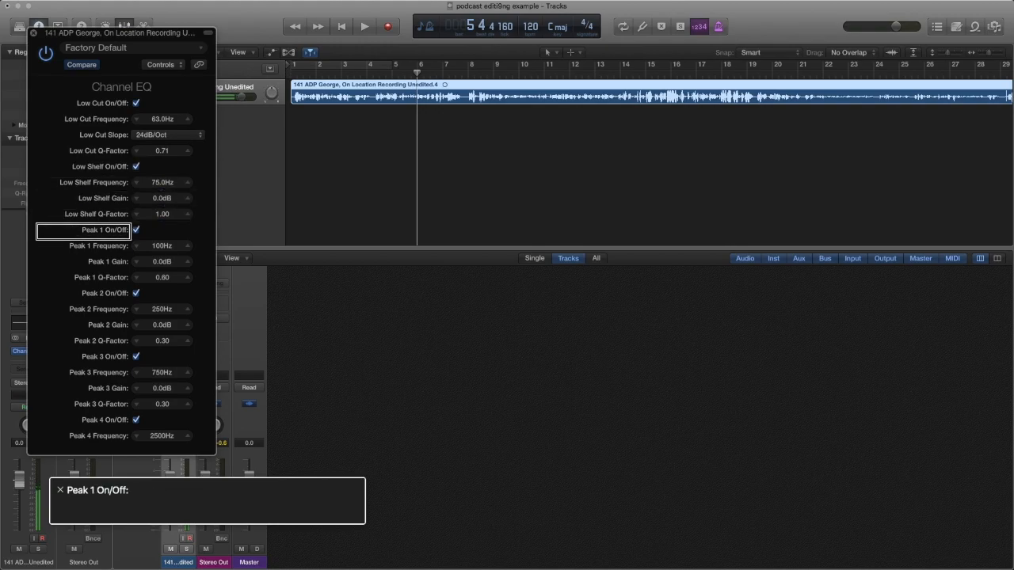
pyautogui.hotkey('ctrl', 'alt', 'Right')
pyautogui.hotkey('ctrl', 'alt', 'Right')
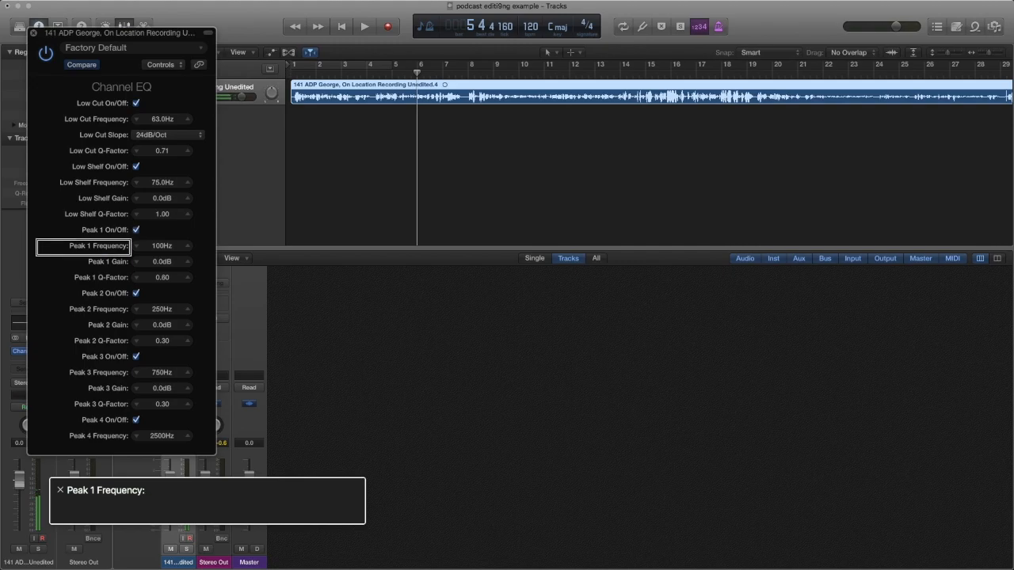
pyautogui.hotkey('ctrl', 'alt', 'Right')
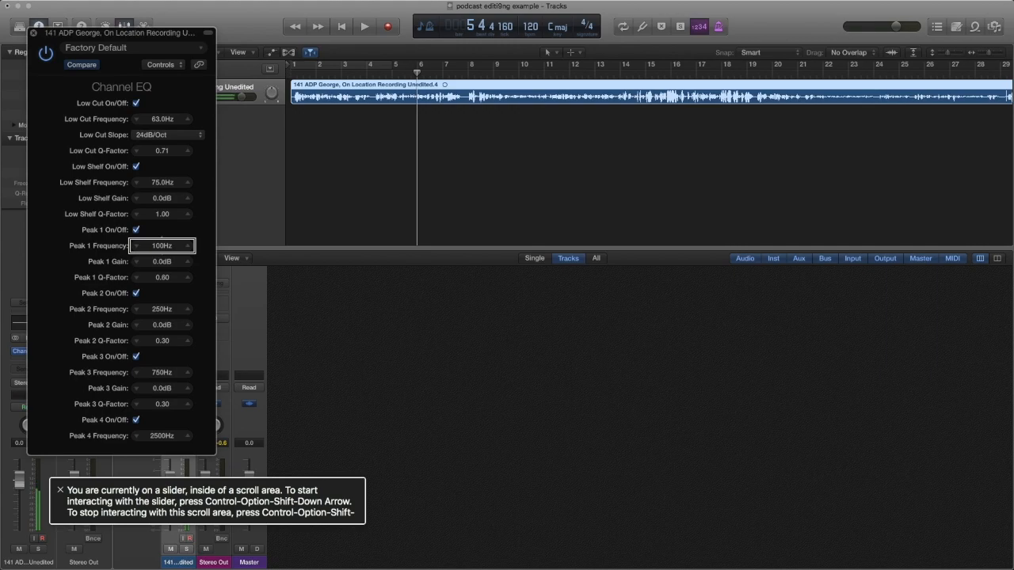
pyautogui.hotkey('ctrl', 'alt', 'Right')
pyautogui.hotkey('ctrl', 'alt', 'Right')
pyautogui.hotkey('ctrl', 'alt', 'Right')
pyautogui.hotkey('ctrl', 'alt', 'Right')
pyautogui.hotkey('ctrl', 'alt', 'Right')
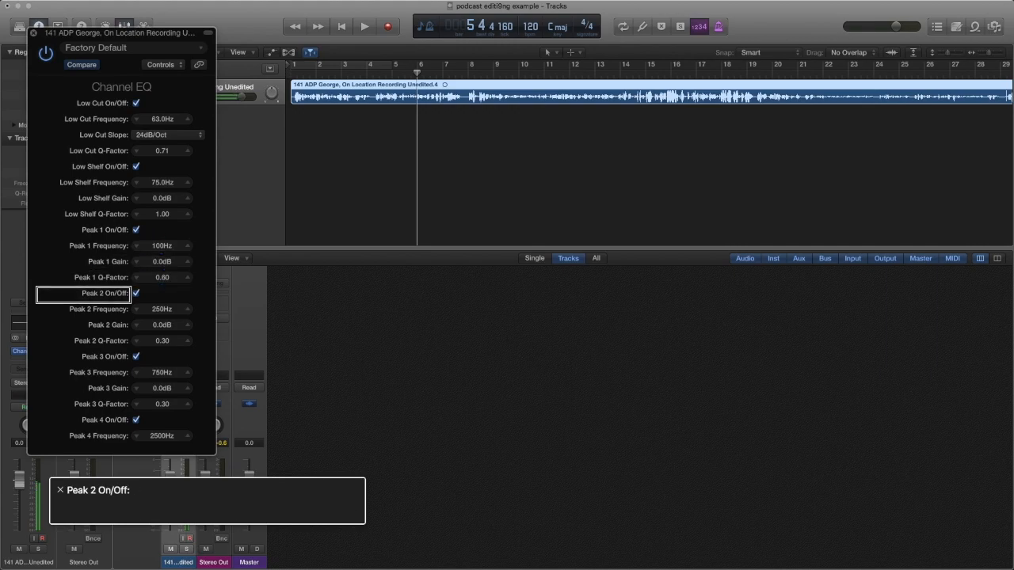
pyautogui.hotkey('ctrl', 'alt', 'Right')
pyautogui.hotkey('ctrl', 'alt', 'Right')
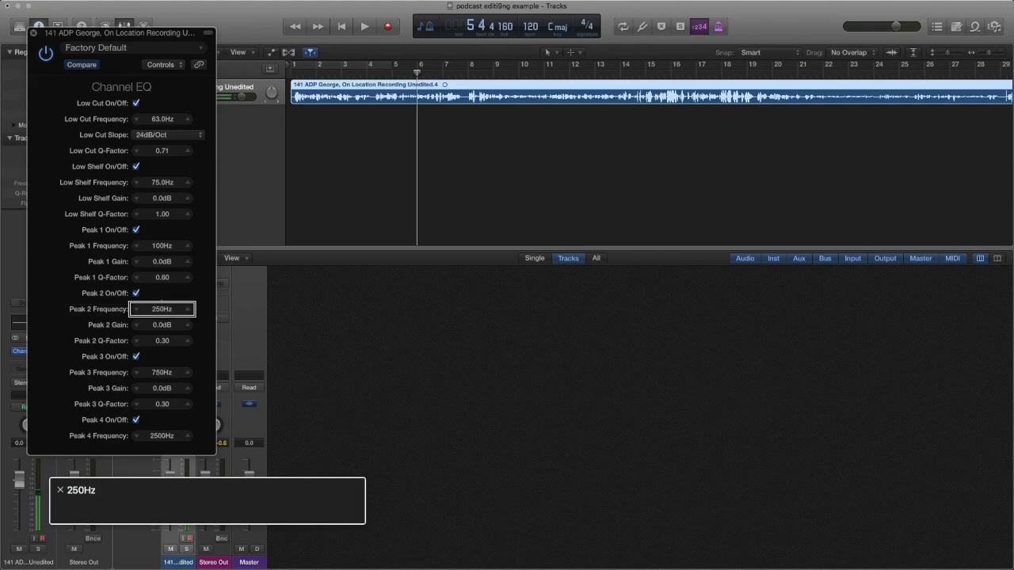
pyautogui.hotkey('ctrl', 'alt', 'Right')
pyautogui.hotkey('ctrl', 'alt', 'Right')
pyautogui.hotkey('ctrl', 'alt', 'Right')
pyautogui.hotkey('ctrl', 'alt', 'Right')
pyautogui.hotkey('ctrl', 'alt', 'Right')
pyautogui.hotkey('ctrl', 'alt', 'Right')
pyautogui.hotkey('ctrl', 'alt', 'Right')
pyautogui.hotkey('ctrl', 'alt', 'Right')
pyautogui.hotkey('ctrl', 'alt', 'Right')
pyautogui.hotkey('ctrl', 'alt', 'Right')
pyautogui.hotkey('ctrl', 'alt', 'Right')
pyautogui.hotkey('ctrl', 'alt', 'Right')
pyautogui.hotkey('ctrl', 'alt', 'Right')
# While the voice plays, tune the Peak 4 Frequency to 3350Hz.
pyautogui.hotkey('ctrl', 'alt', 'Right')
pyautogui.hotkey('ctrl', 'alt', 'Right')
pyautogui.hotkey('ctrl', 'alt', 'Right')
pyautogui.hotkey('ctrl', 'alt', 'Right')
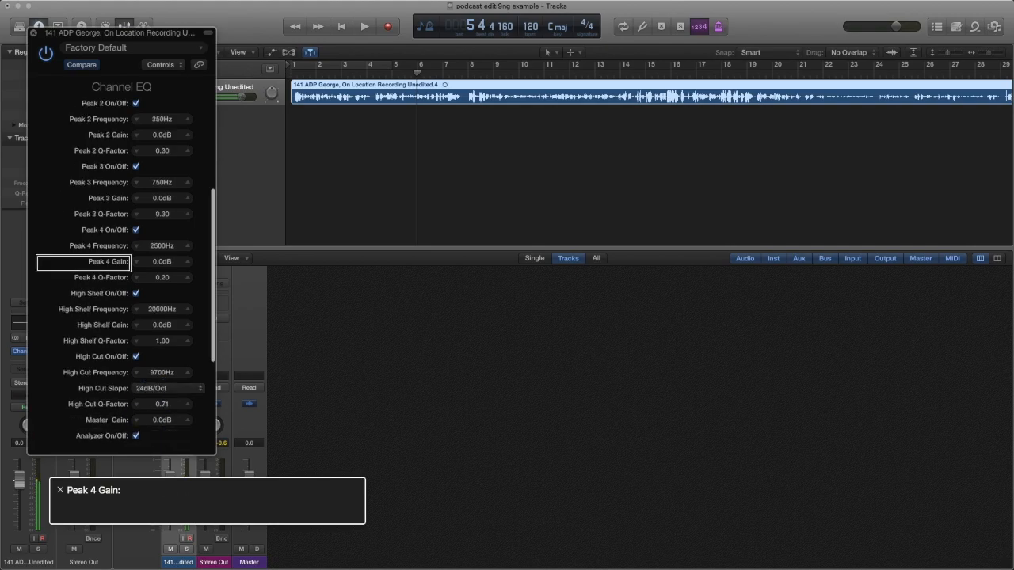
pyautogui.hotkey('ctrl', 'alt', 'Right')
pyautogui.hotkey('ctrl', 'alt', 'Right')
pyautogui.hotkey('ctrl', 'alt', 'Right')
pyautogui.hotkey('ctrl', 'alt', 'Right')
pyautogui.hotkey('ctrl', 'alt', 'Right')
pyautogui.hotkey('ctrl', 'alt', 'Left')
pyautogui.hotkey('ctrl', 'alt', 'Left')
pyautogui.hotkey('ctrl', 'alt', 'Left')
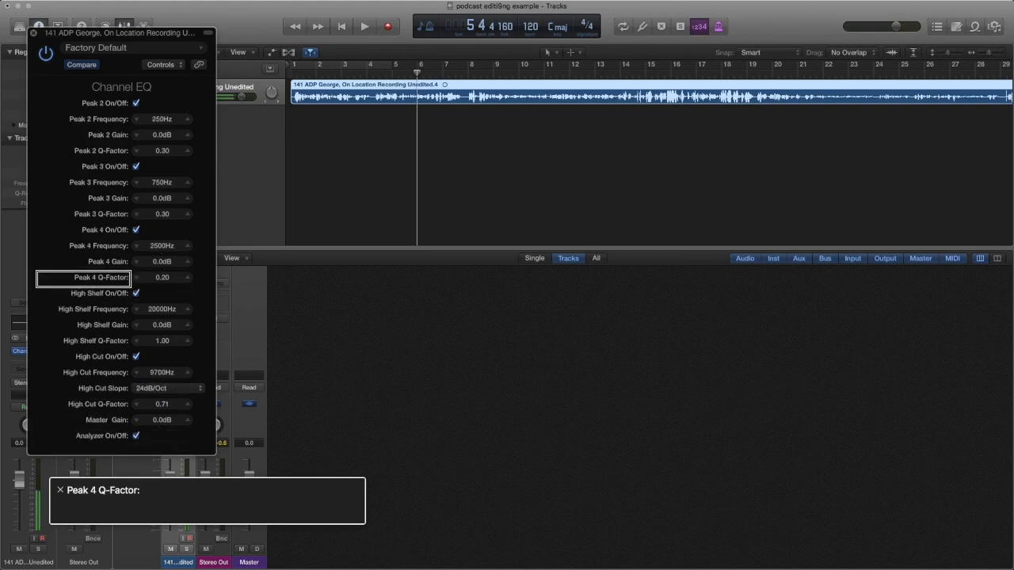
pyautogui.hotkey('ctrl', 'alt', 'Left')
pyautogui.hotkey('ctrl', 'alt', 'Left')
pyautogui.hotkey('ctrl', 'alt', 'Left')
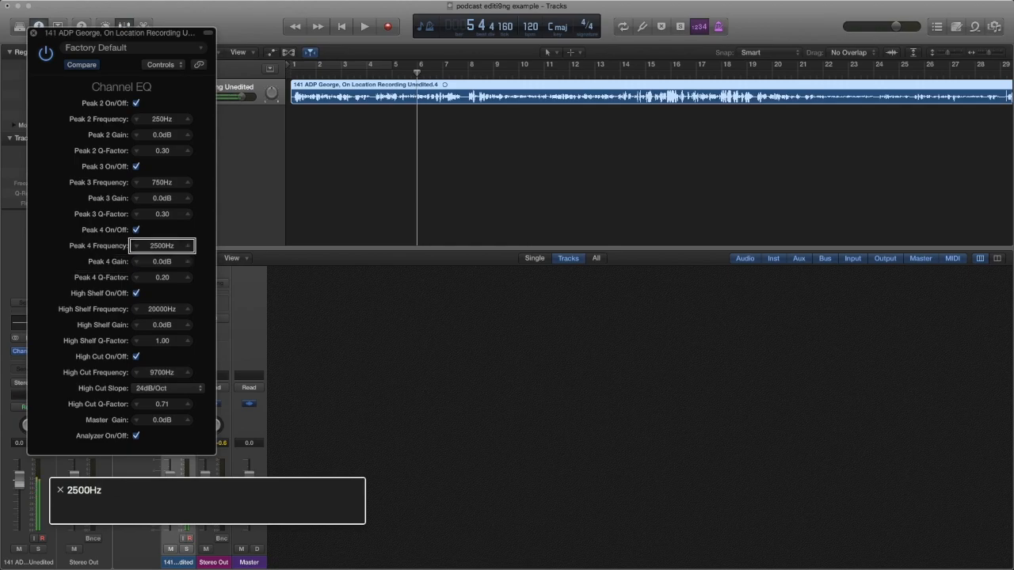
pyautogui.hotkey('ctrl', 'alt', 'shift', 'Down')
pyautogui.press('space')
pyautogui.hotkey('ctrl', 'alt', 'Left')
pyautogui.hotkey('ctrl', 'alt', 'Left')
pyautogui.hotkey('ctrl', 'alt', 'Left')
pyautogui.hotkey('ctrl', 'alt', 'Left')
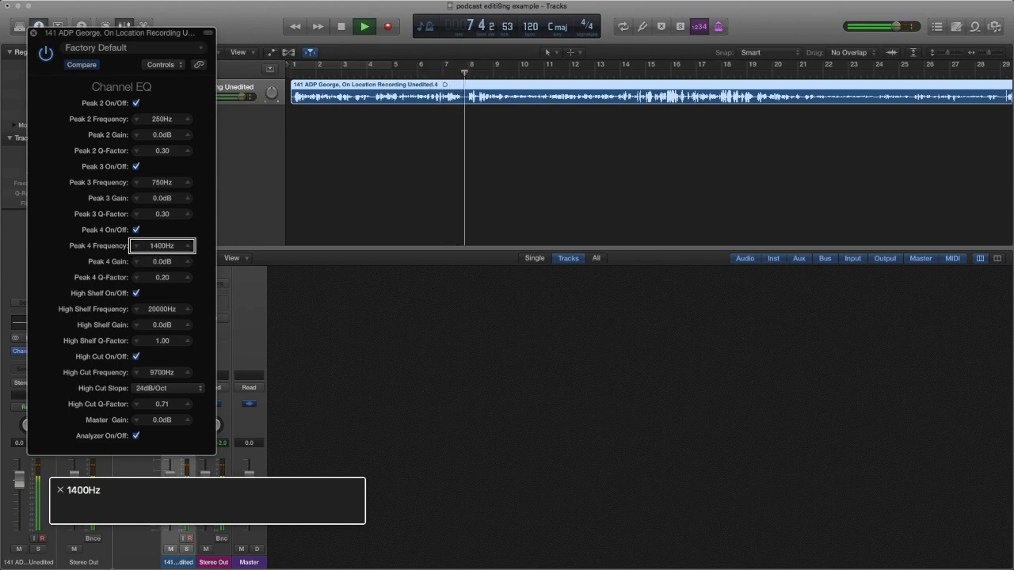
pyautogui.hotkey('ctrl', 'alt', 'shift', 'Up')
pyautogui.hotkey('ctrl', 'alt', 'shift', 'Down')
pyautogui.hotkey('ctrl', 'alt', 'Right')
pyautogui.hotkey('ctrl', 'alt', 'Right')
pyautogui.hotkey('ctrl', 'alt', 'Right')
pyautogui.hotkey('ctrl', 'alt', 'Right')
pyautogui.hotkey('ctrl', 'alt', 'Right')
pyautogui.hotkey('ctrl', 'alt', 'Right')
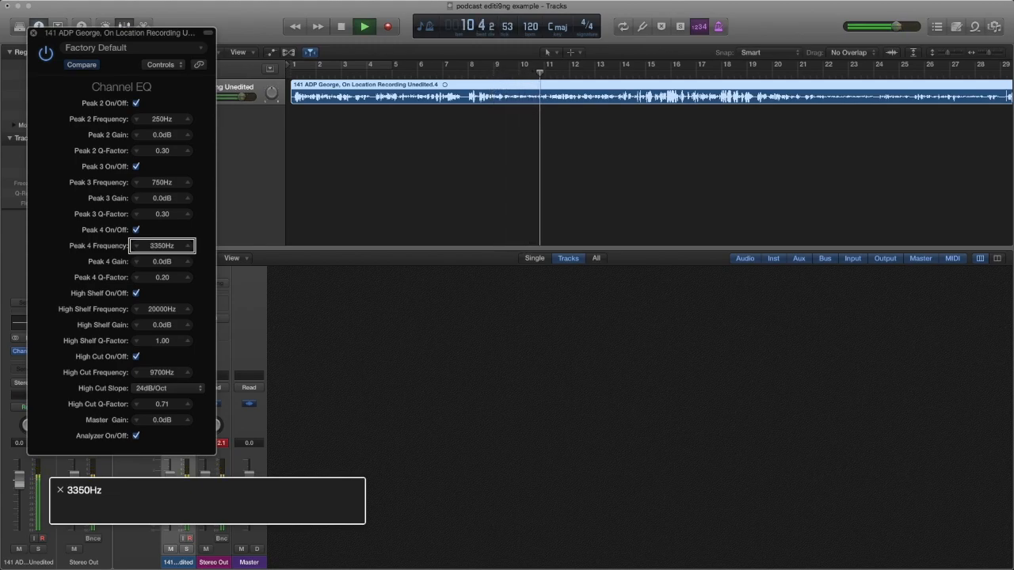
pyautogui.hotkey('ctrl', 'alt', 'shift', 'Up')
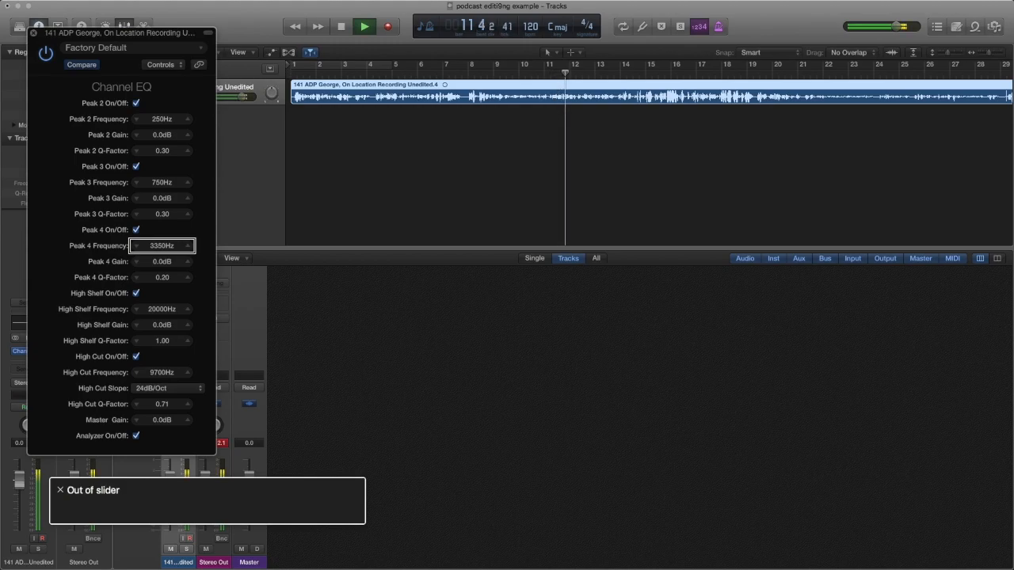
# Lower the Peak 1 Frequency from 100Hz to 87.0Hz, then stop playback and return to the start.
pyautogui.hotkey('ctrl', 'alt', 'Home')
pyautogui.hotkey('ctrl', 'alt', 'Right')
pyautogui.hotkey('ctrl', 'alt', 'Right')
pyautogui.hotkey('ctrl', 'alt', 'Right')
pyautogui.hotkey('ctrl', 'alt', 'Right')
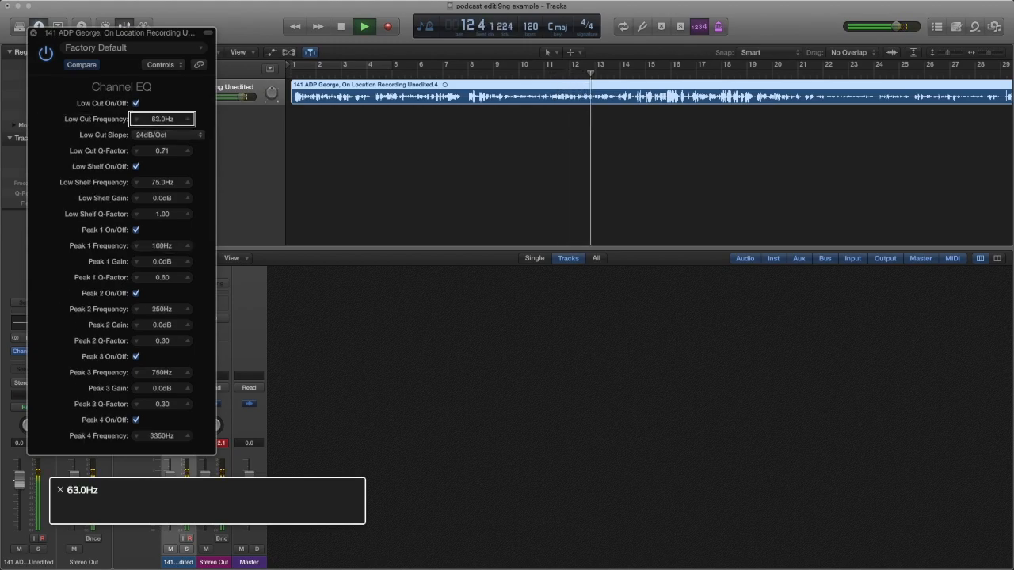
pyautogui.hotkey('ctrl', 'alt', 'Right')
pyautogui.hotkey('ctrl', 'alt', 'Right')
pyautogui.hotkey('ctrl', 'alt', 'Right')
pyautogui.hotkey('ctrl', 'alt', 'Right')
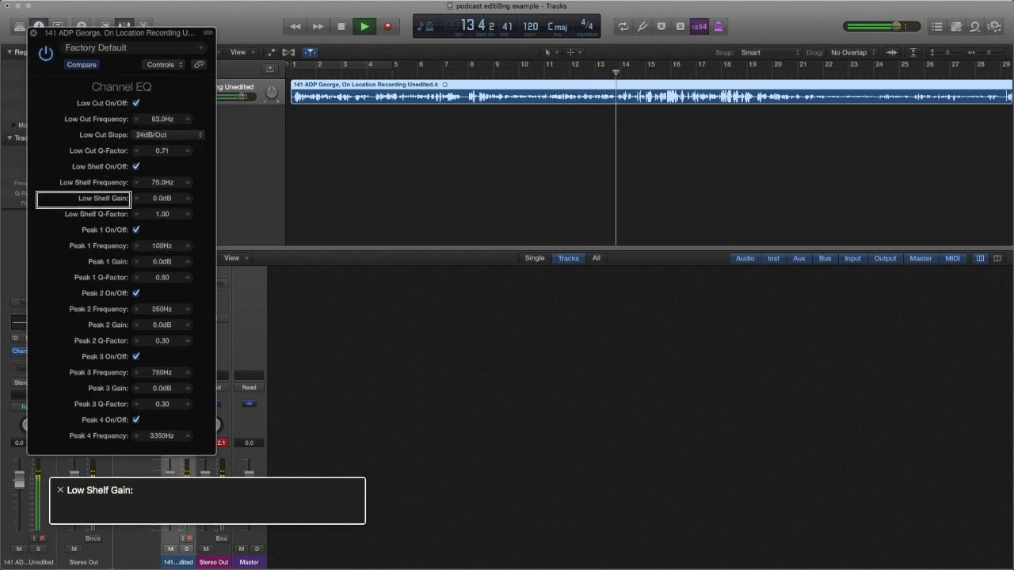
pyautogui.hotkey('ctrl', 'alt', 'Right')
pyautogui.hotkey('ctrl', 'alt', 'Right')
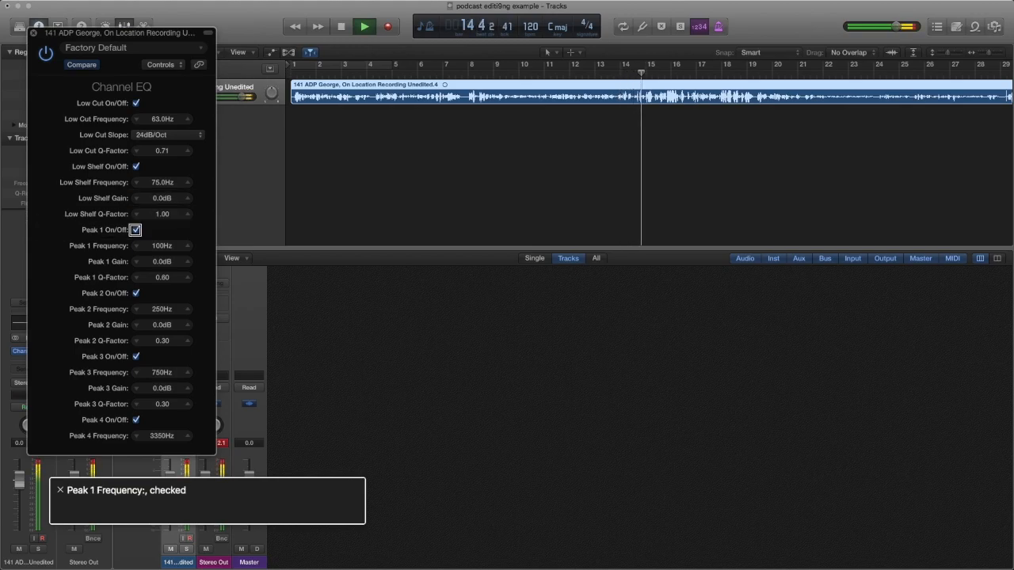
pyautogui.hotkey('ctrl', 'alt', 'Right')
pyautogui.hotkey('ctrl', 'alt', 'Right')
pyautogui.hotkey('ctrl', 'alt', 'shift', 'Down')
pyautogui.hotkey('ctrl', 'alt', 'Up')
pyautogui.hotkey('ctrl', 'alt', 'Down')
pyautogui.hotkey('ctrl', 'alt', 'Down')
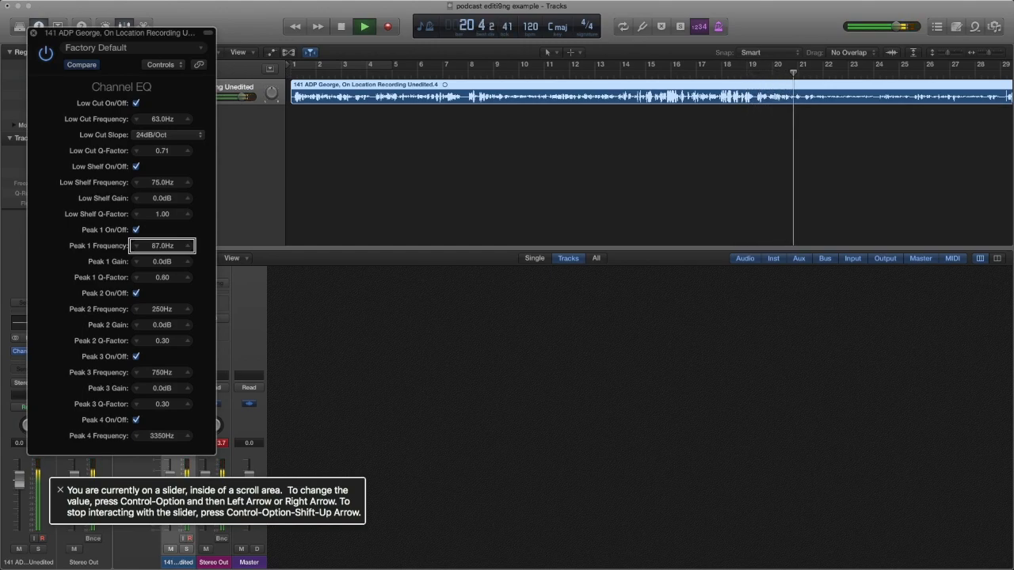
pyautogui.hotkey('ctrl', 'alt', 'shift', 'Up')
pyautogui.press('space')
pyautogui.press('Return')
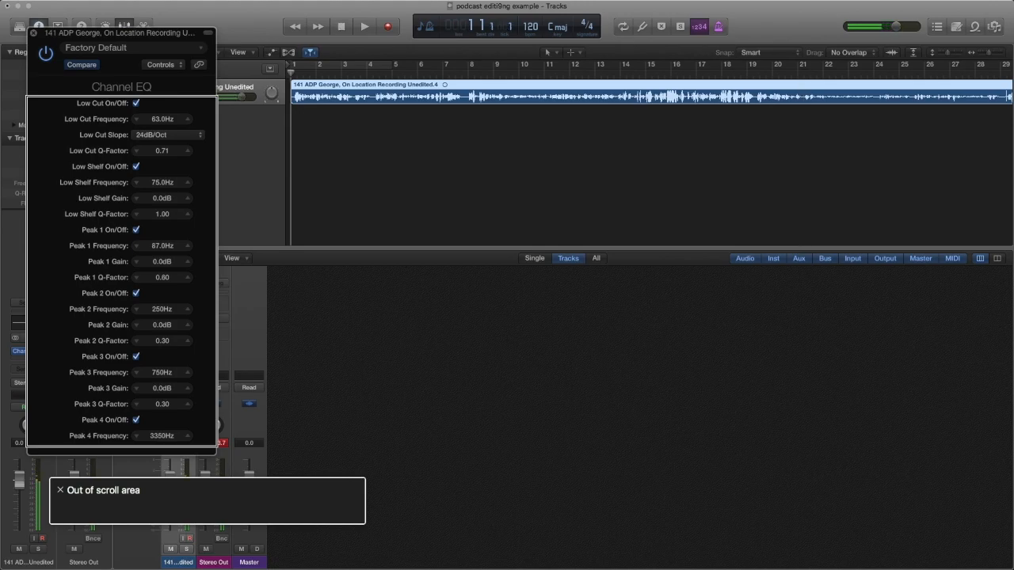
# Close the Channel EQ plug-in window with Command-W.
pyautogui.press('super+w')
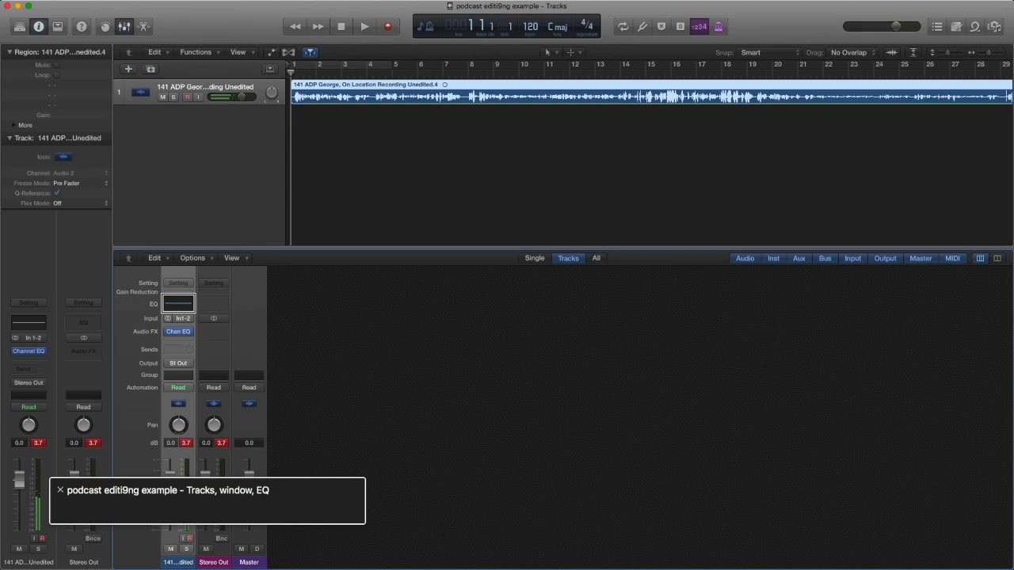
pyautogui.hotkey('ctrl', 'alt', 'space')
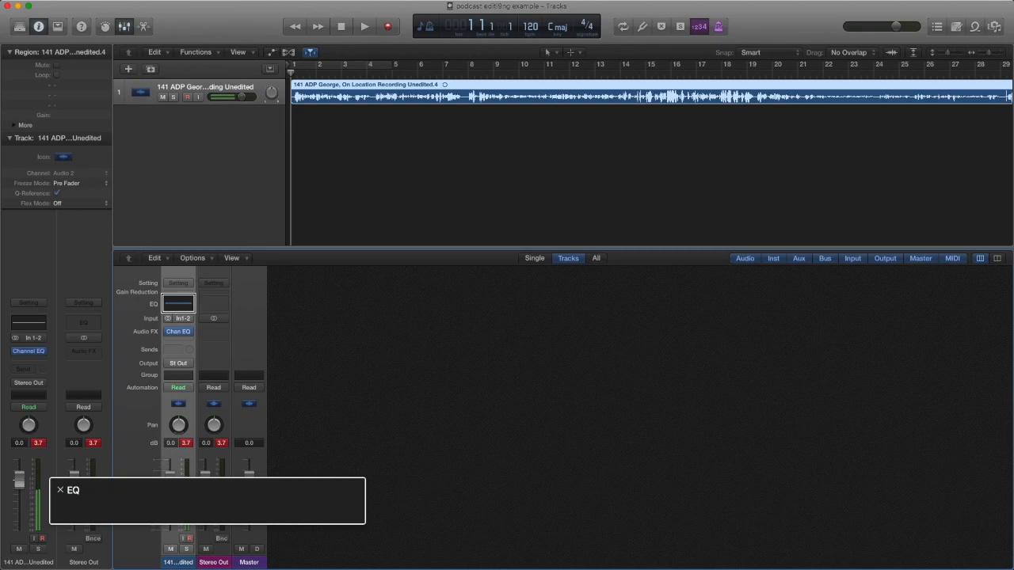
pyautogui.hotkey('ctrl', 'alt', 'Right')
pyautogui.hotkey('ctrl', 'alt', 'Right')
pyautogui.hotkey('ctrl', 'alt', 'Right')
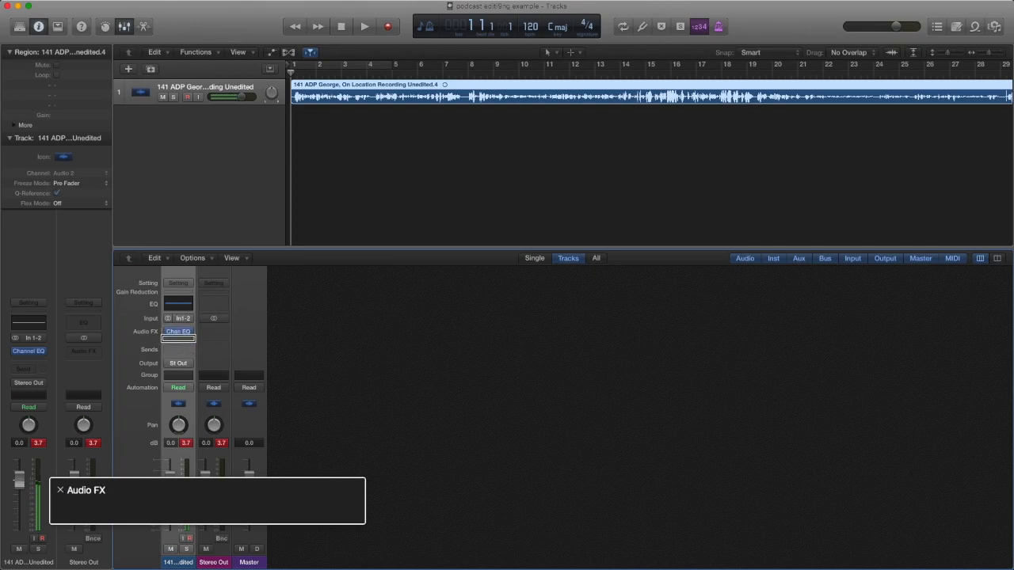
pyautogui.hotkey('ctrl', 'alt', 'space')
pyautogui.press('Down')
pyautogui.press('Down')
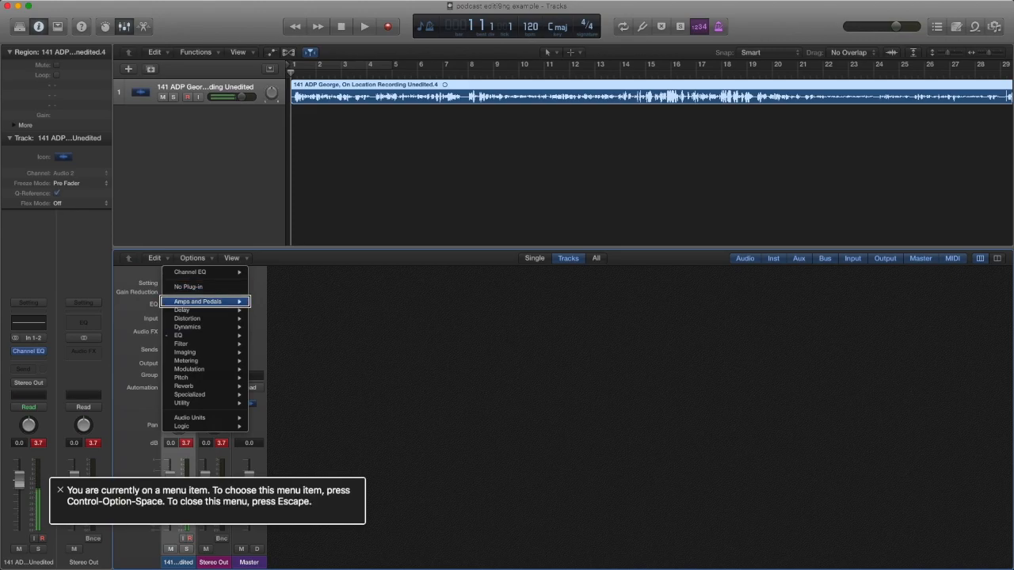
pyautogui.press('Escape')
pyautogui.hotkey('ctrl', 'alt', 'Right')
pyautogui.hotkey('ctrl', 'alt', 'Right')
pyautogui.hotkey('ctrl', 'alt', 'Left')
pyautogui.hotkey('ctrl', 'alt', 'Left')
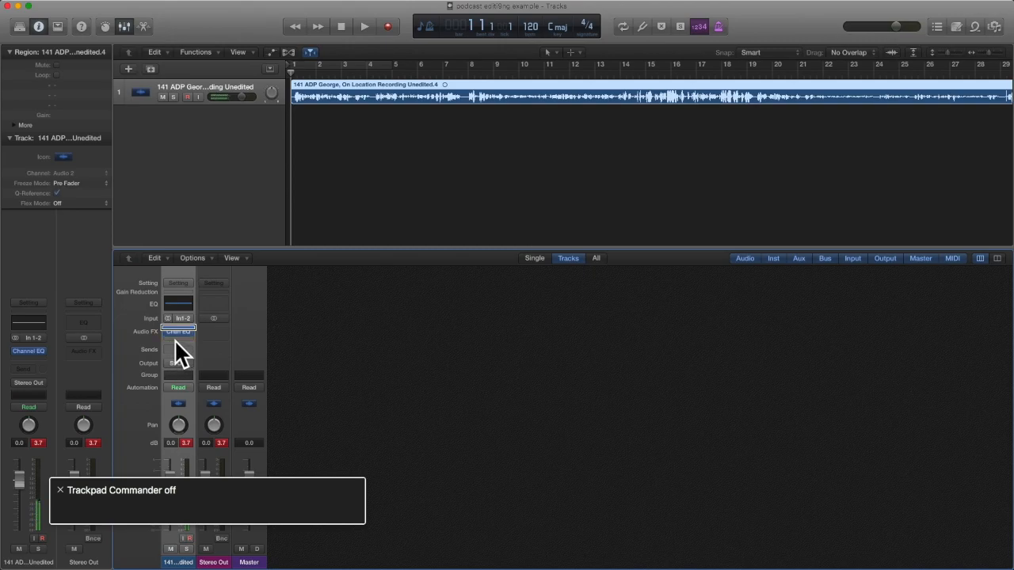
# Insert a stereo Noise Gate from Dynamics into the empty Audio FX slot below Channel EQ.
pyautogui.hotkey('ctrl', 'alt', 'Right')
pyautogui.hotkey('ctrl', 'alt', 'Right')
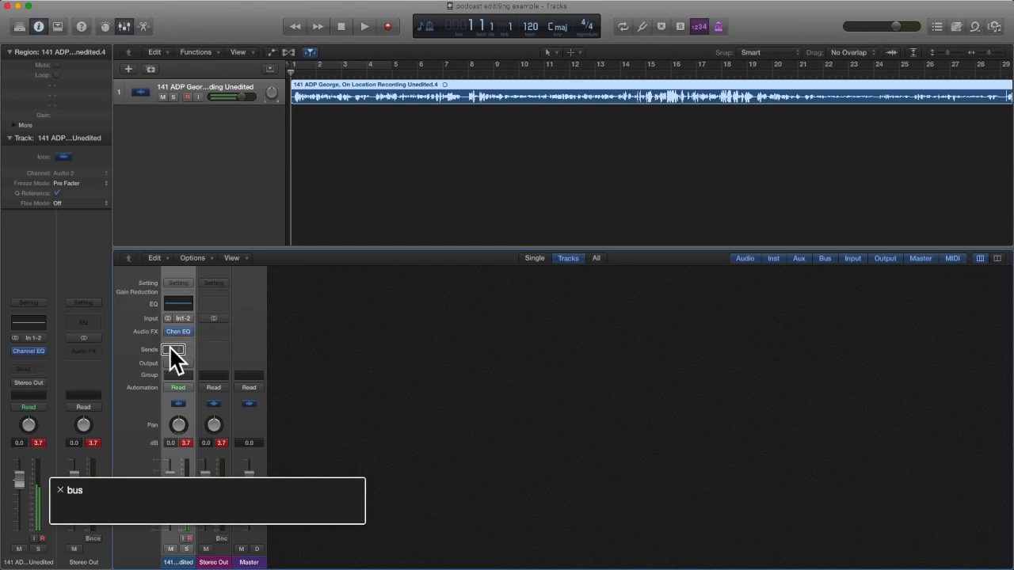
pyautogui.click(173, 335)
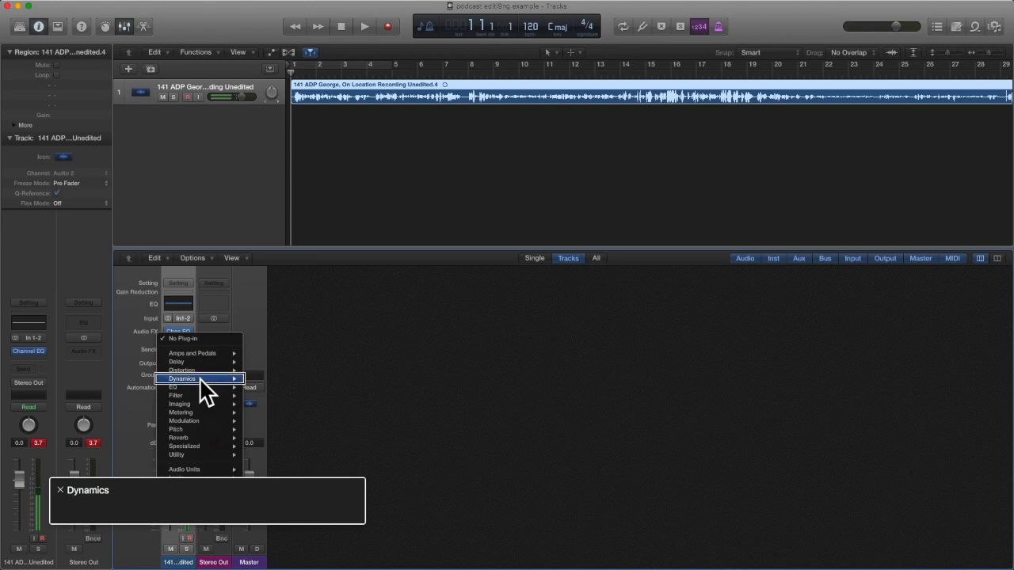
pyautogui.moveTo(201, 379)
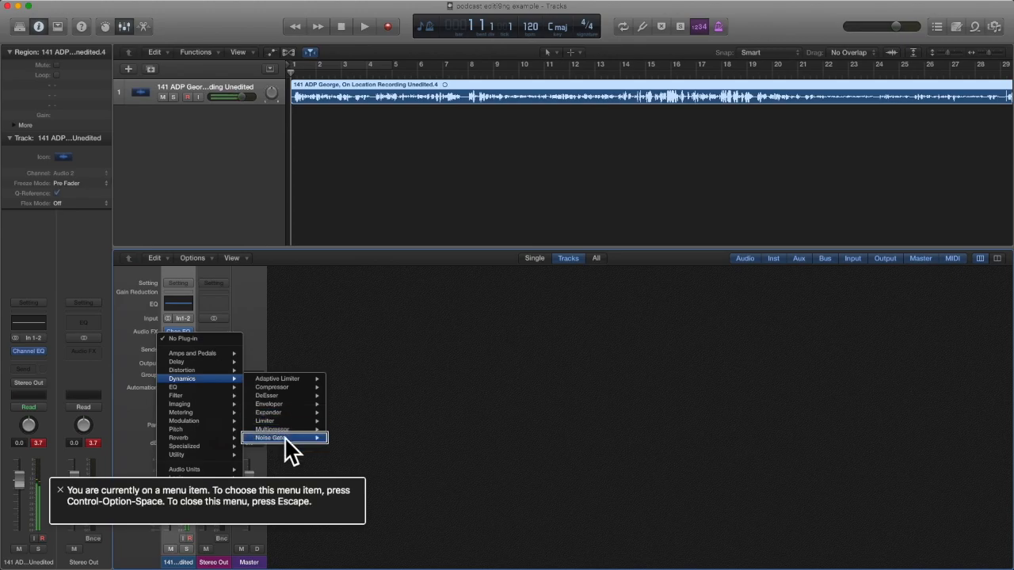
pyautogui.moveTo(285, 440)
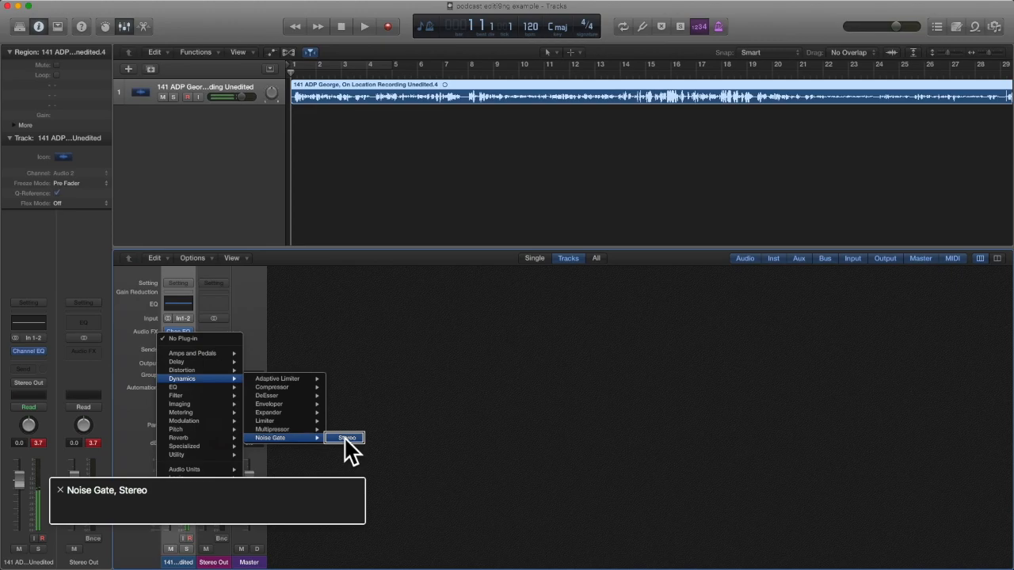
pyautogui.click(346, 438)
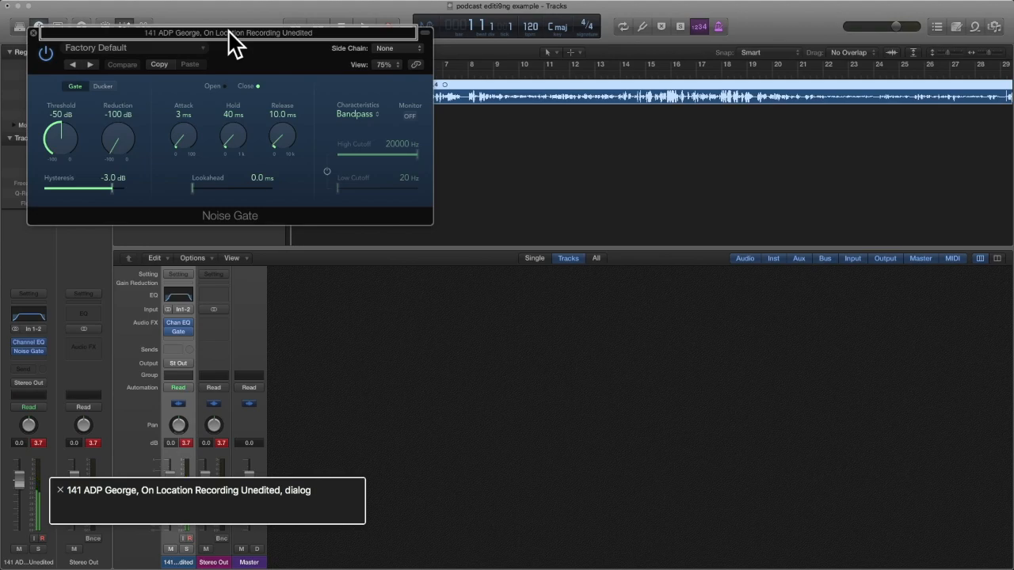
# Switch the Noise Gate's View from 75% to Controls and focus the Threshold value at -50dB.
pyautogui.hotkey('ctrl', 'alt', 'Right')
pyautogui.hotkey('ctrl', 'alt', 'Right')
pyautogui.hotkey('ctrl', 'alt', 'Right')
pyautogui.hotkey('ctrl', 'alt', 'Right')
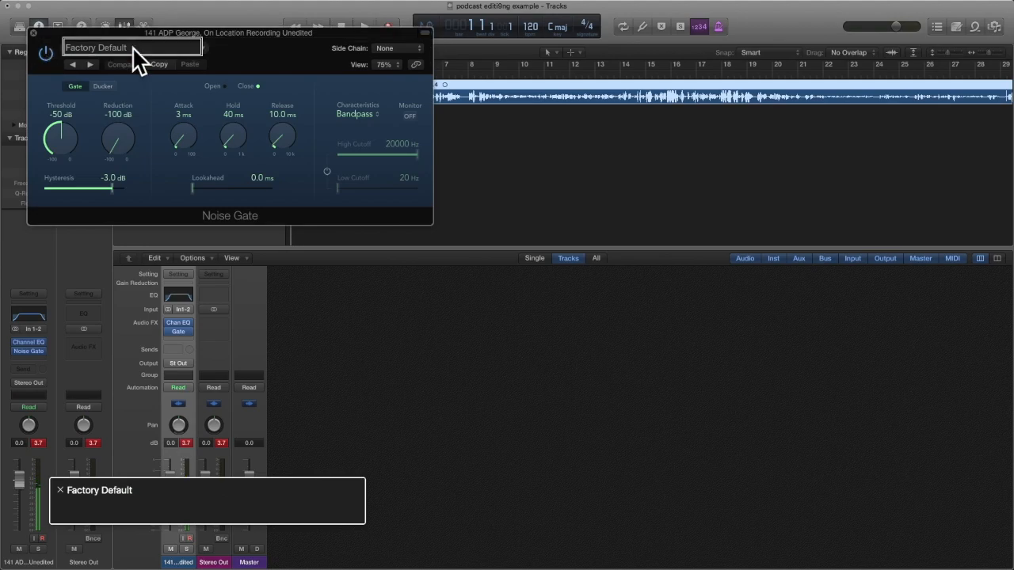
pyautogui.hotkey('ctrl', 'alt', 'Right')
pyautogui.hotkey('ctrl', 'alt', 'Right')
pyautogui.hotkey('ctrl', 'alt', 'Right')
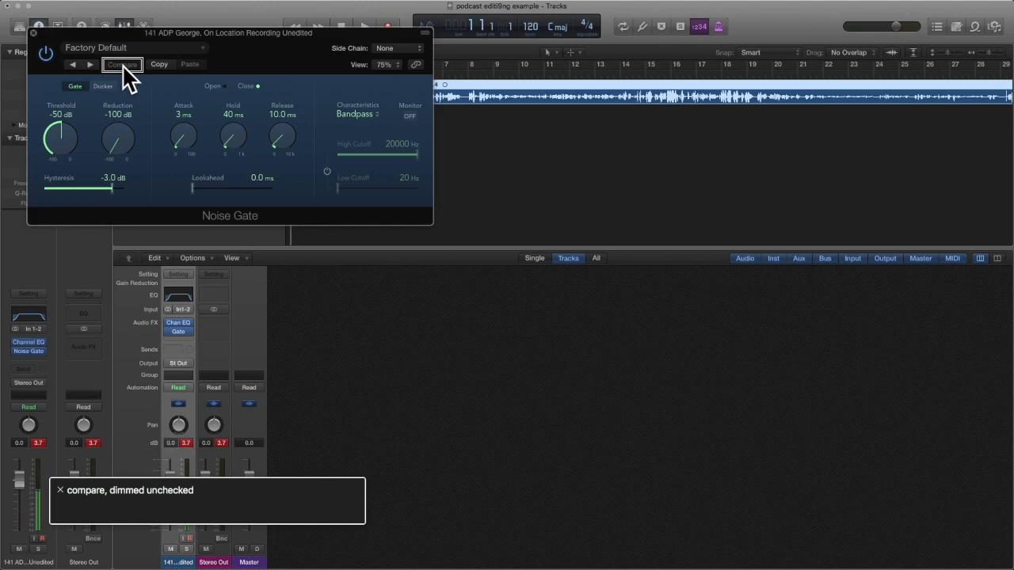
pyautogui.hotkey('ctrl', 'alt', 'Right')
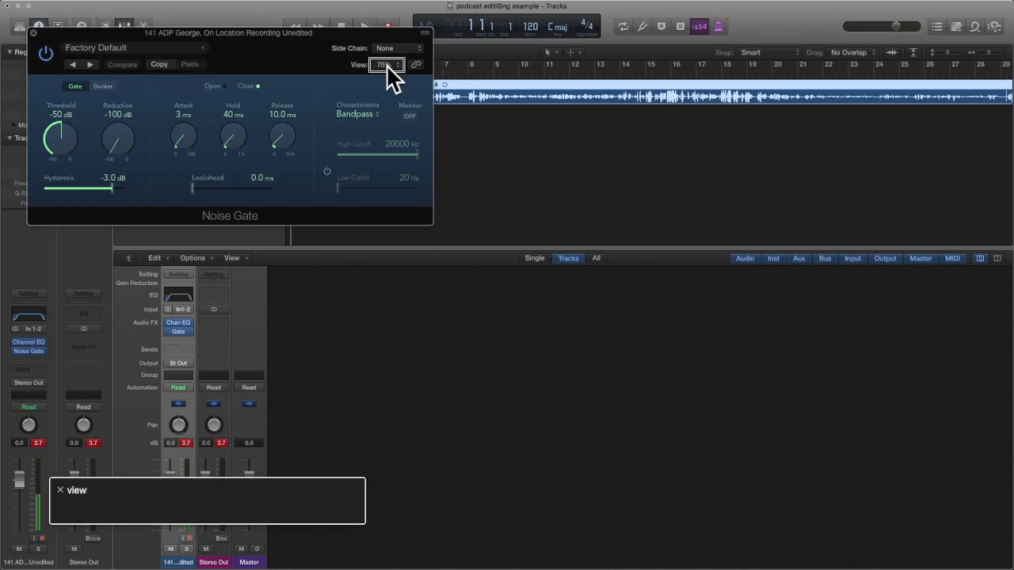
pyautogui.hotkey('ctrl', 'alt', 'space')
pyautogui.press('Down')
pyautogui.press('Down')
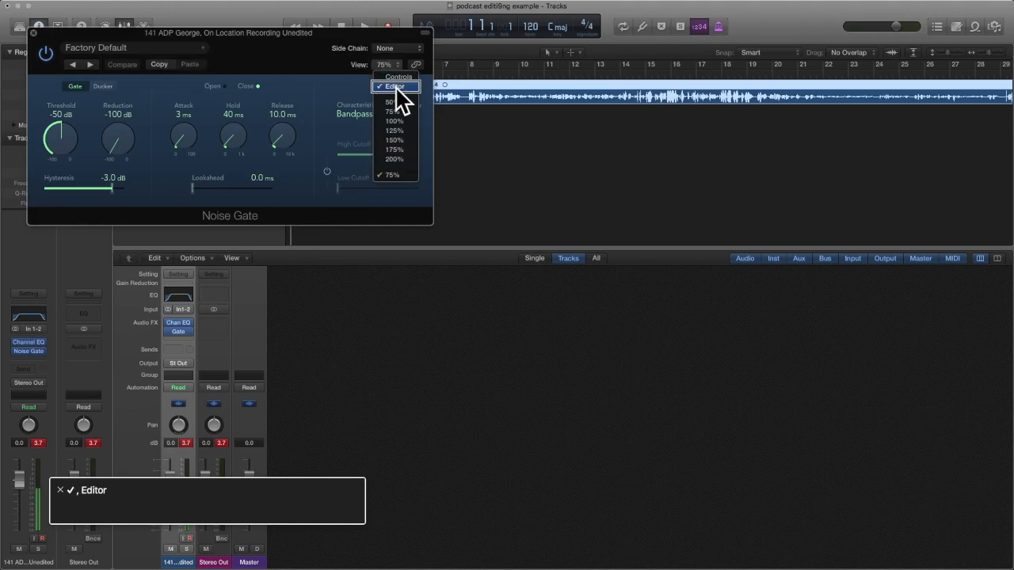
pyautogui.press('Up')
pyautogui.hotkey('ctrl', 'alt', 'space')
pyautogui.hotkey('ctrl', 'alt', 'Right')
pyautogui.hotkey('ctrl', 'alt', 'shift', 'Down')
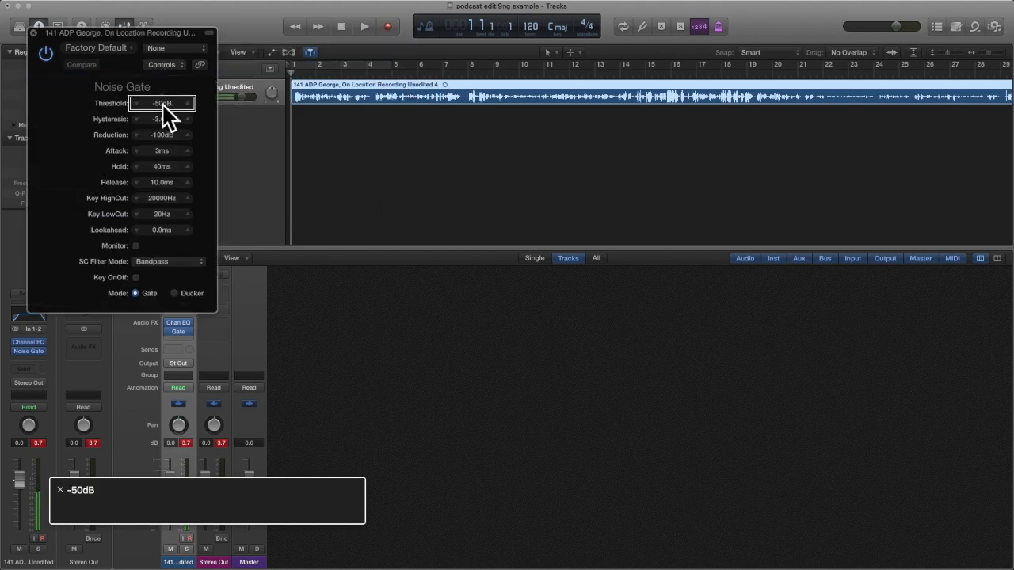
pyautogui.hotkey('ctrl', 'alt', 'Left')
pyautogui.hotkey('ctrl', 'alt', 'Right')
# Audition Threshold at -60, -30 and -20dB, settle on -30dB, and close the gate window.
pyautogui.press('space')
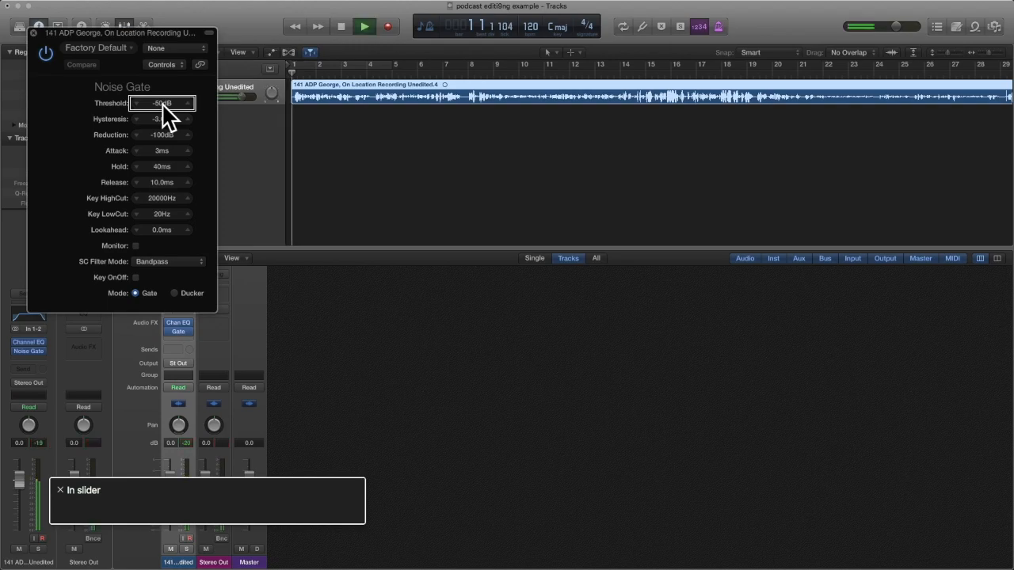
pyautogui.hotkey('ctrl', 'alt', 'Down')
pyautogui.hotkey('ctrl', 'alt', 'Up')
pyautogui.hotkey('ctrl', 'alt', 'Up')
pyautogui.hotkey('ctrl', 'alt', 'Up')
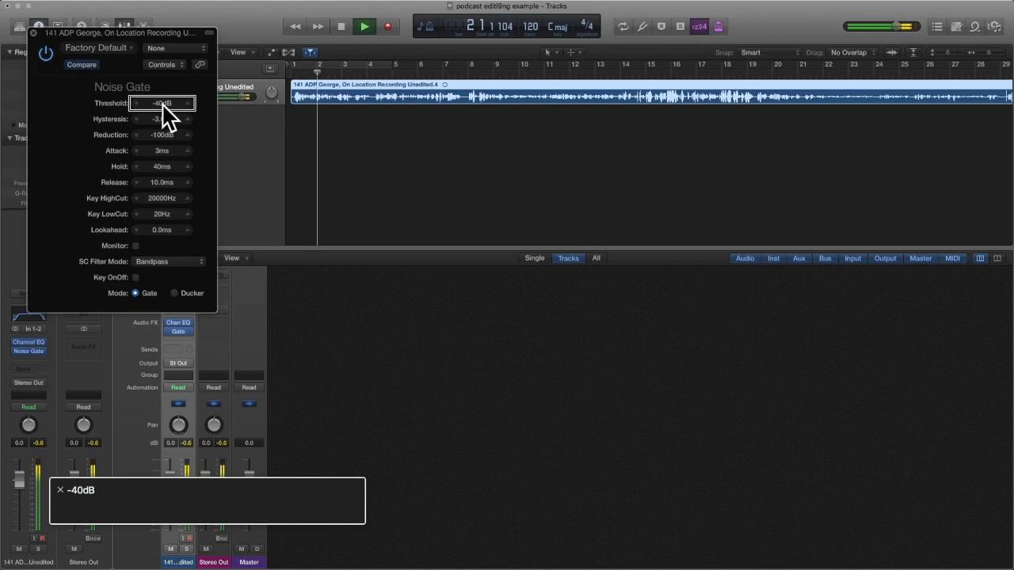
pyautogui.hotkey('ctrl', 'alt', 'Up')
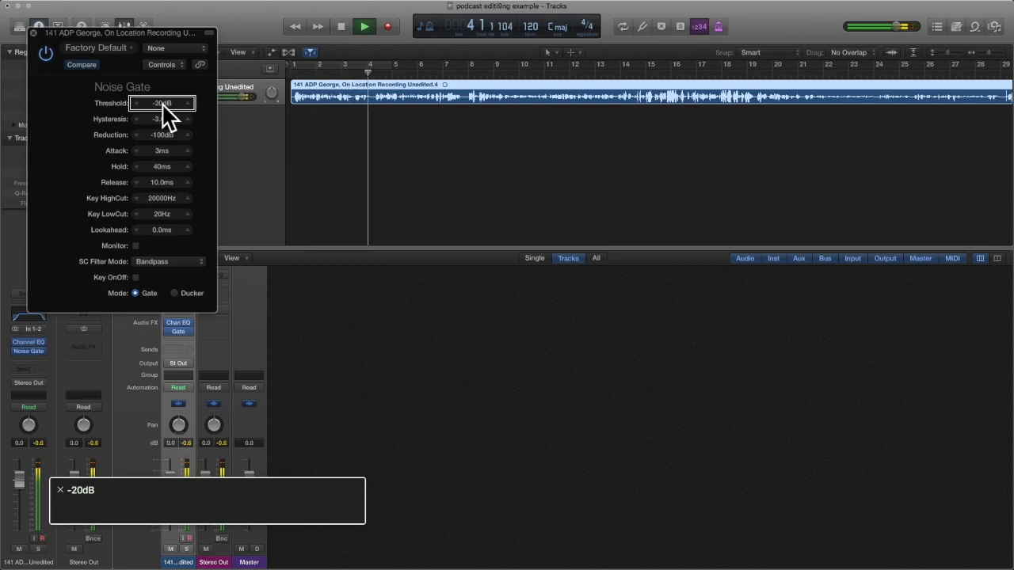
pyautogui.hotkey('ctrl', 'alt', 'Down')
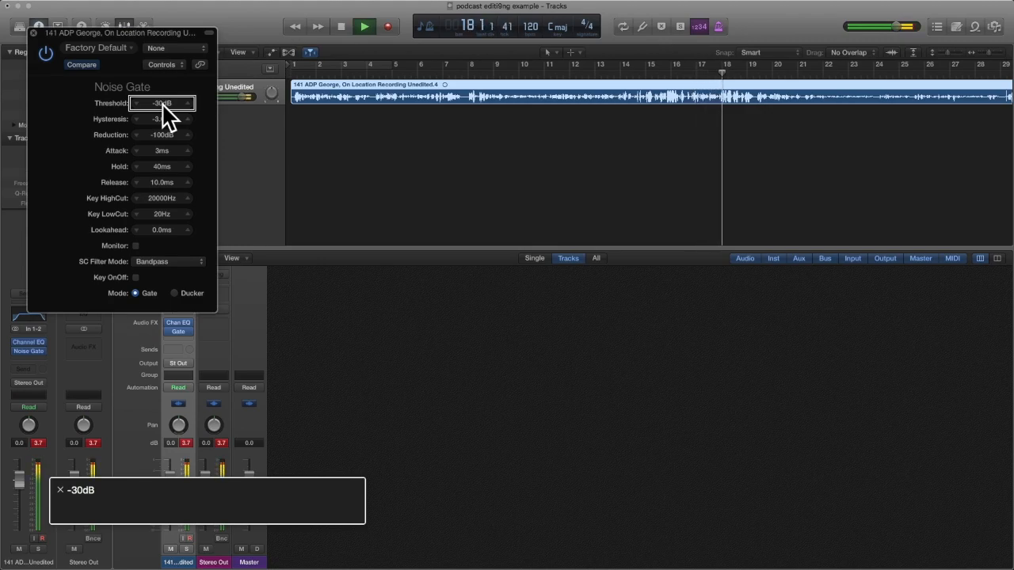
pyautogui.press('space')
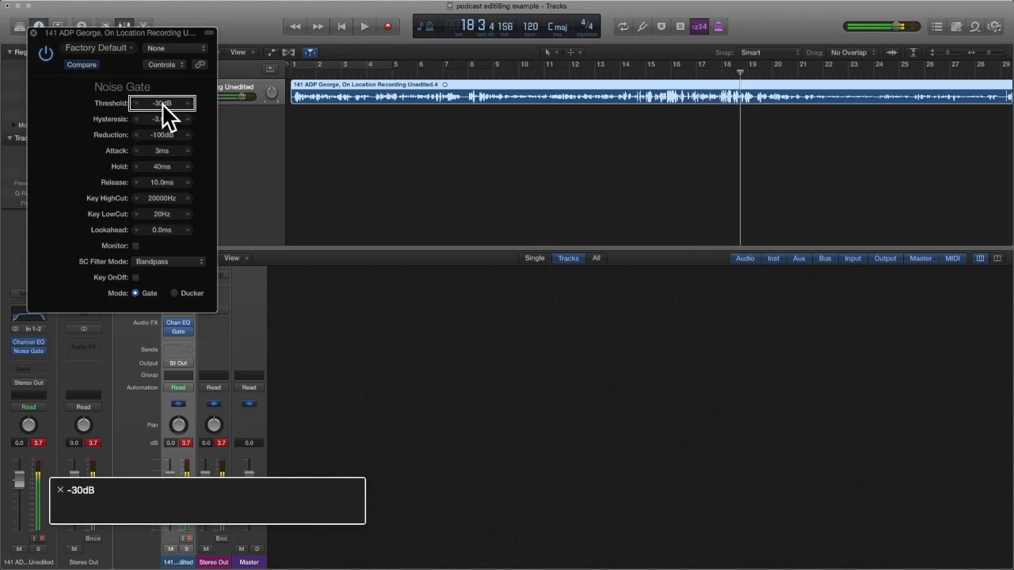
pyautogui.press('super+w')
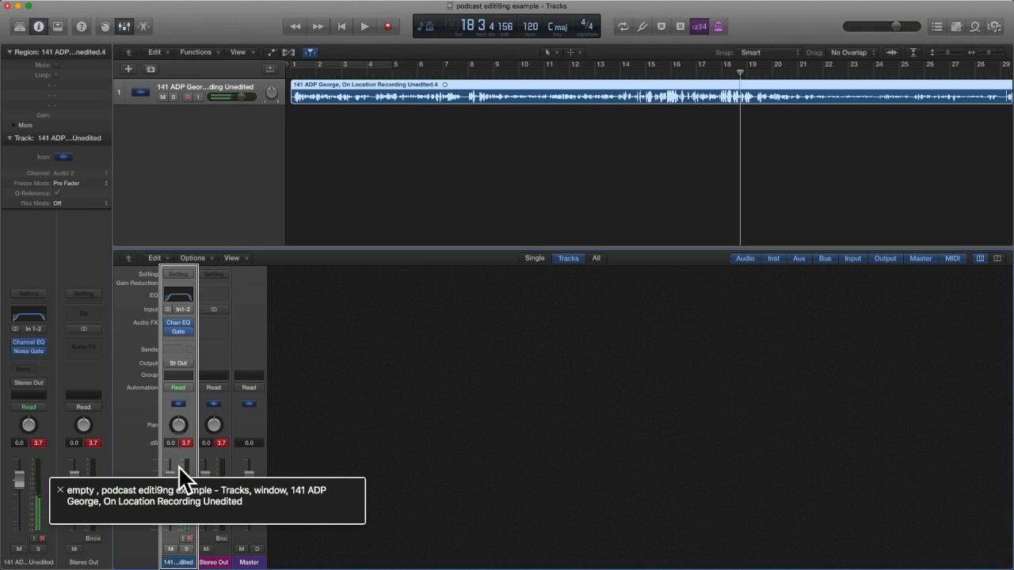
# Insert a stereo DeEsser from the Dynamics category into the Audio FX slot after the Noise Gate.
pyautogui.hotkey('ctrl', 'alt', 'Right')
pyautogui.hotkey('ctrl', 'alt', 'Left')
pyautogui.hotkey('ctrl', 'alt', 'shift', 'Down')
pyautogui.hotkey('ctrl', 'alt', 'Right')
pyautogui.hotkey('ctrl', 'alt', 'Right')
pyautogui.hotkey('ctrl', 'alt', 'Right')
pyautogui.hotkey('ctrl', 'alt', 'Right')
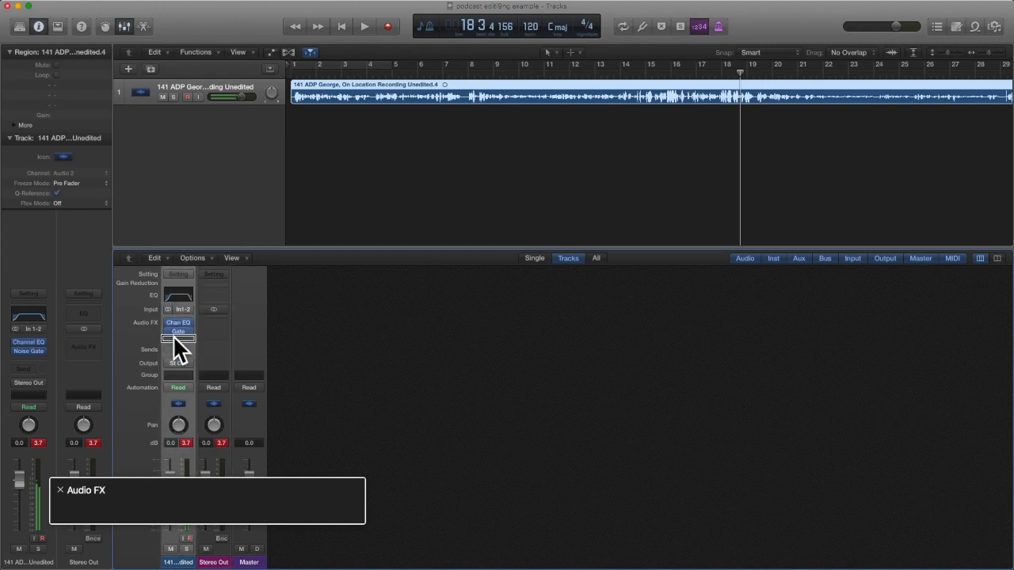
pyautogui.hotkey('ctrl', 'alt', 'space')
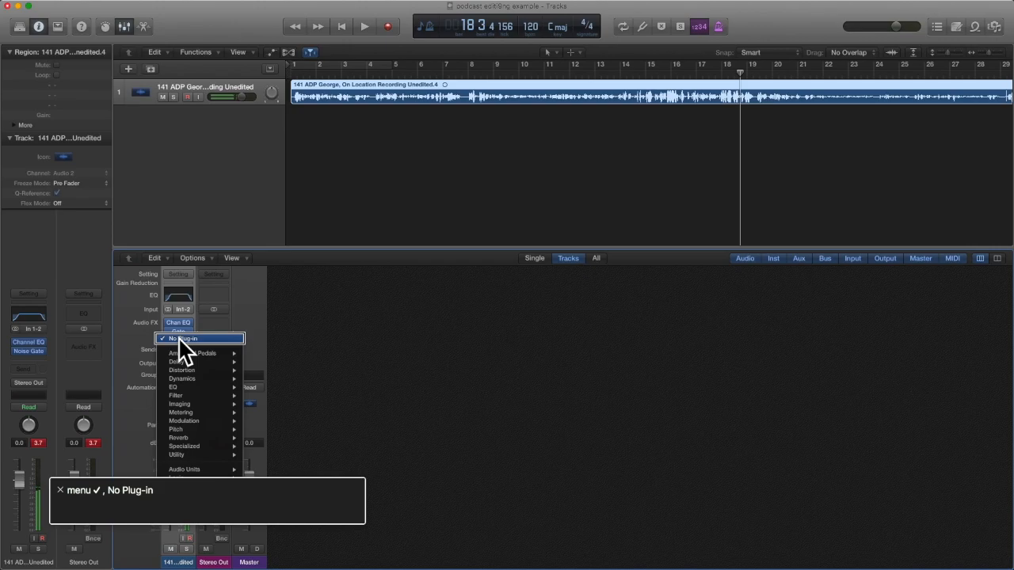
pyautogui.press('Down')
pyautogui.press('Down')
pyautogui.press('Down')
pyautogui.press('Down')
pyautogui.press('Down')
pyautogui.press('Up')
pyautogui.press('Right')
pyautogui.press('Down')
pyautogui.press('Down')
pyautogui.press('Down')
pyautogui.press('Up')
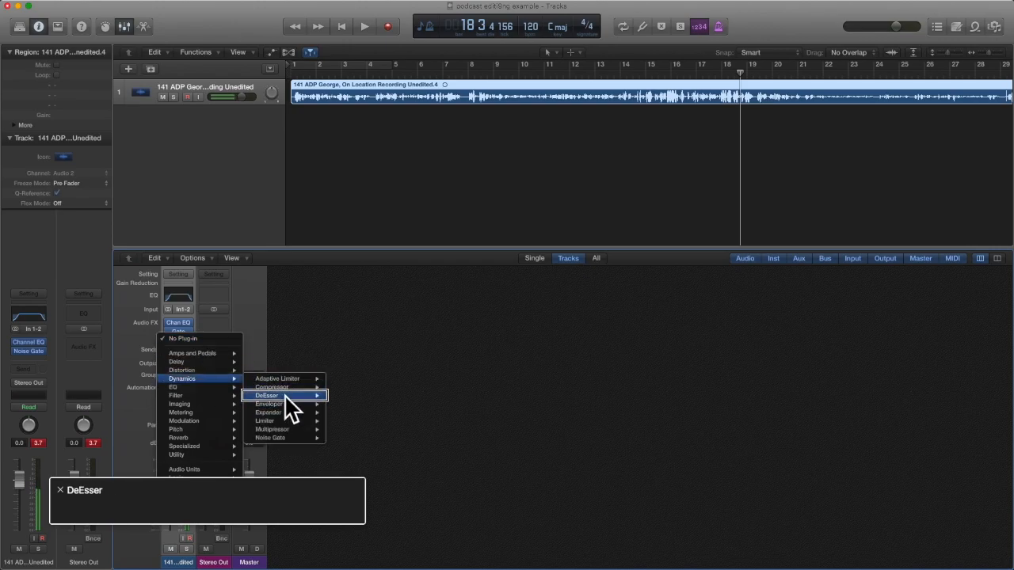
pyautogui.press('Right')
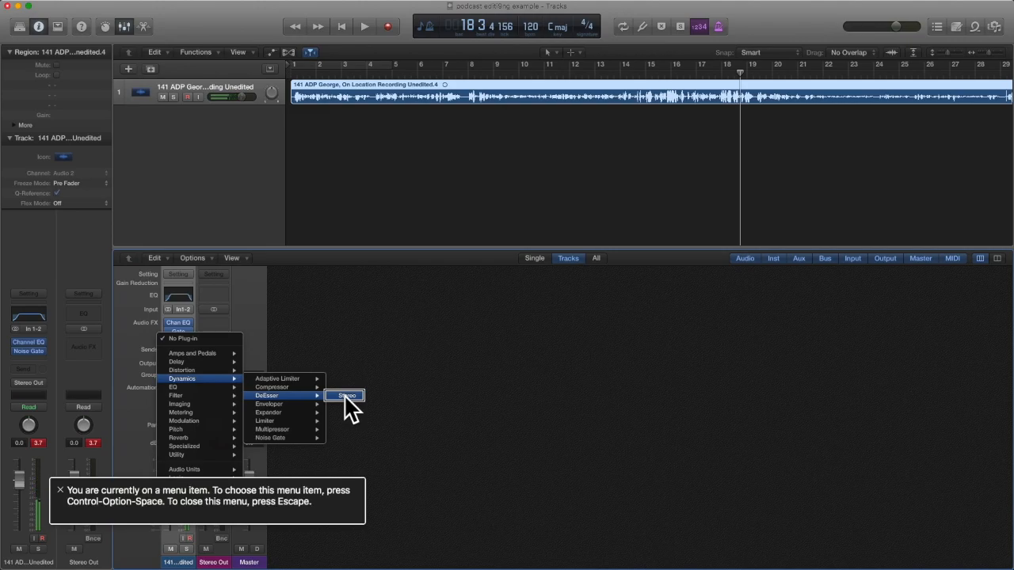
pyautogui.hotkey('ctrl', 'alt', 'space')
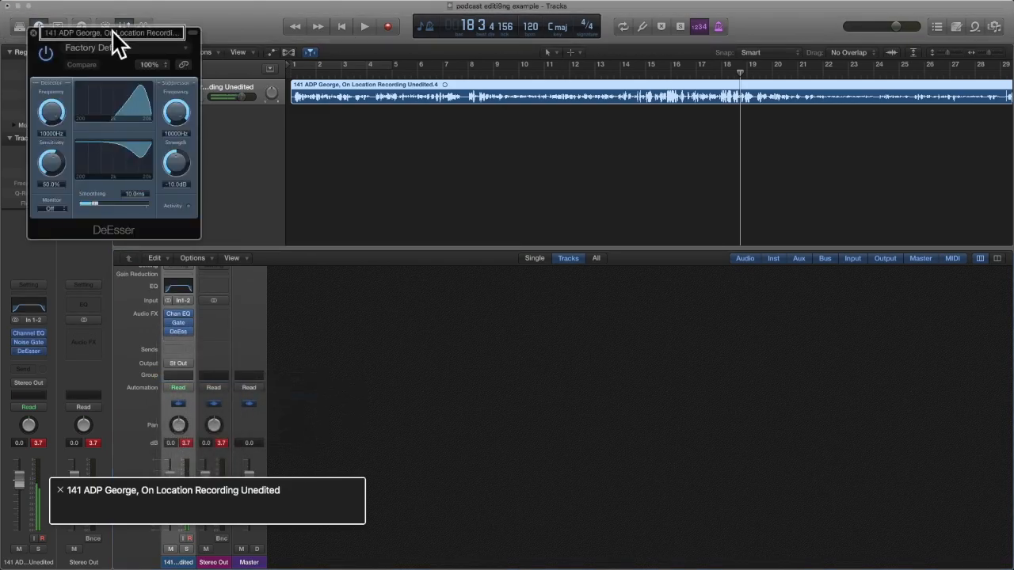
# Turn on the DeEsser's link button and switch its view to Controls, focusing Sensitivity.
pyautogui.hotkey('ctrl', 'alt', 'Right')
pyautogui.hotkey('ctrl', 'alt', 'Right')
pyautogui.hotkey('ctrl', 'alt', 'Right')
pyautogui.hotkey('ctrl', 'alt', 'Right')
pyautogui.hotkey('ctrl', 'alt', 'space')
pyautogui.hotkey('ctrl', 'alt', 'Right')
pyautogui.hotkey('ctrl', 'alt', 'space')
pyautogui.press('Down')
pyautogui.hotkey('ctrl', 'alt', 'space')
pyautogui.hotkey('ctrl', 'alt', 'shift', 'Down')
pyautogui.hotkey('ctrl', 'alt', 'Right')
pyautogui.hotkey('ctrl', 'alt', 'Right')
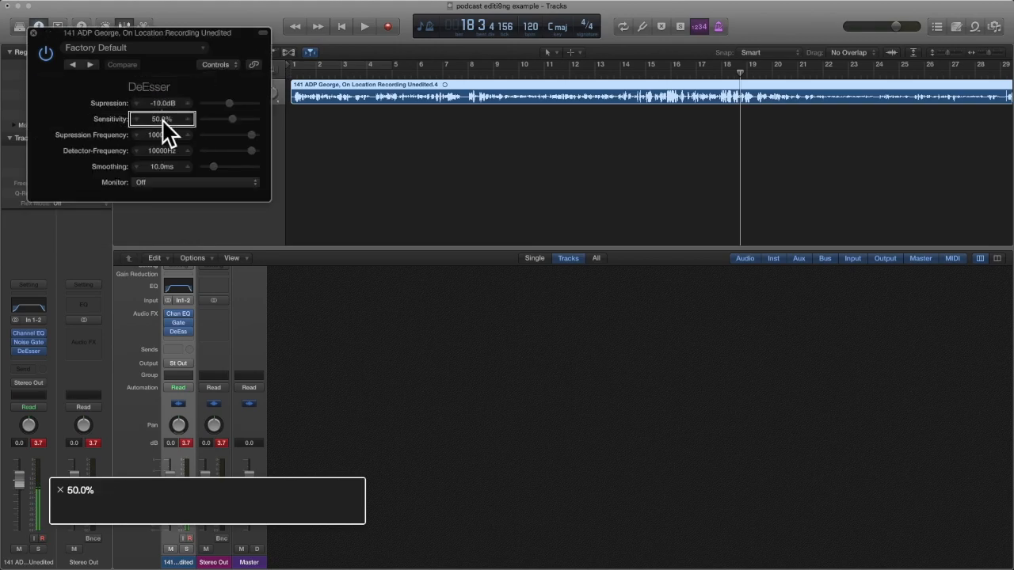
# Audition playback and lower Sensitivity from 50% to 25%, then close the DeEsser window.
pyautogui.press('space')
pyautogui.press('Return')
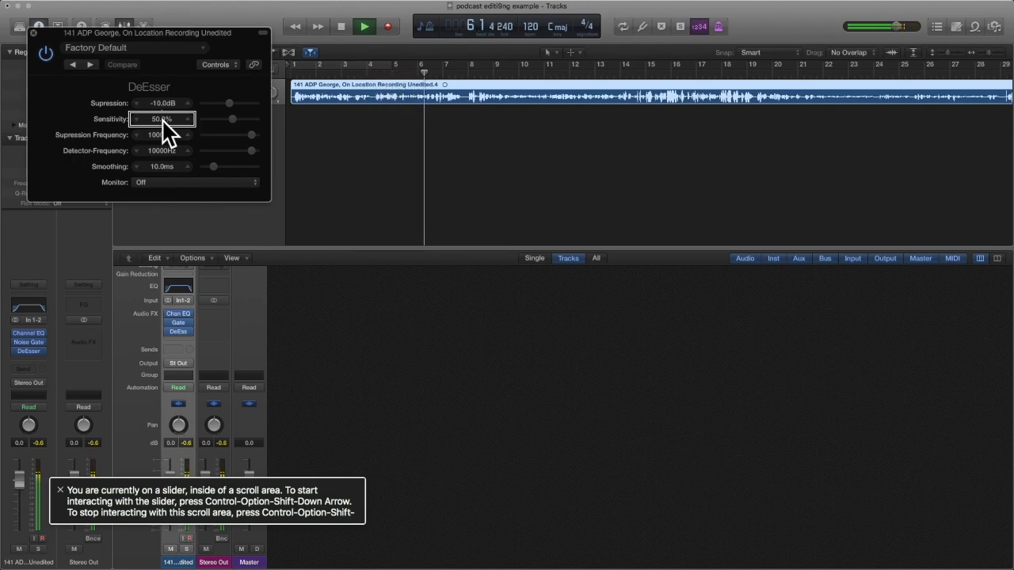
pyautogui.press('space')
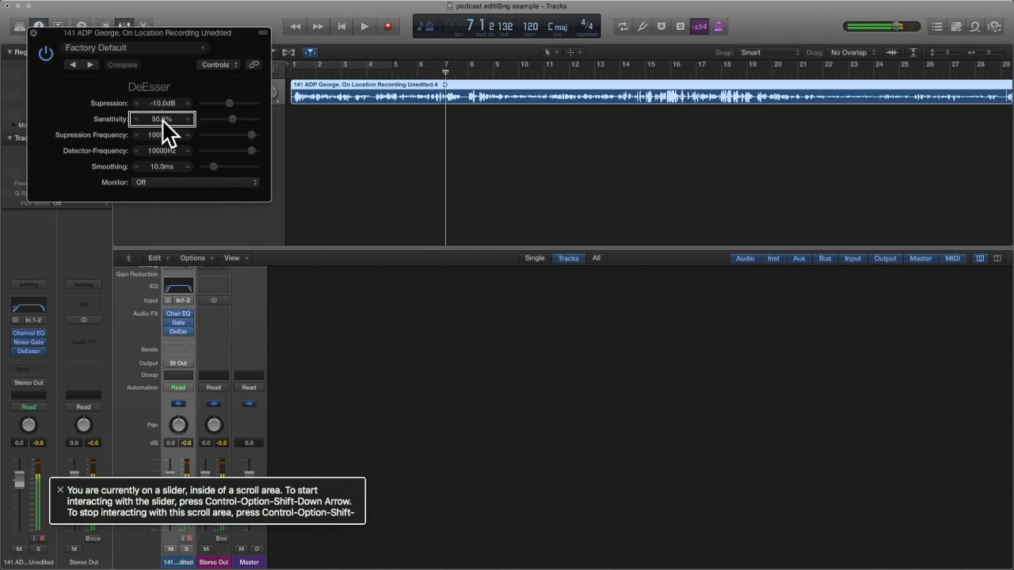
pyautogui.hotkey('ctrl', 'alt', 'shift', 'Down')
pyautogui.hotkey('ctrl', 'alt', 'Down')
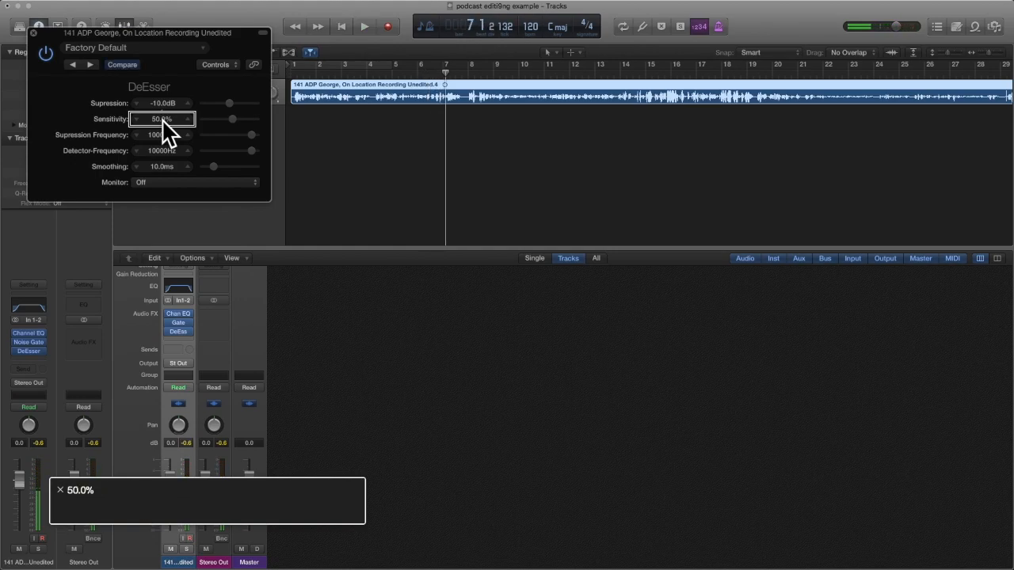
pyautogui.press('space')
pyautogui.hotkey('ctrl', 'alt', 'Up')
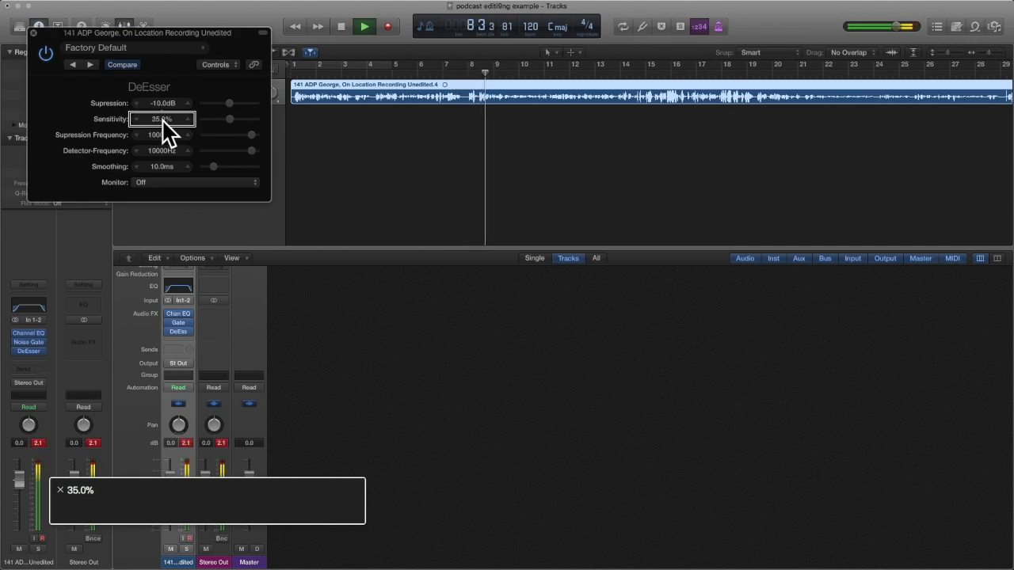
pyautogui.hotkey('ctrl', 'alt', 'Down')
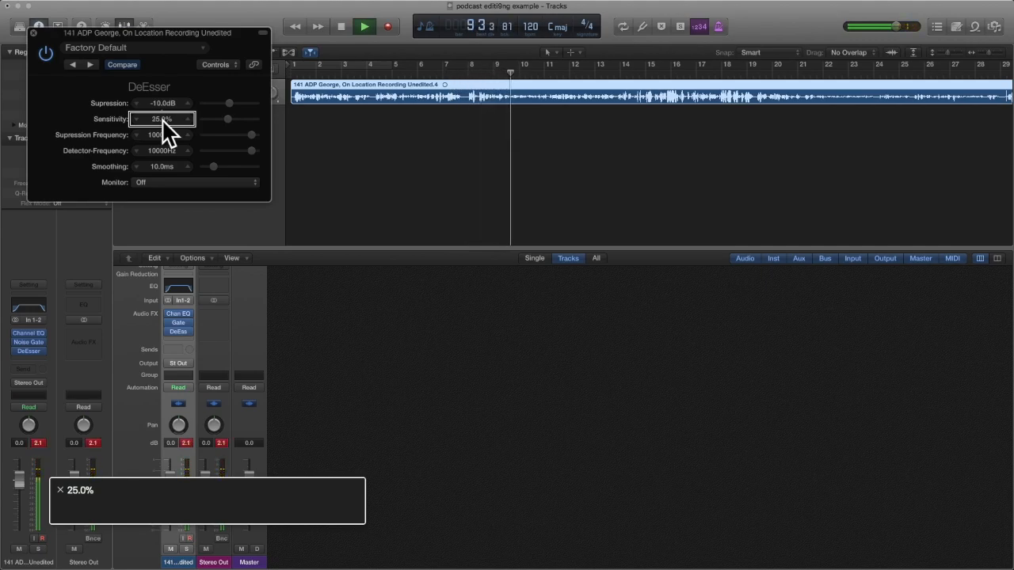
pyautogui.press('space')
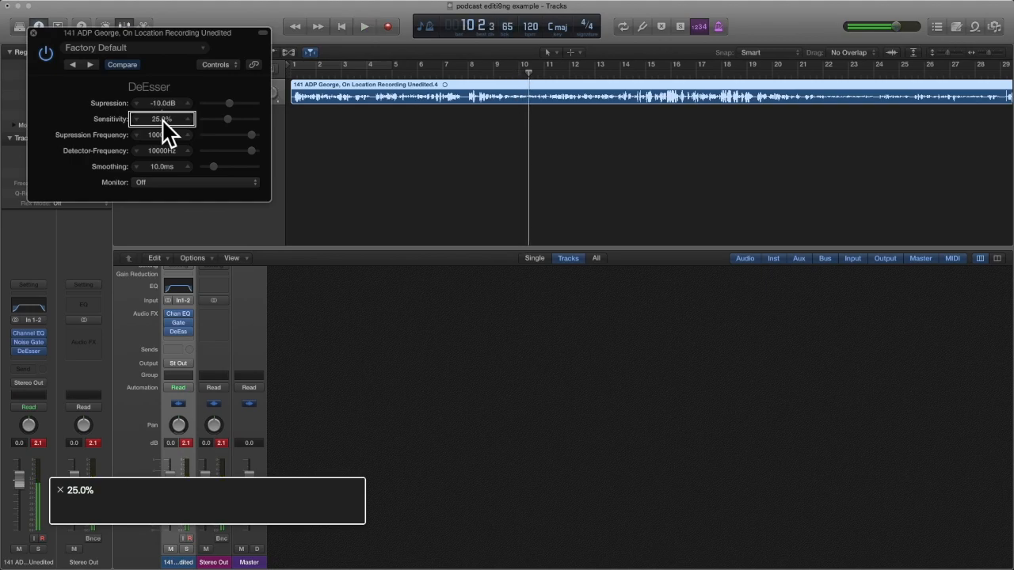
pyautogui.press('super+w')
# Move the playhead back to bar 1 of the project.
pyautogui.press('Return')
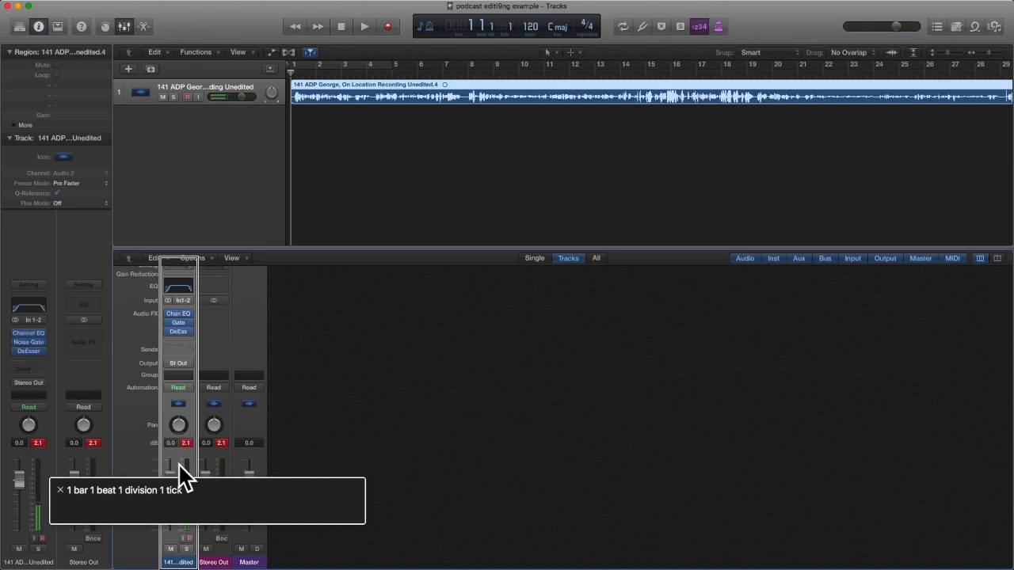
# Play the voice track from bar 1 through the Channel EQ, Noise Gate and DeEsser chain.
pyautogui.press('space')
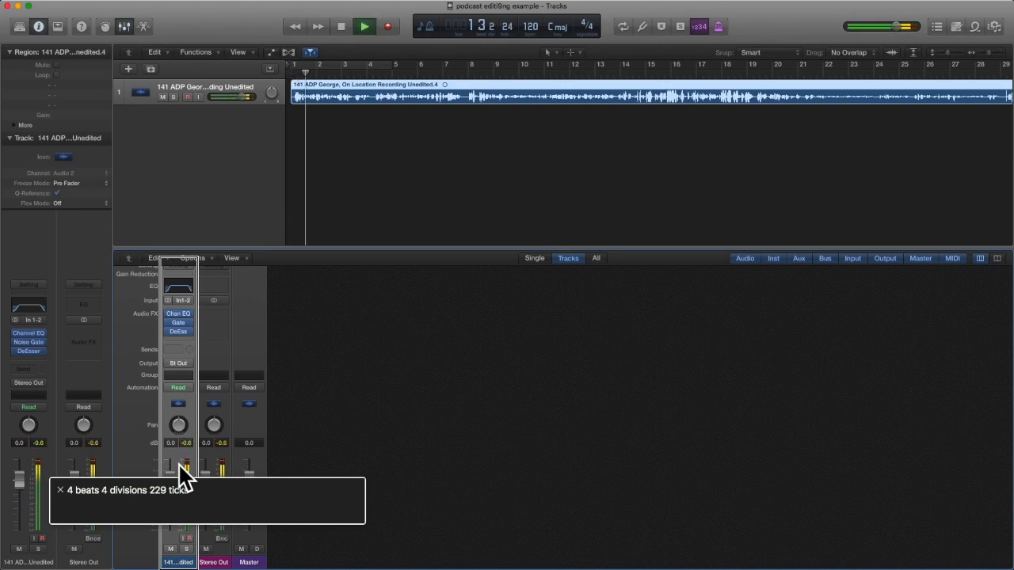